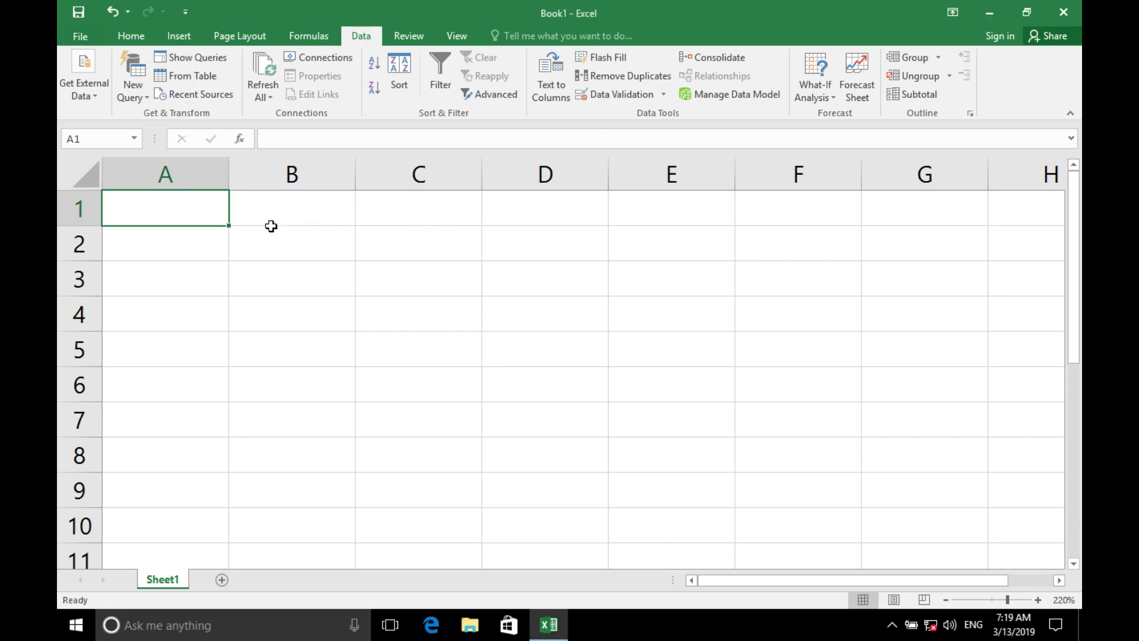
# Try a Decimal, between data validation rule, then close the dialog without applying it.
pyautogui.click(611, 96)
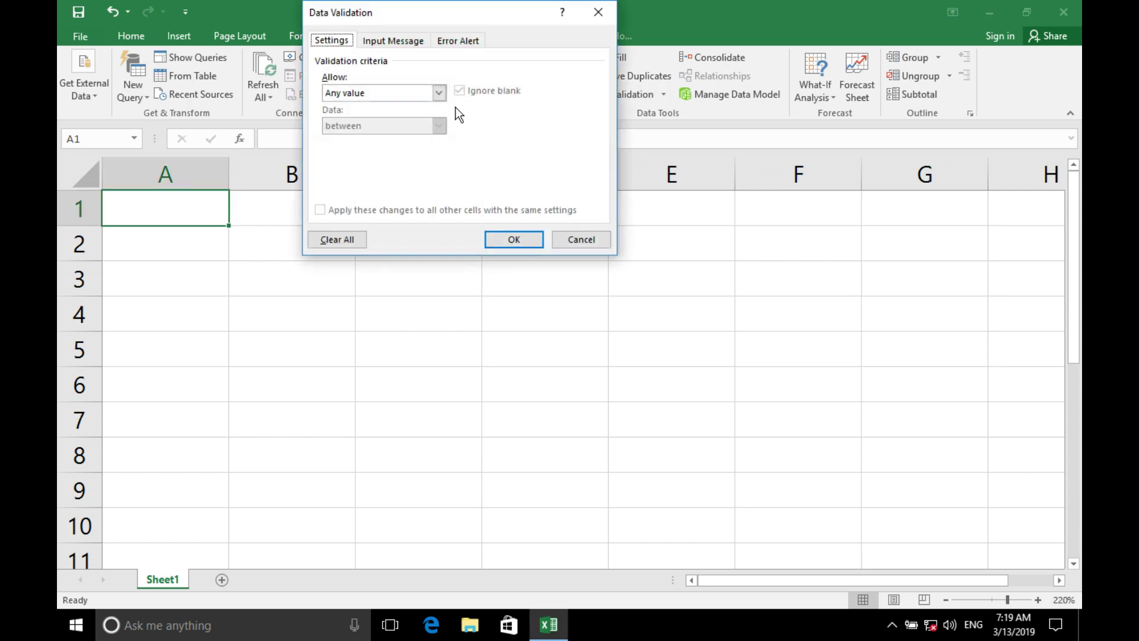
pyautogui.click(440, 93)
pyautogui.click(361, 129)
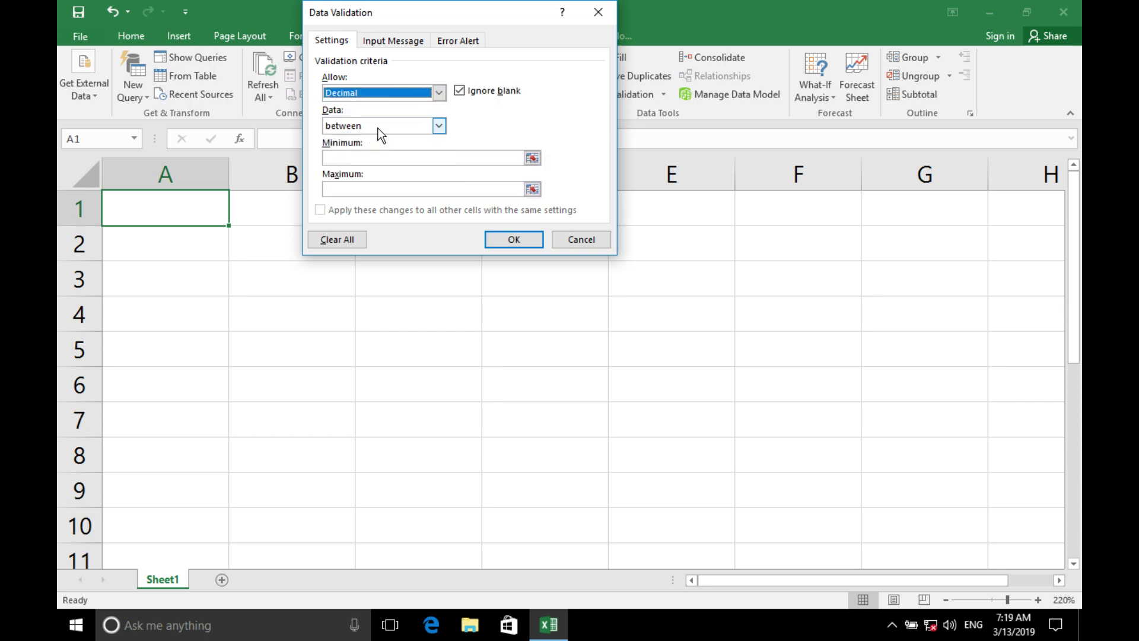
pyautogui.click(398, 125)
pyautogui.click(424, 140)
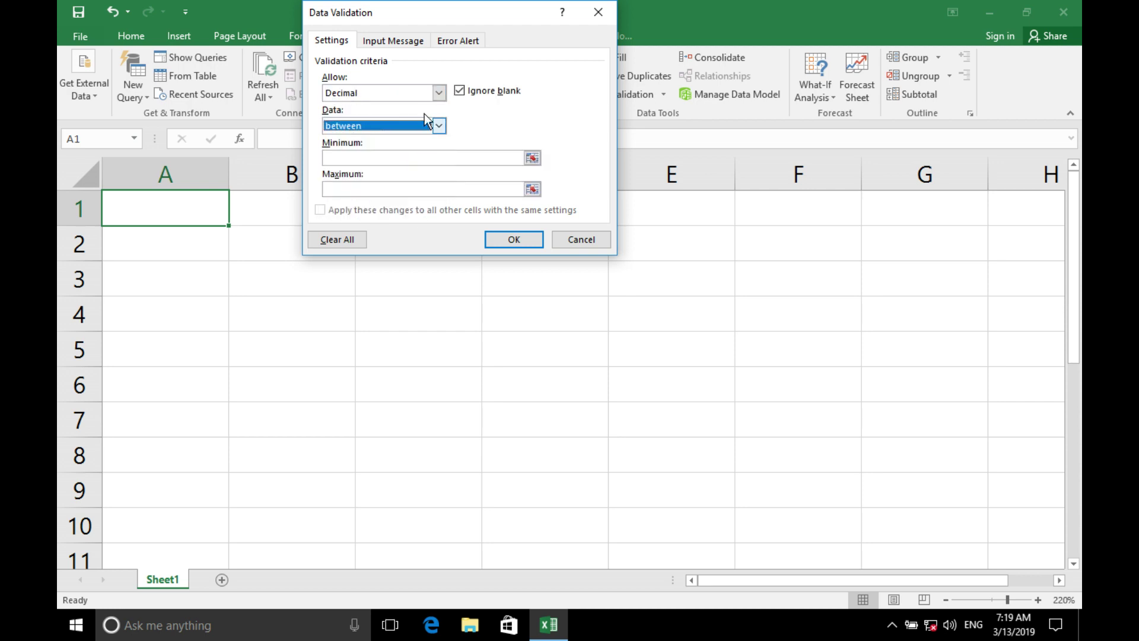
pyautogui.click(419, 98)
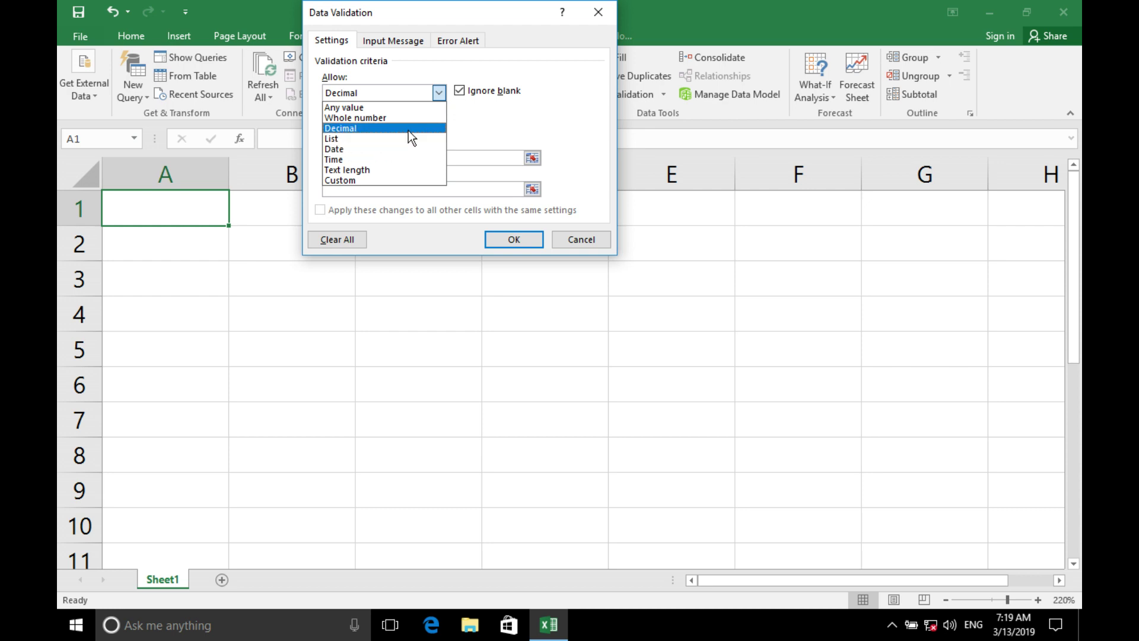
pyautogui.click(408, 131)
pyautogui.click(599, 12)
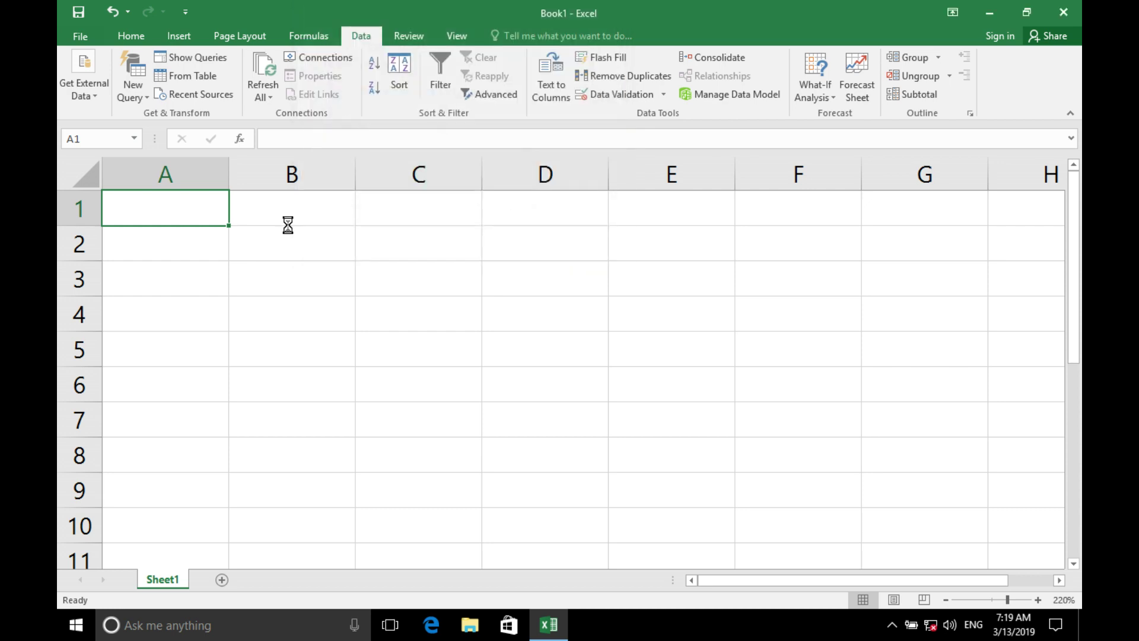
# Enter the headings ID, Name, Course, Addres and Fee in A1:E1.
pyautogui.keyDown('ctrl'); pyautogui.scroll(4, 288, 225); pyautogui.keyUp('ctrl')
pyautogui.write('ID')
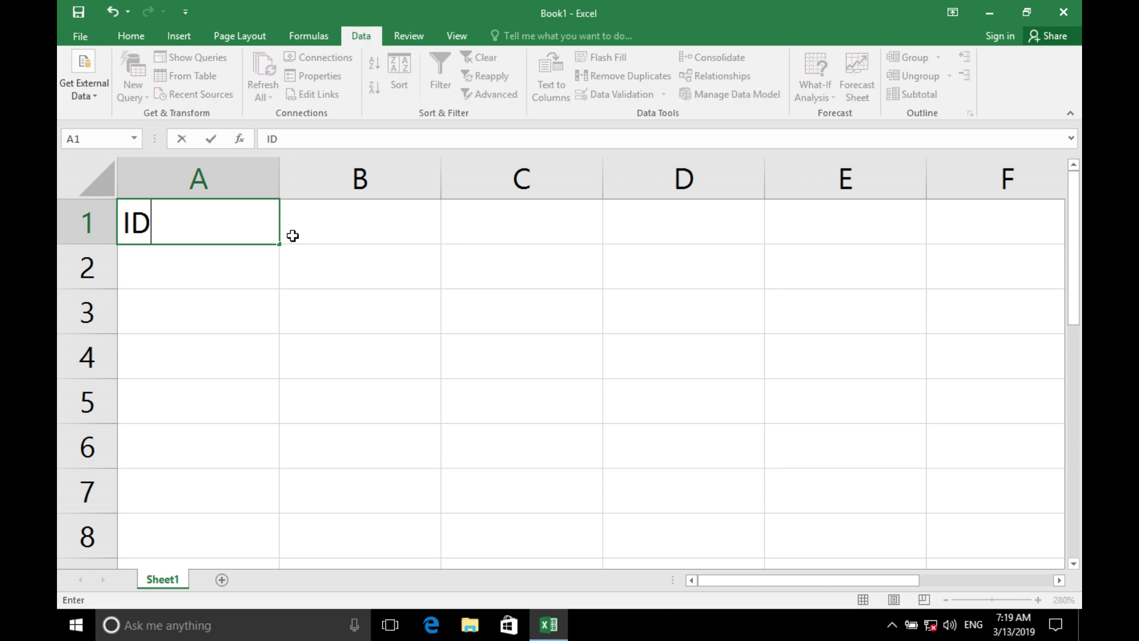
pyautogui.press('Tab')
pyautogui.write('Name')
pyautogui.press('Tab')
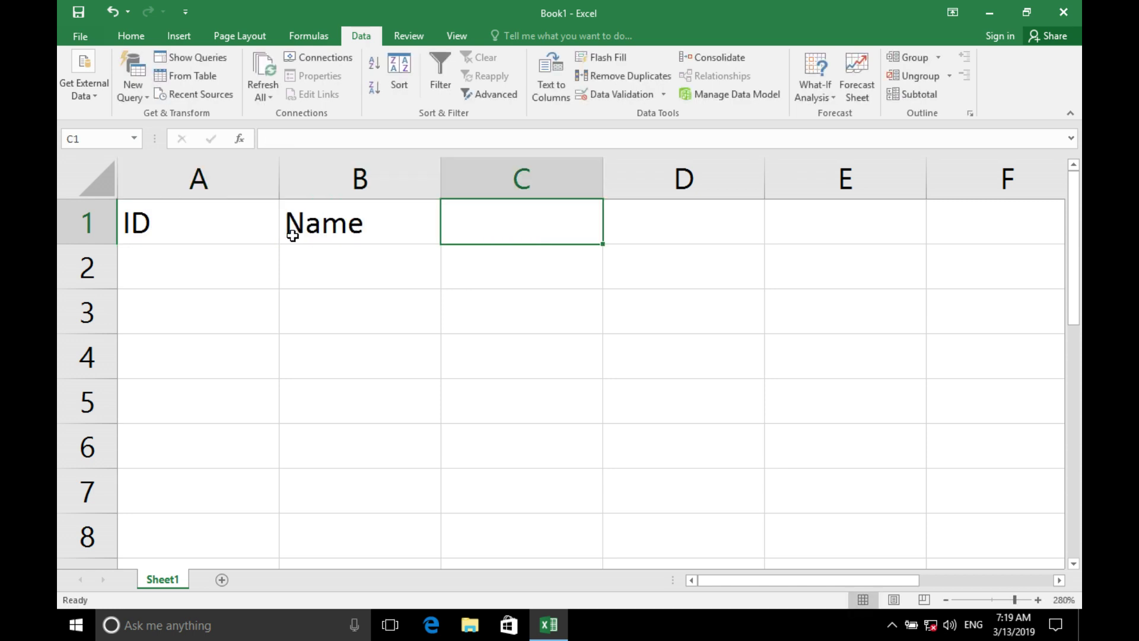
pyautogui.write('Course')
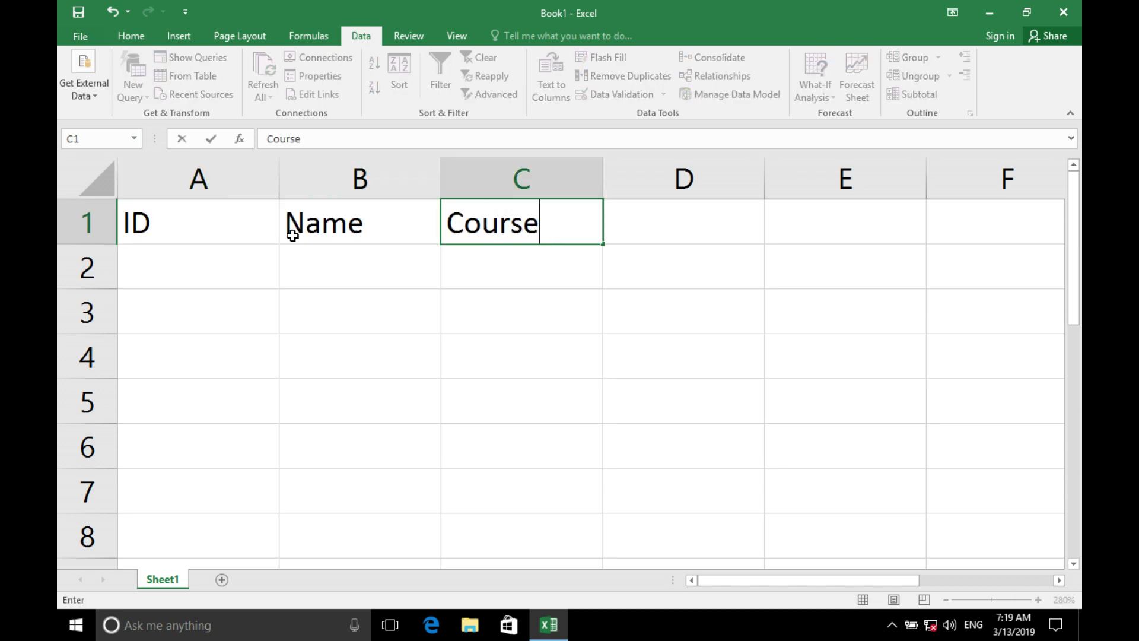
pyautogui.press('Tab')
pyautogui.write('Addres')
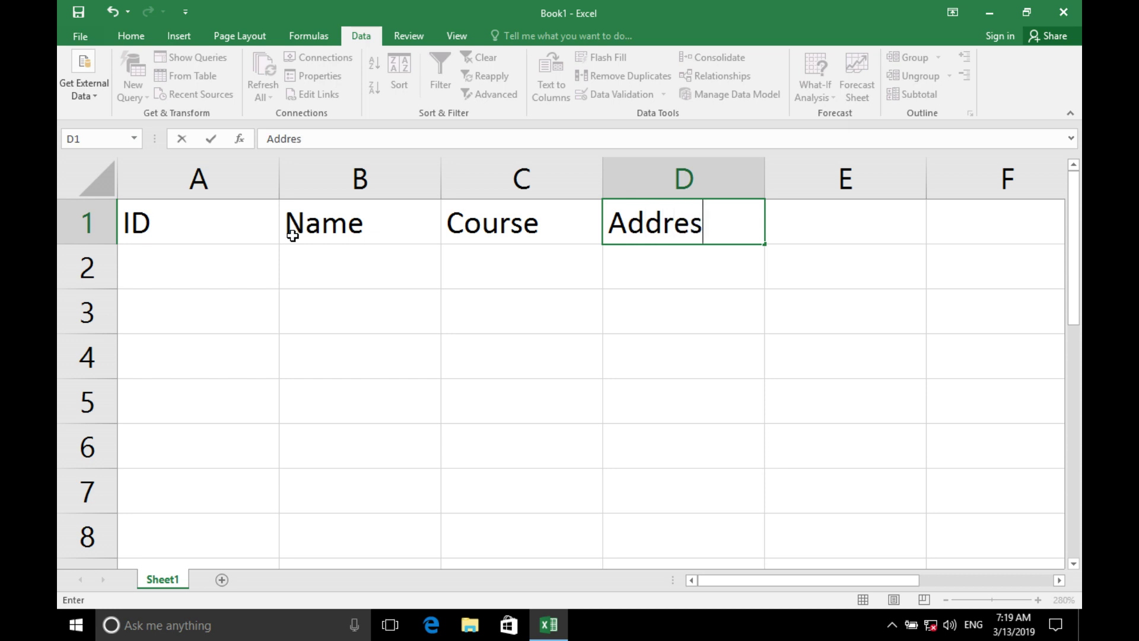
pyautogui.press('Return')
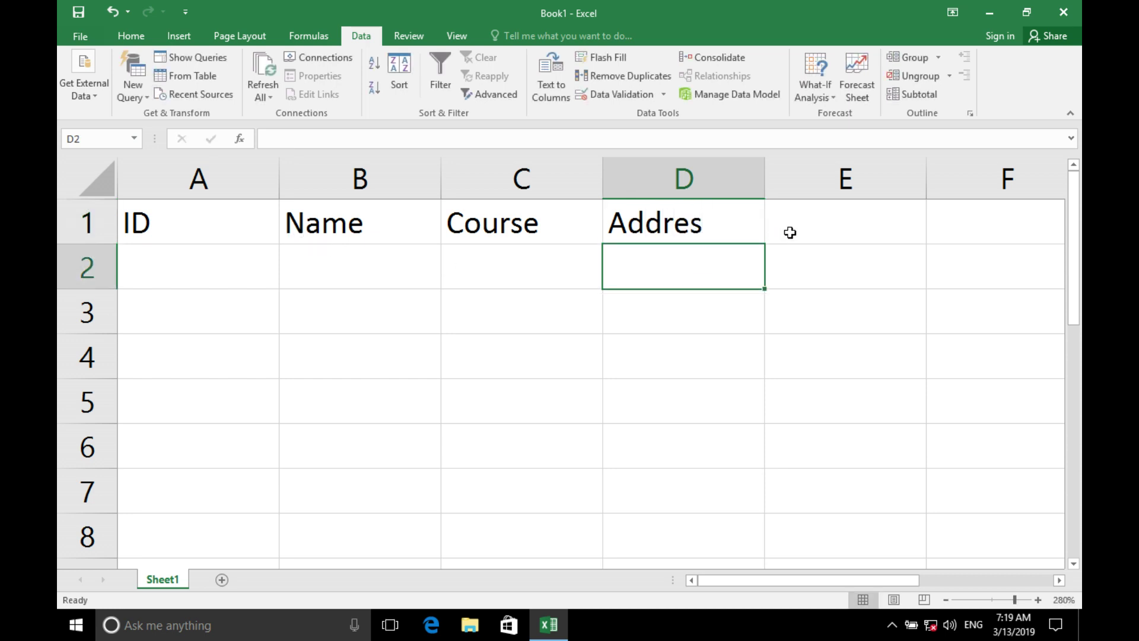
pyautogui.click(793, 237)
pyautogui.write('Fee')
pyautogui.click(710, 299)
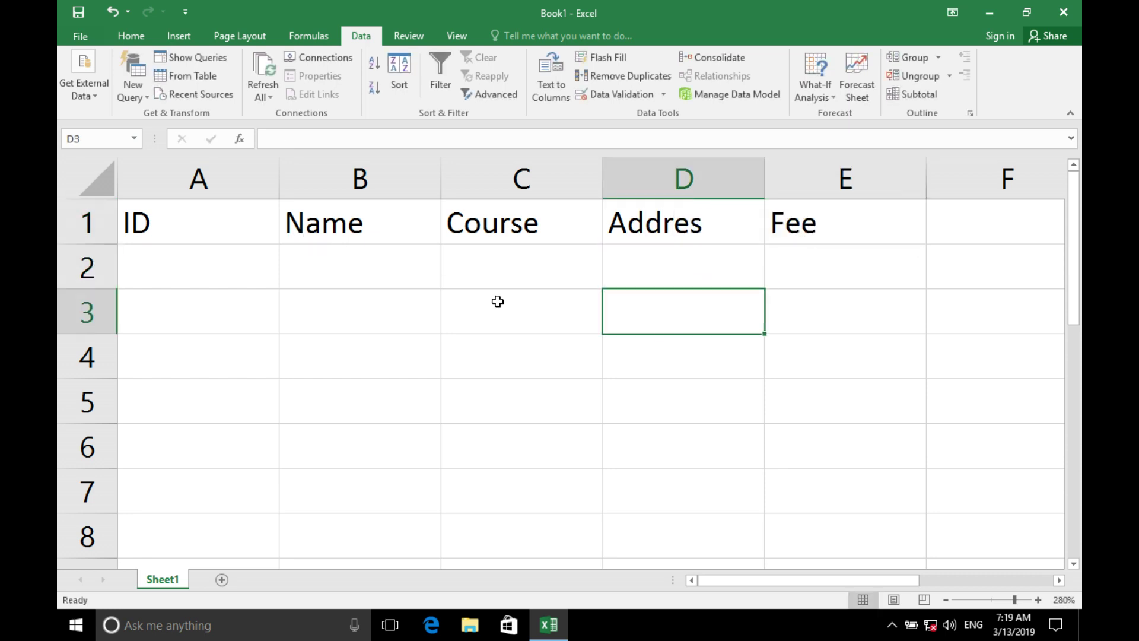
# Apply All Borders to the table range A1:E7.
pyautogui.moveTo(260, 229)
pyautogui.mouseDown()
pyautogui.moveTo(804, 420)
pyautogui.moveTo(845, 474)
pyautogui.mouseUp()
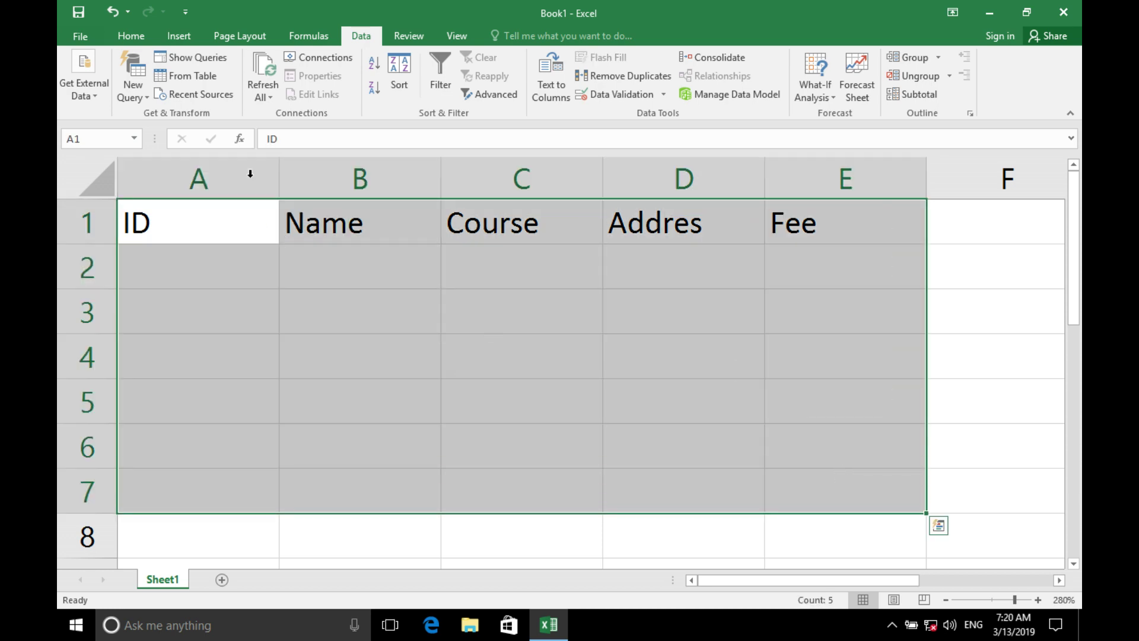
pyautogui.click(131, 36)
pyautogui.click(221, 90)
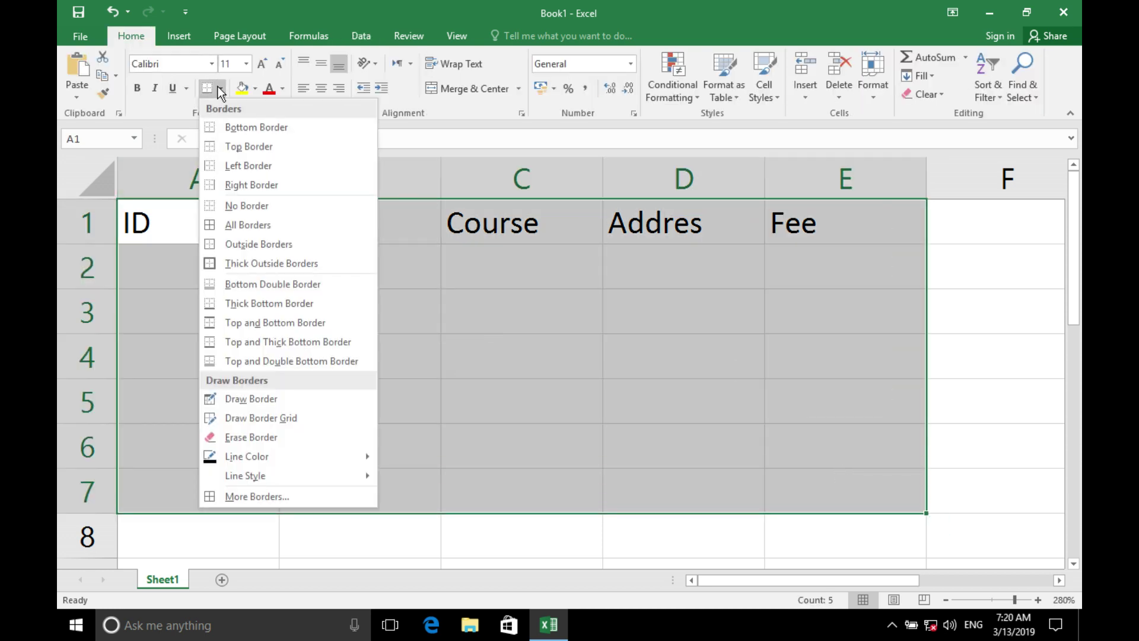
pyautogui.click(224, 221)
pyautogui.keyDown('ctrl'); pyautogui.scroll(-4, 317, 243); pyautogui.keyUp('ctrl')
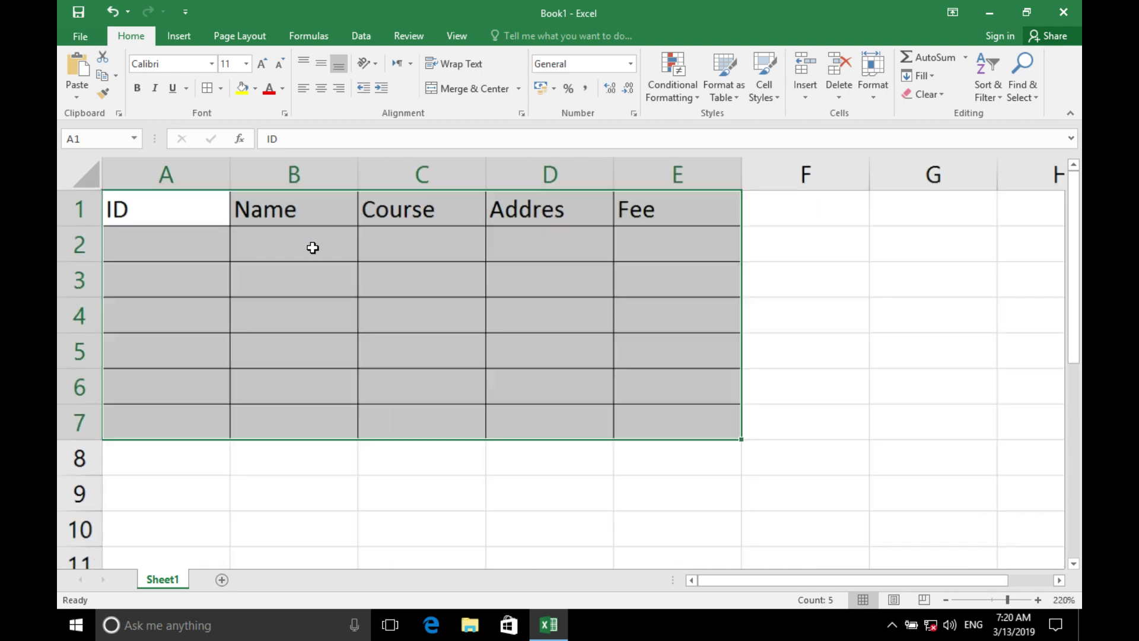
pyautogui.click(313, 249)
# Enter the first record in row 2: ID 1, the student's name, DIT, Kabul, 15000.
pyautogui.press('Left')
pyautogui.write('1')
pyautogui.press('Tab')
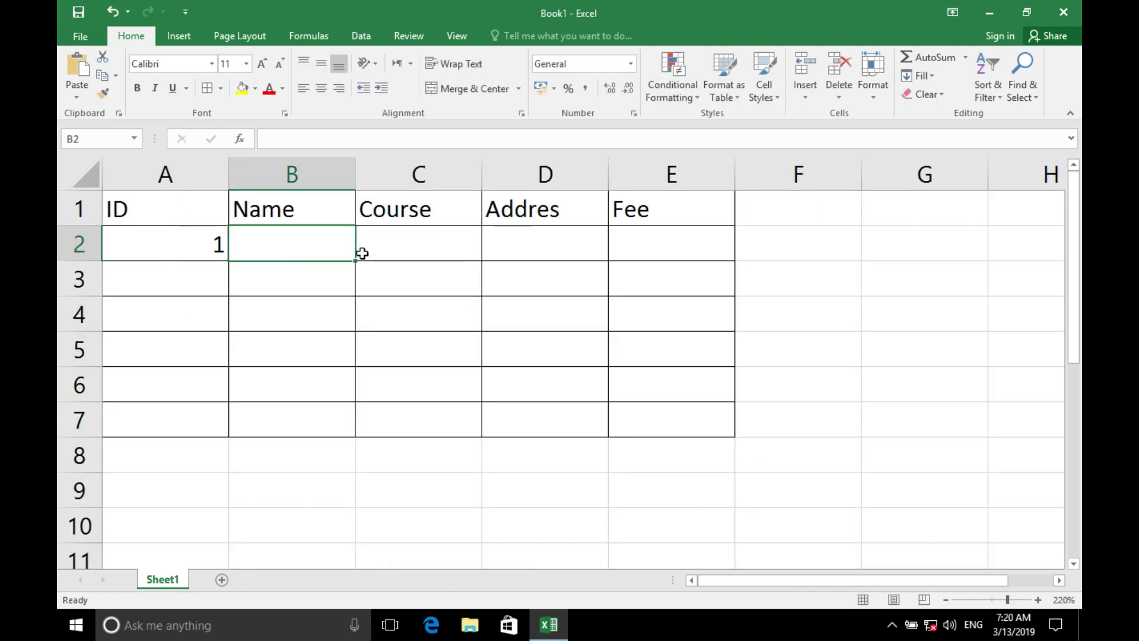
pyautogui.write('Ahmad')
pyautogui.press('Tab')
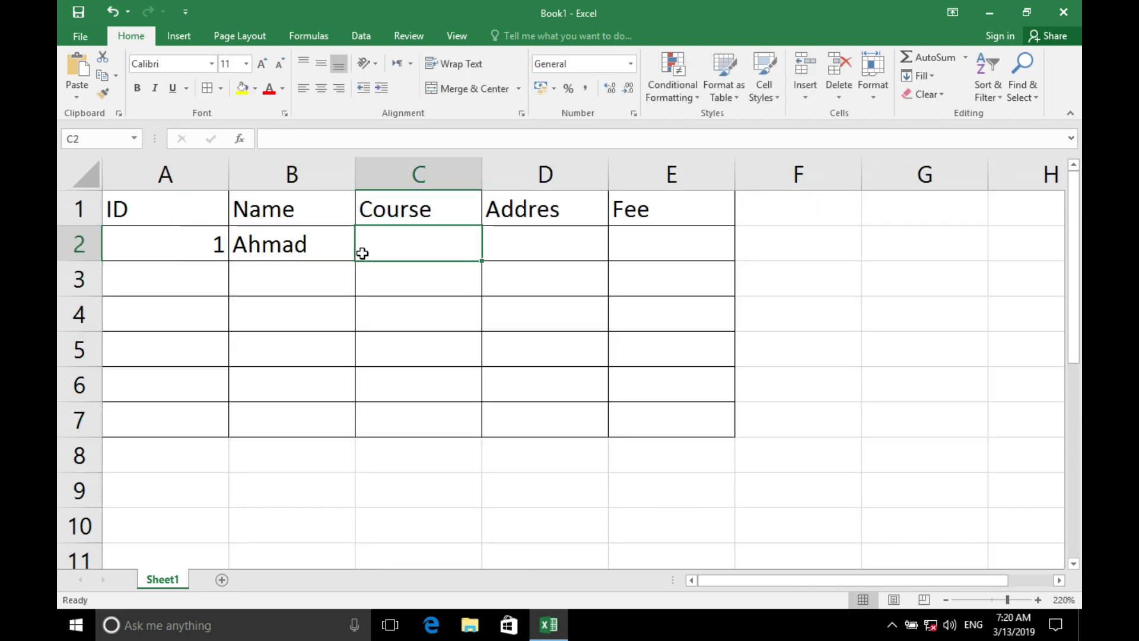
pyautogui.write('DIT')
pyautogui.press('Tab')
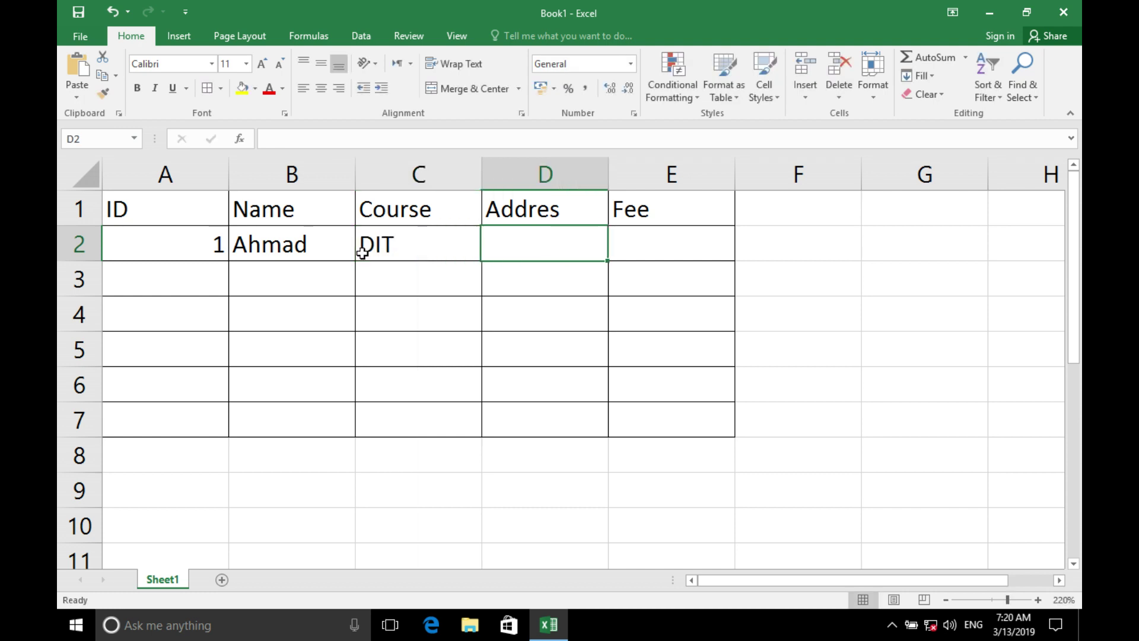
pyautogui.write('Kabul')
pyautogui.press('Tab')
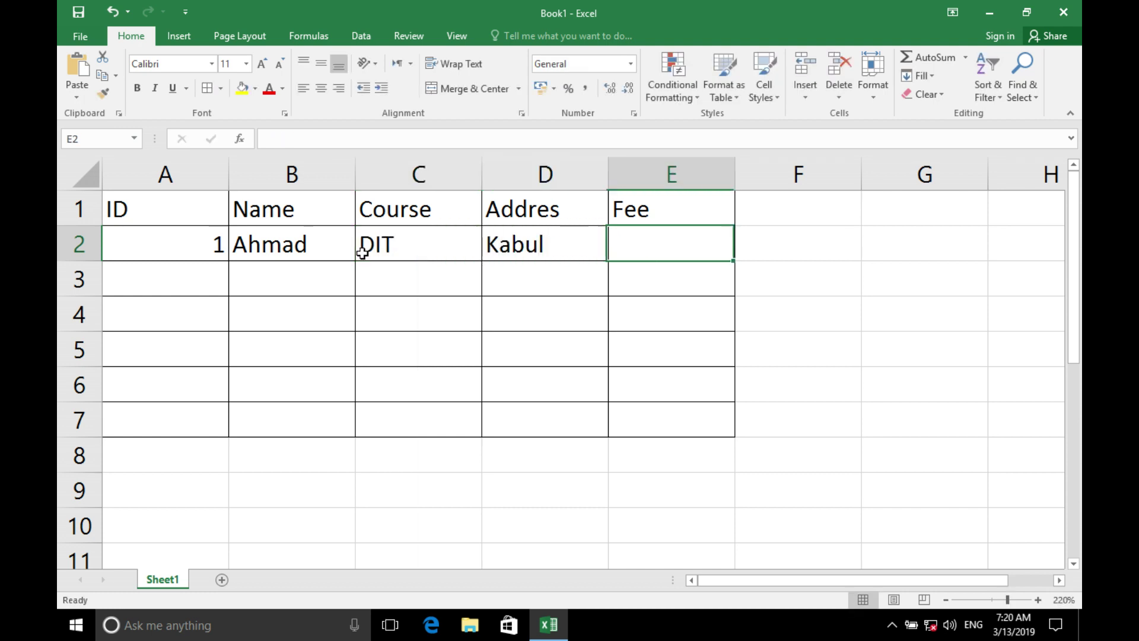
pyautogui.write('15000')
pyautogui.press('Return')
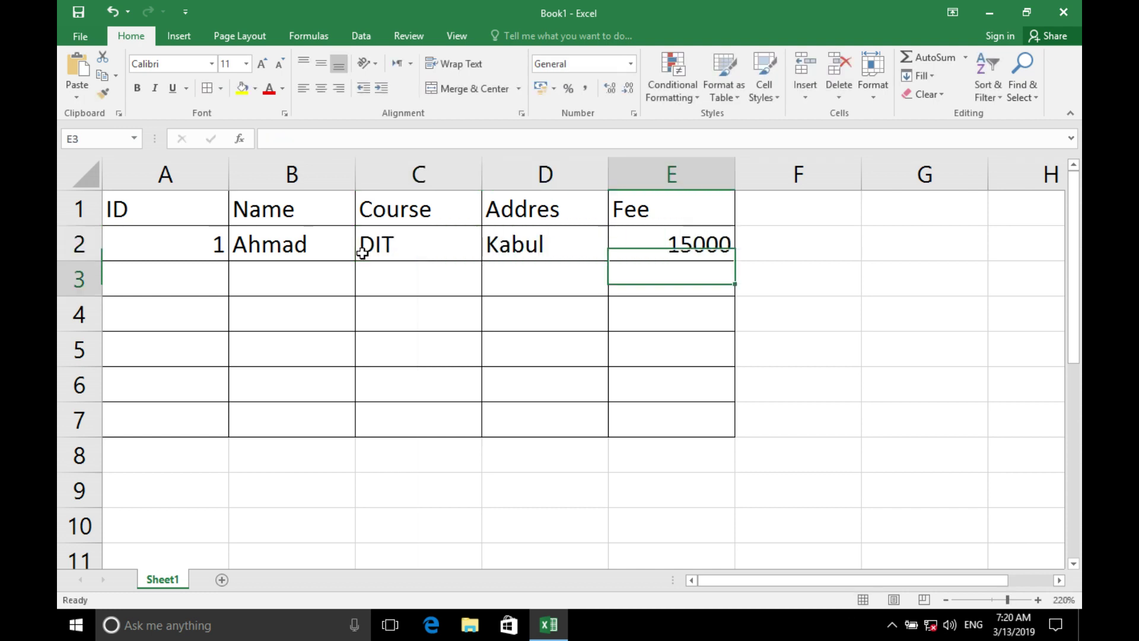
# Enter the second record in row 3: ID 2, the student's name, CIT, Kabul, 8000.
pyautogui.click(212, 264)
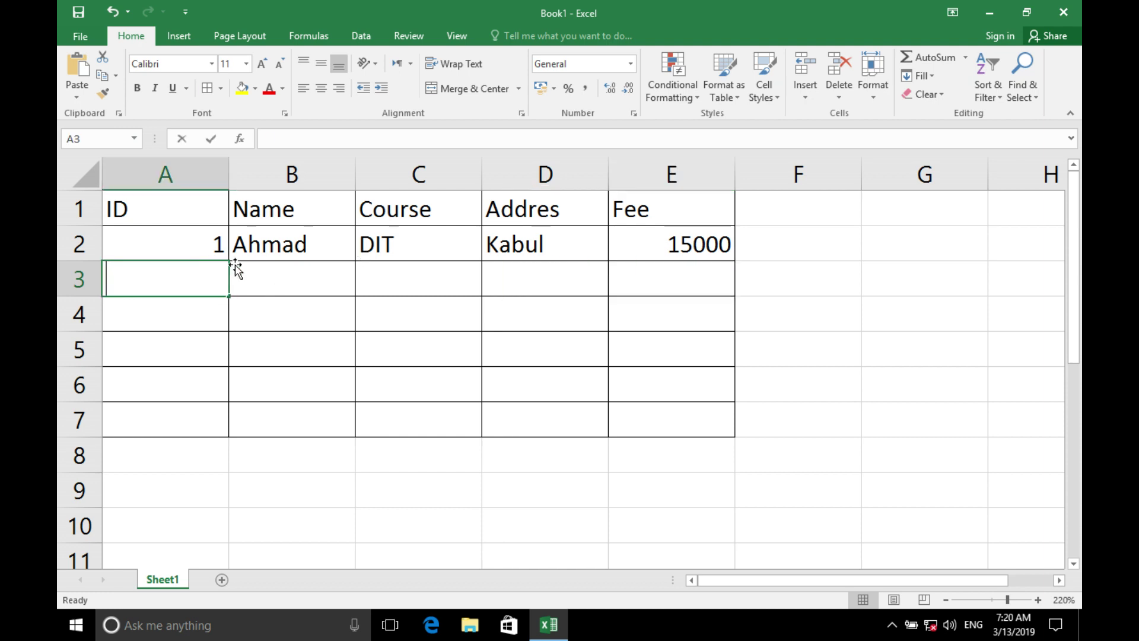
pyautogui.write('2')
pyautogui.press('Tab')
pyautogui.write('Sajj')
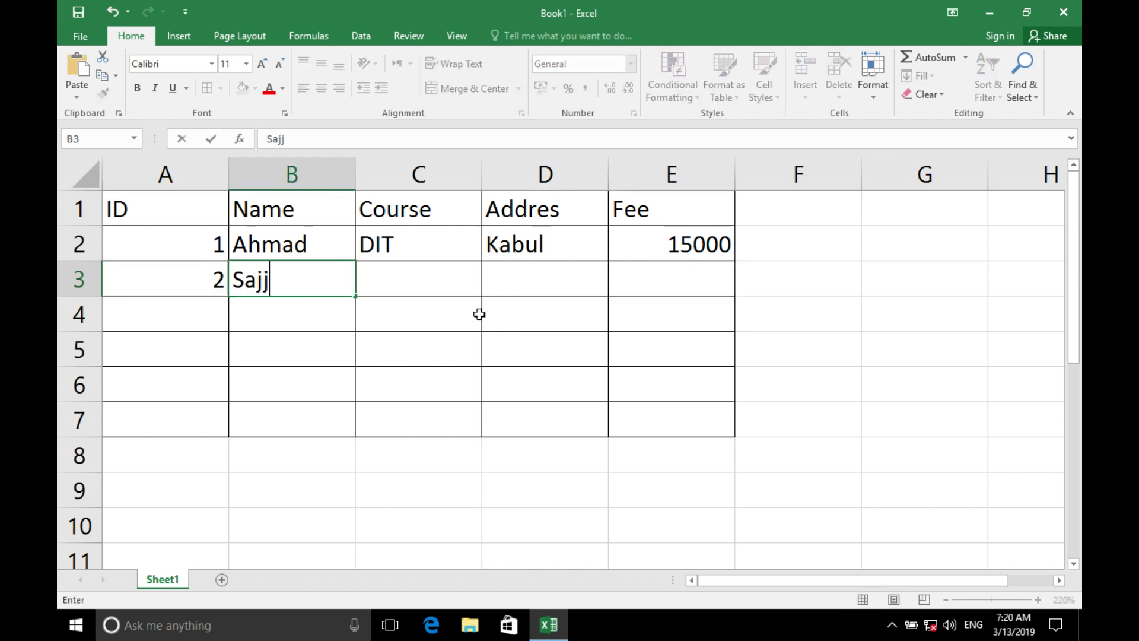
pyautogui.write('ad')
pyautogui.press('Tab')
pyautogui.write('CIT')
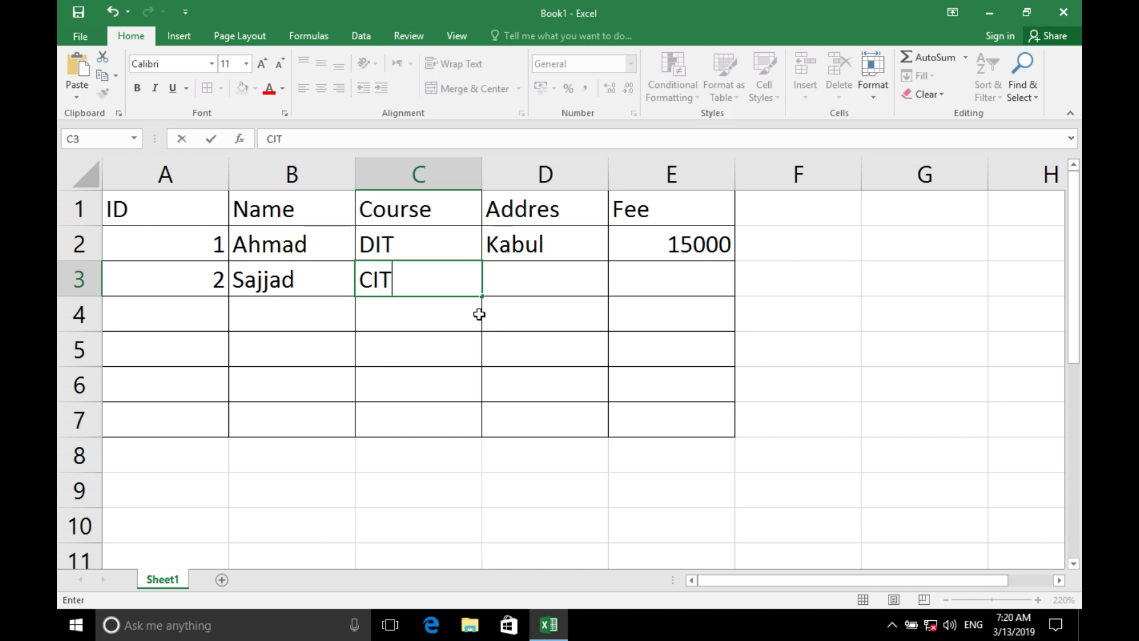
pyautogui.press('Tab')
pyautogui.write('Kabul')
pyautogui.press('Tab')
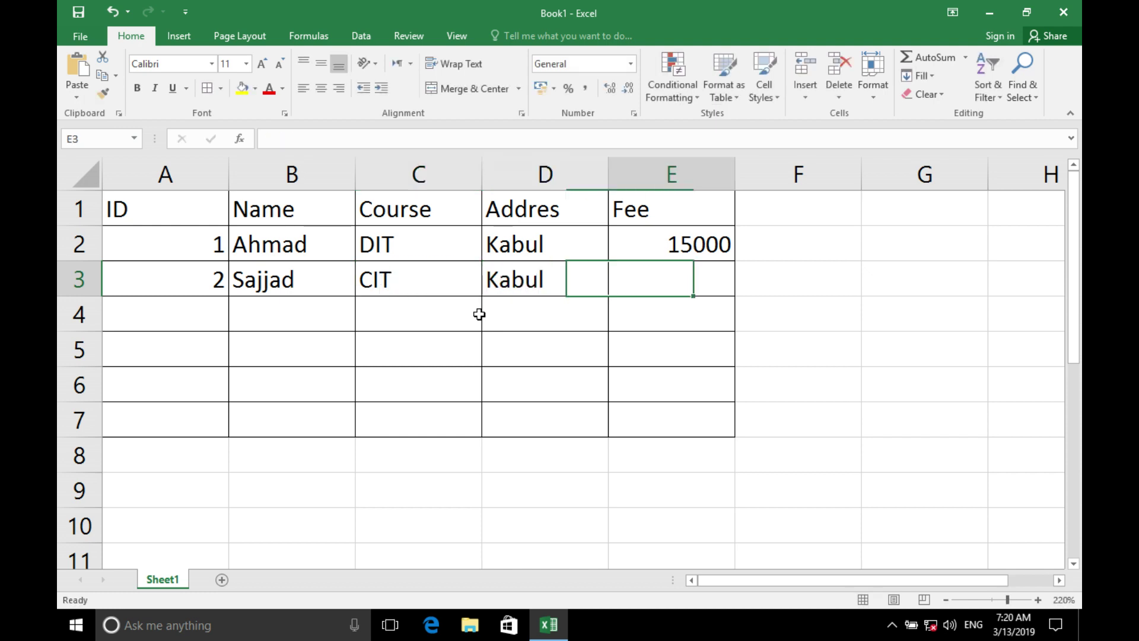
pyautogui.write('80')
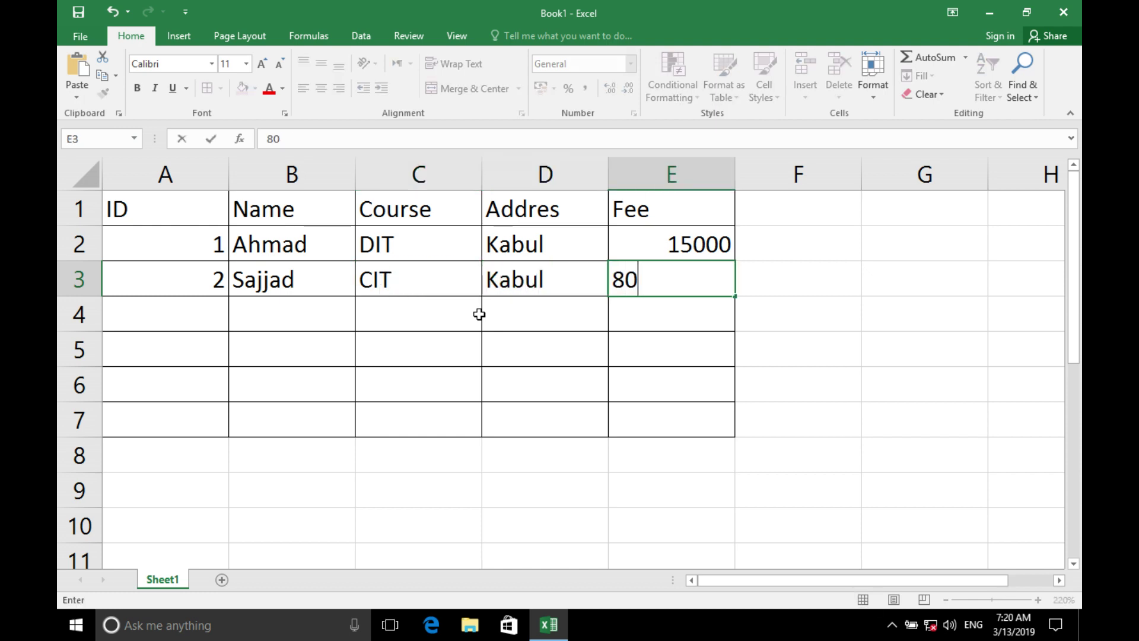
pyautogui.write('00')
pyautogui.press('Return')
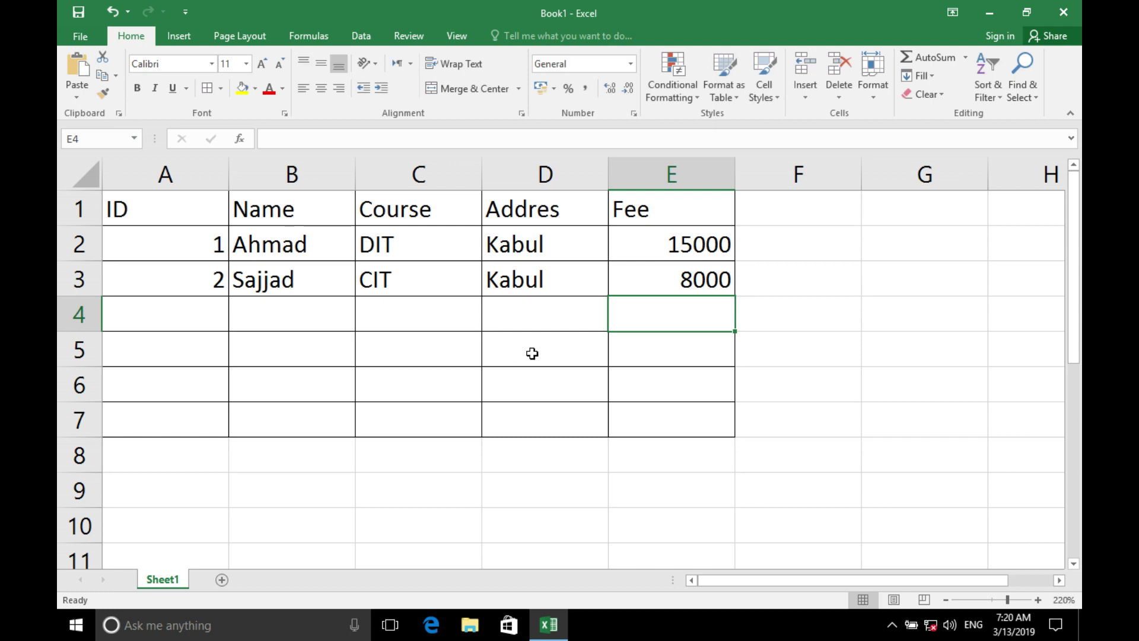
# Clear the existing course entries from C2:C7.
pyautogui.moveTo(409, 257); pyautogui.dragTo(389, 419)
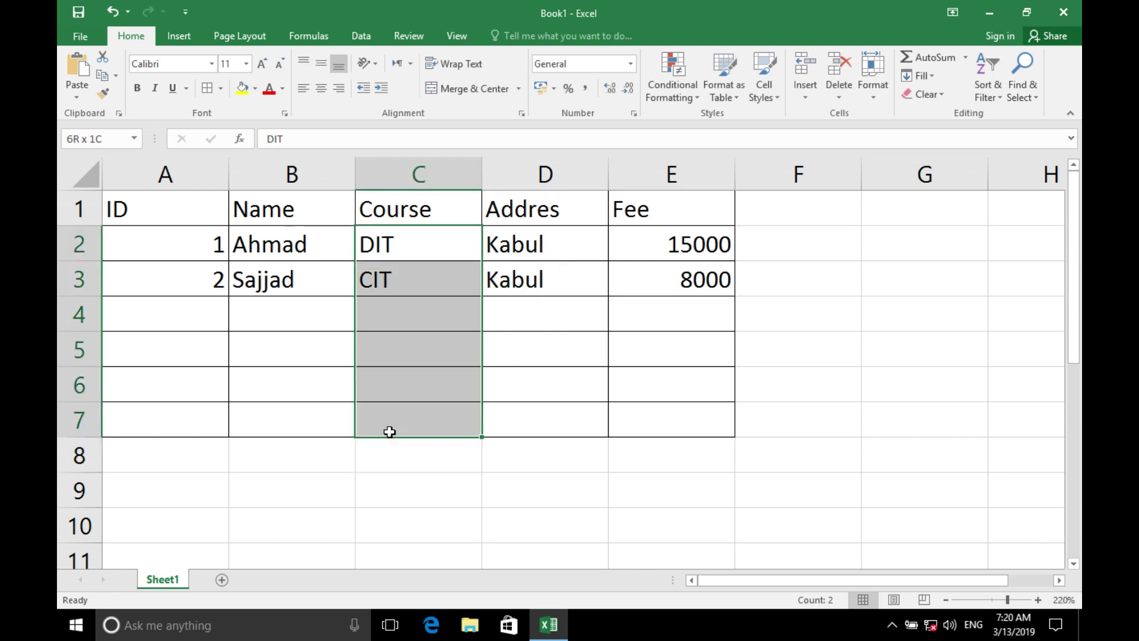
pyautogui.press('Delete')
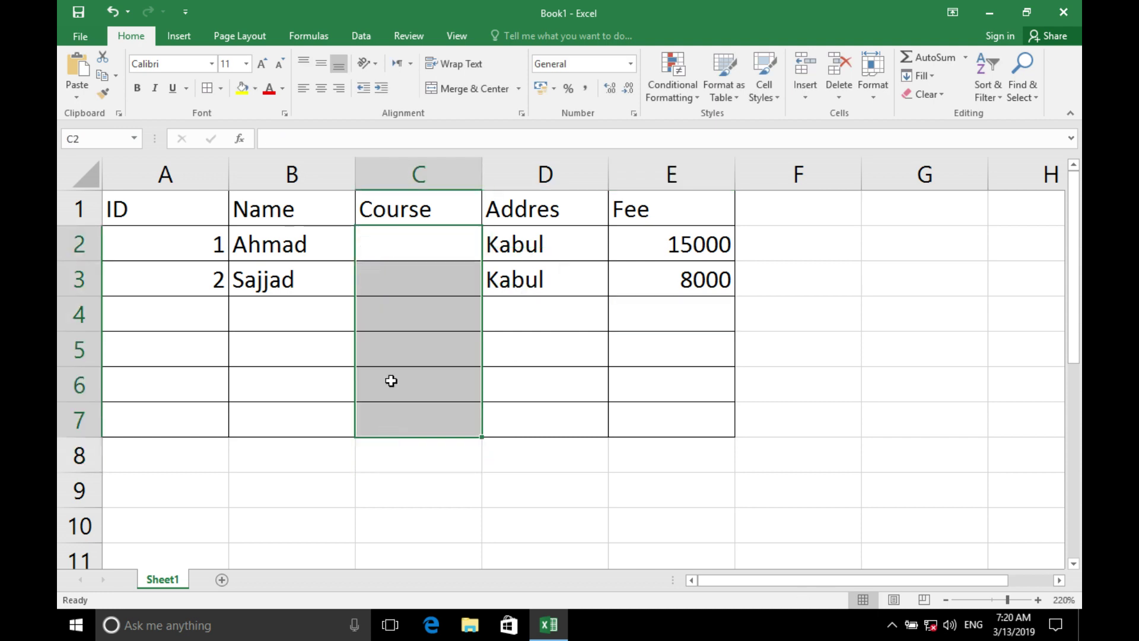
pyautogui.click(387, 368)
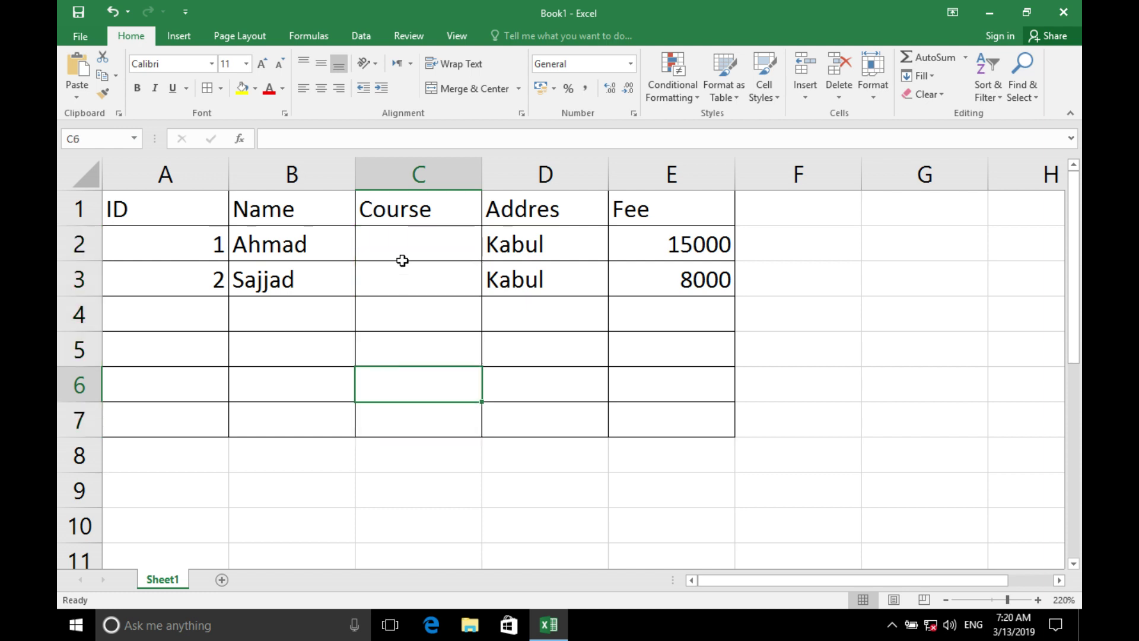
# Give C2:C7 a List validation with source DIT, CIT, MOS, MOUS, Java, HTML, C++.
pyautogui.moveTo(402, 256); pyautogui.dragTo(397, 415)
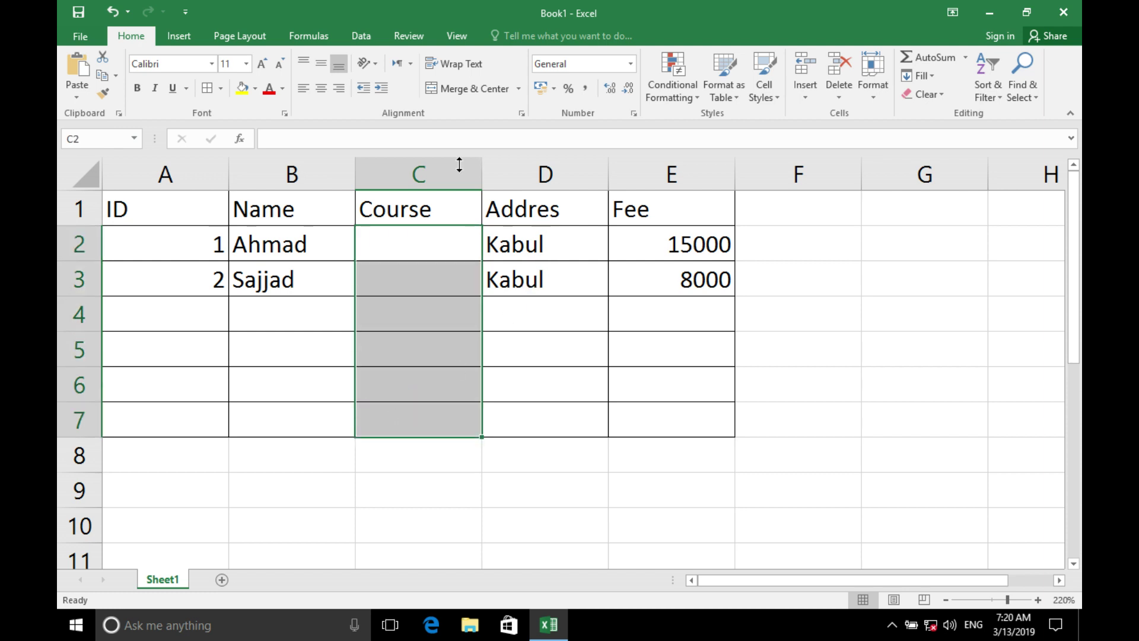
pyautogui.click(363, 38)
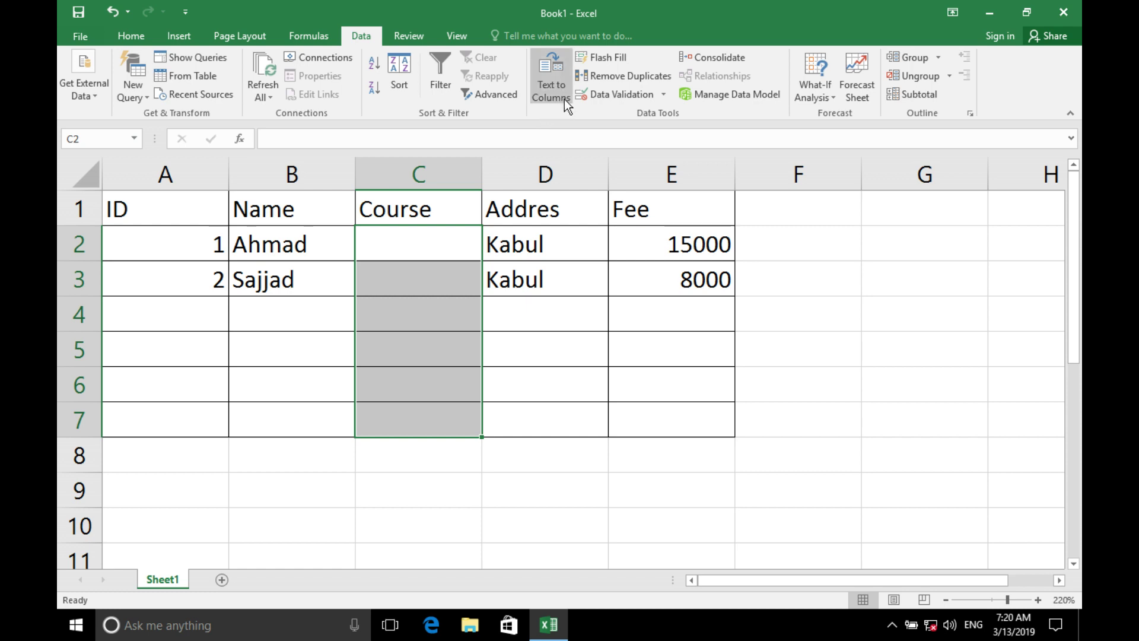
pyautogui.click(617, 95)
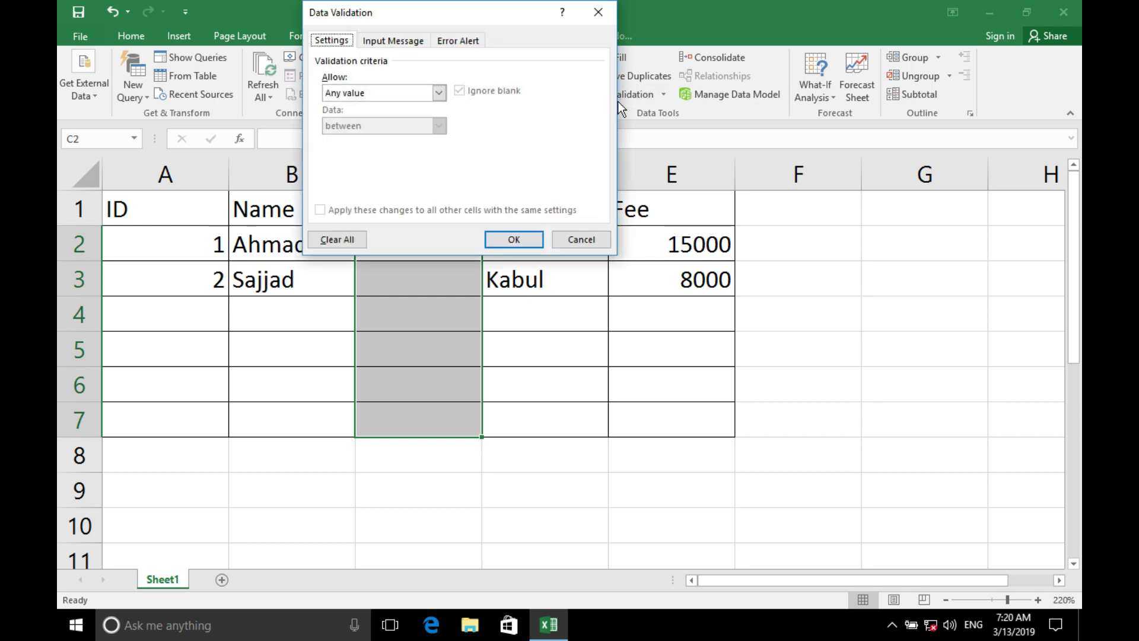
pyautogui.click(439, 93)
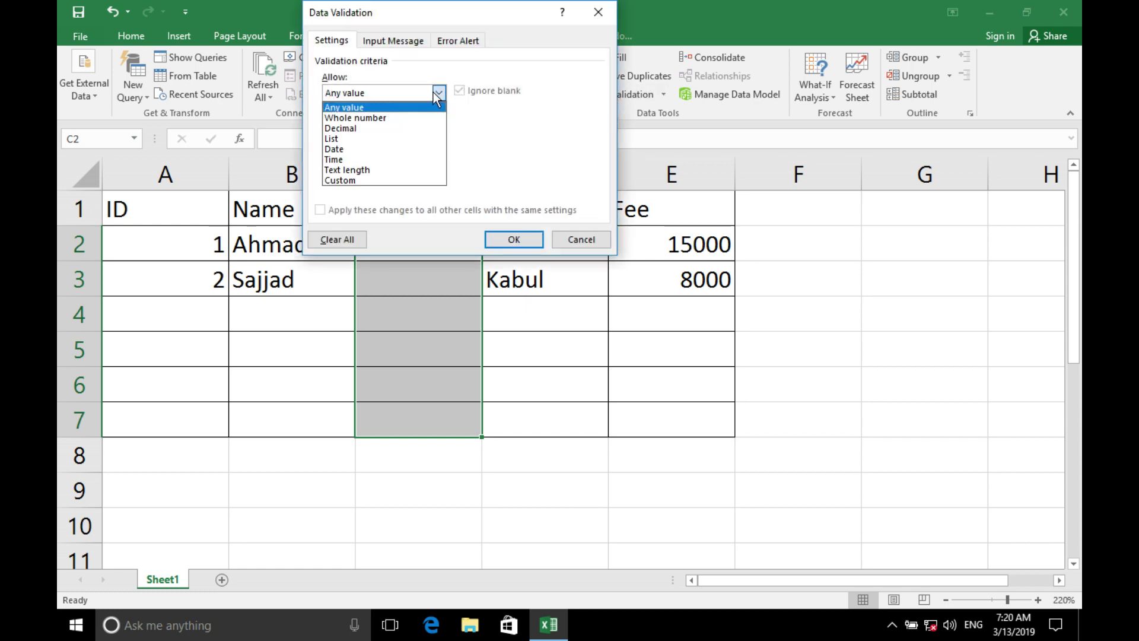
pyautogui.click(376, 137)
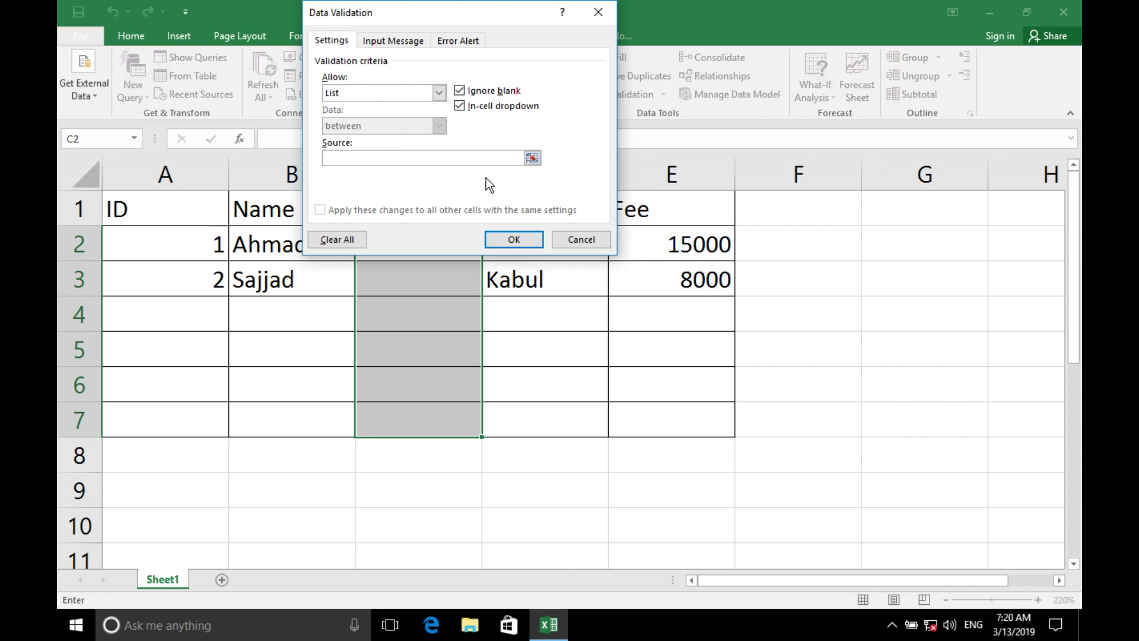
pyautogui.write('DIT,')
pyautogui.write('CIT')
pyautogui.write(',MO')
pyautogui.write('S,Moun')
pyautogui.press('BackSpace')
pyautogui.press('BackSpace')
pyautogui.press('BackSpace')
pyautogui.write('OUS,')
pyautogui.write('Java,')
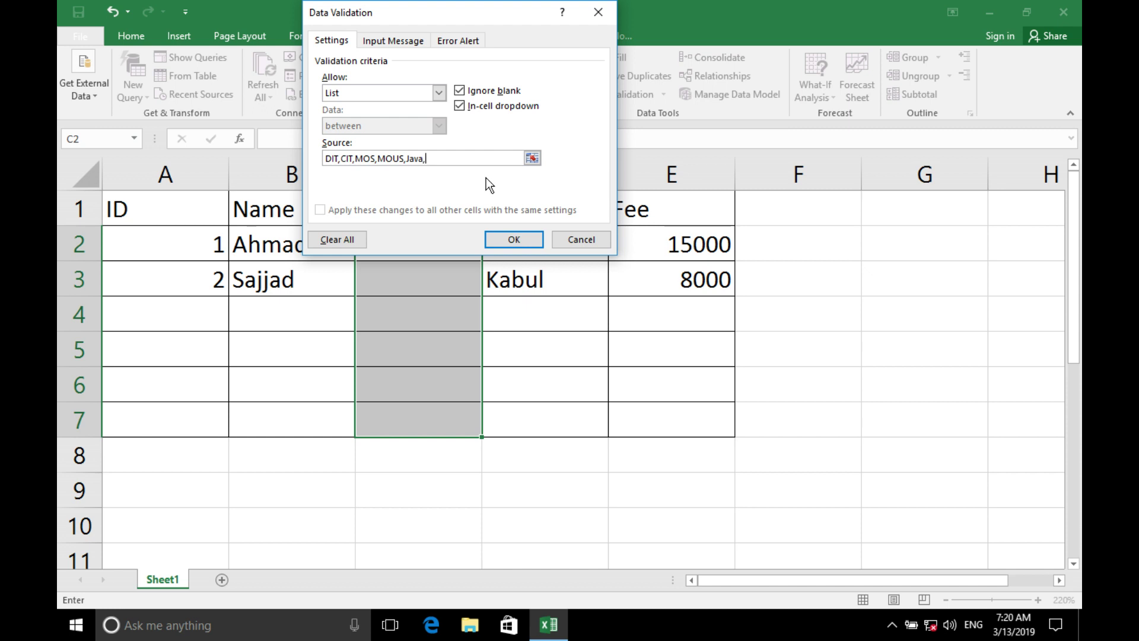
pyautogui.write('HTML,C++')
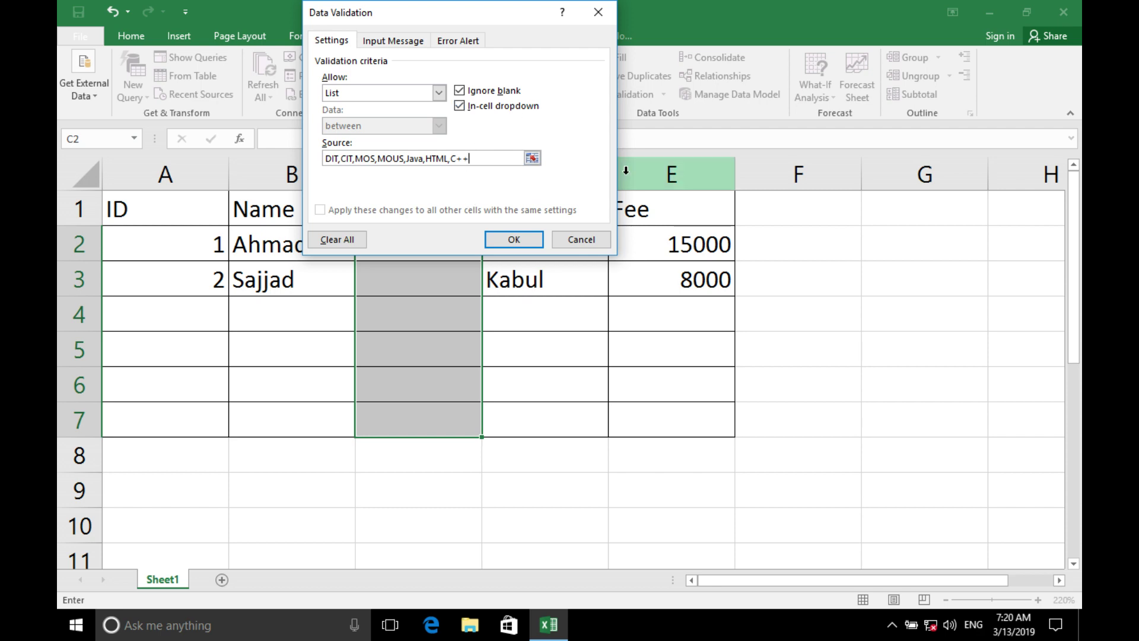
pyautogui.click(537, 239)
# Fill C2 with MOUS and C3 with HTML from the dropdown, and type Java in C4.
pyautogui.click(445, 244)
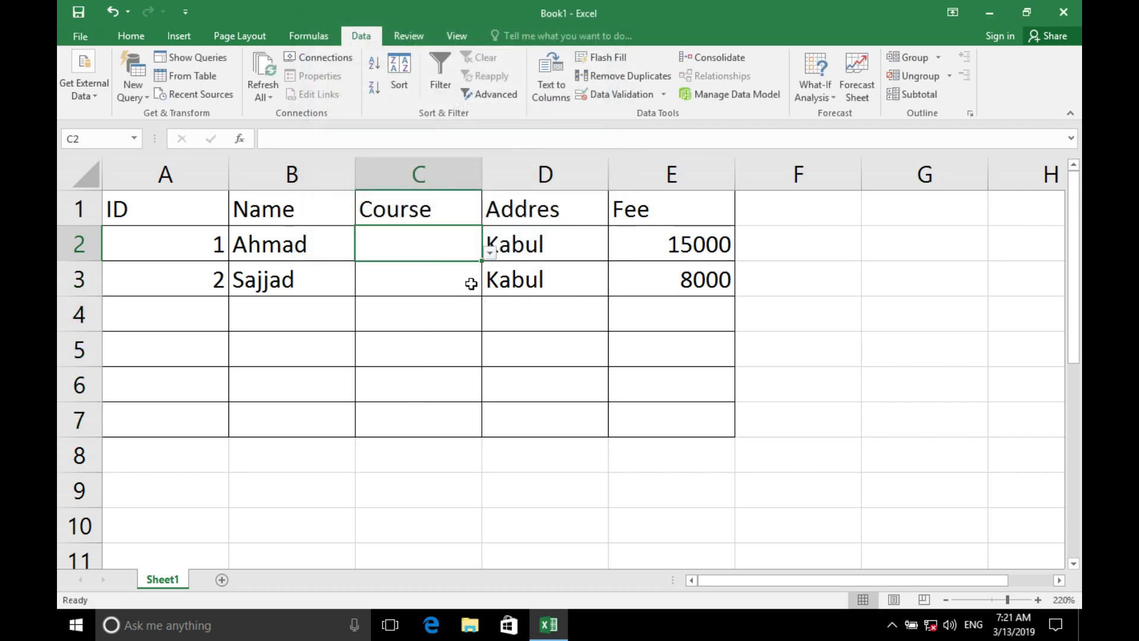
pyautogui.click(491, 252)
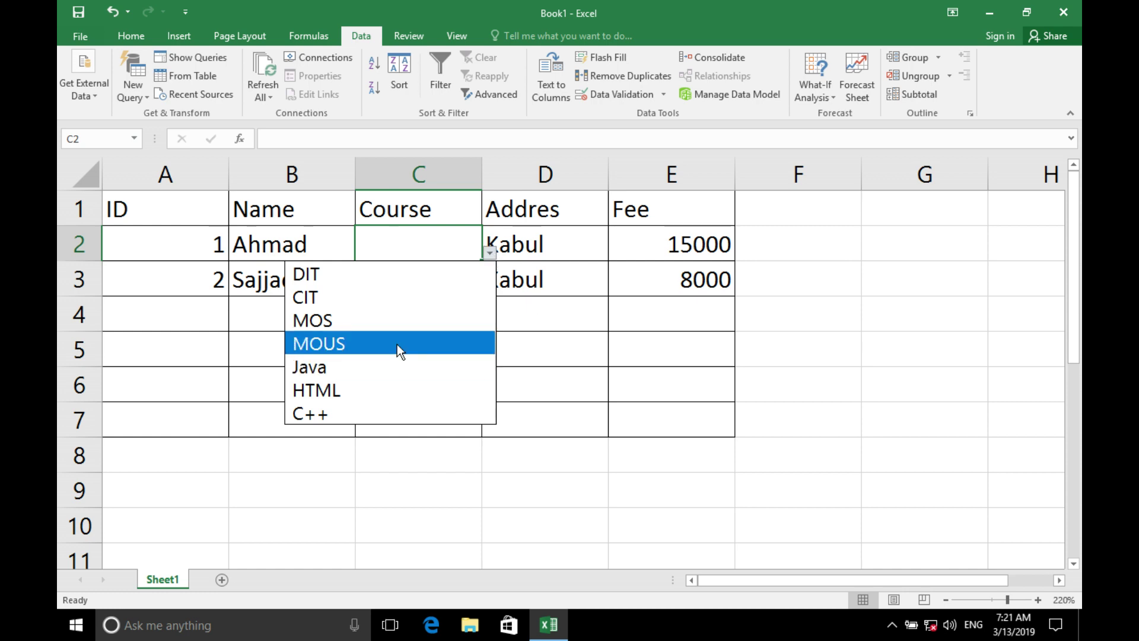
pyautogui.click(320, 344)
pyautogui.click(464, 291)
pyautogui.click(491, 288)
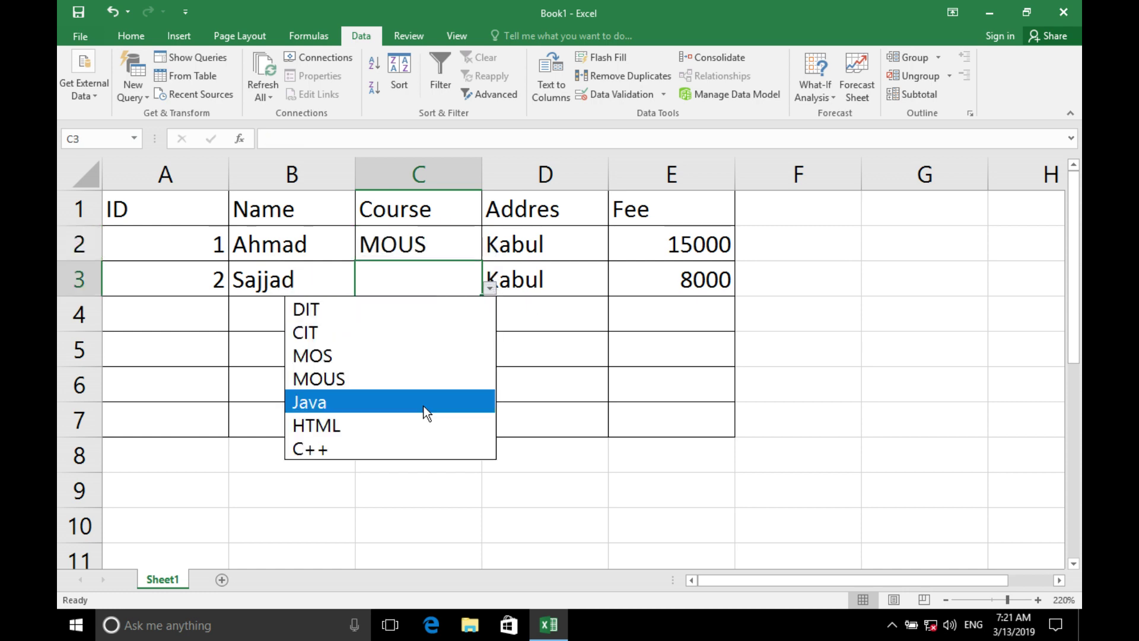
pyautogui.click(398, 423)
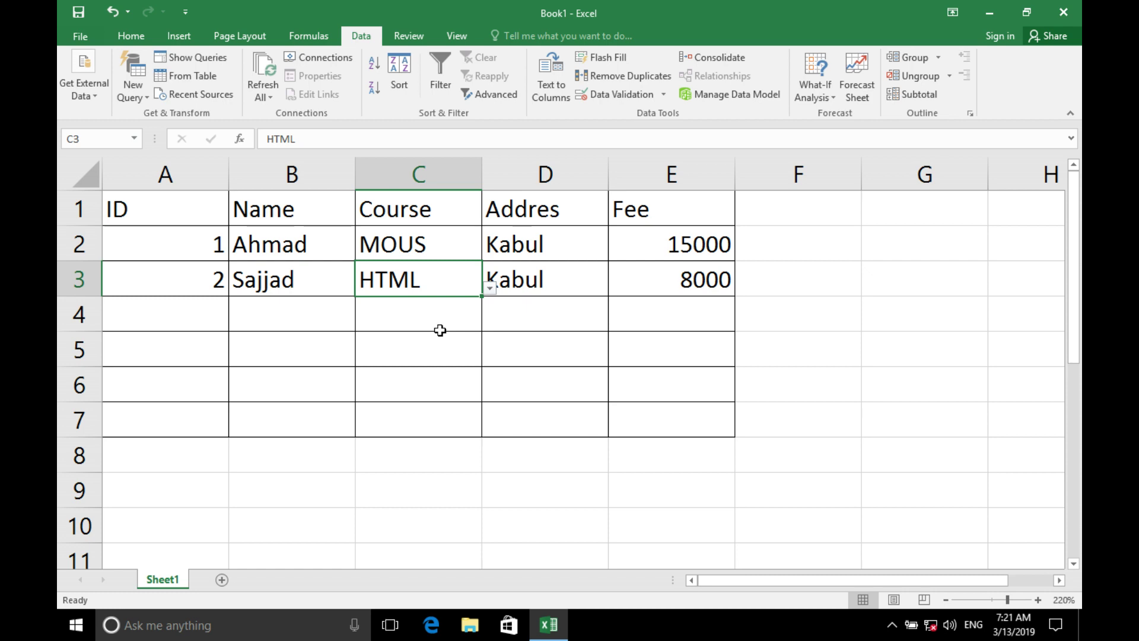
pyautogui.click(491, 289)
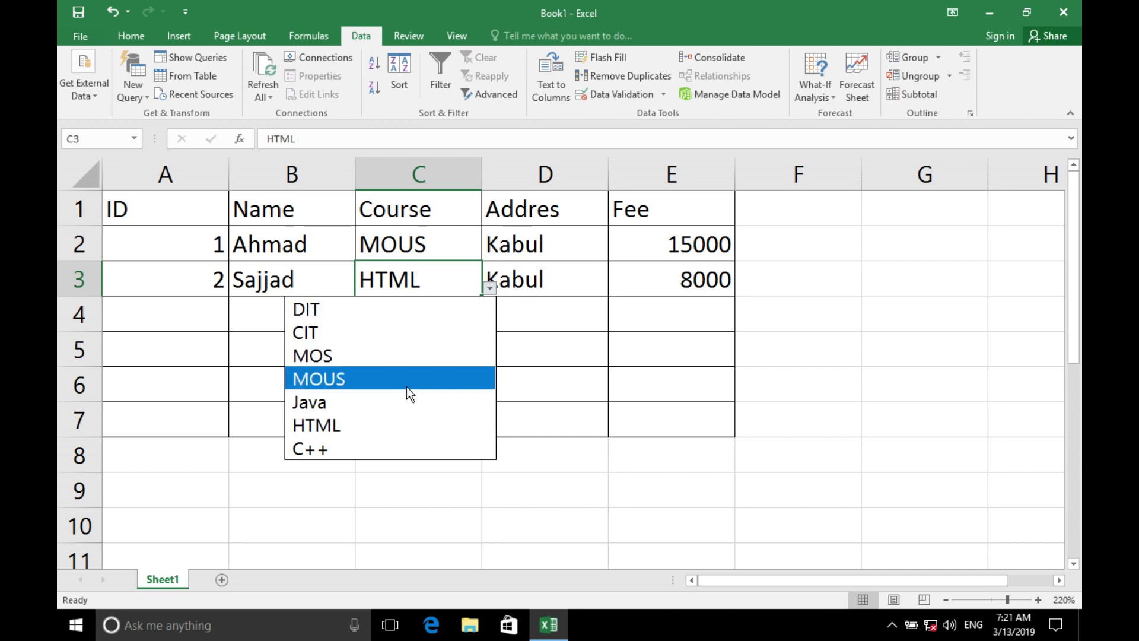
pyautogui.click(384, 257)
pyautogui.click(407, 315)
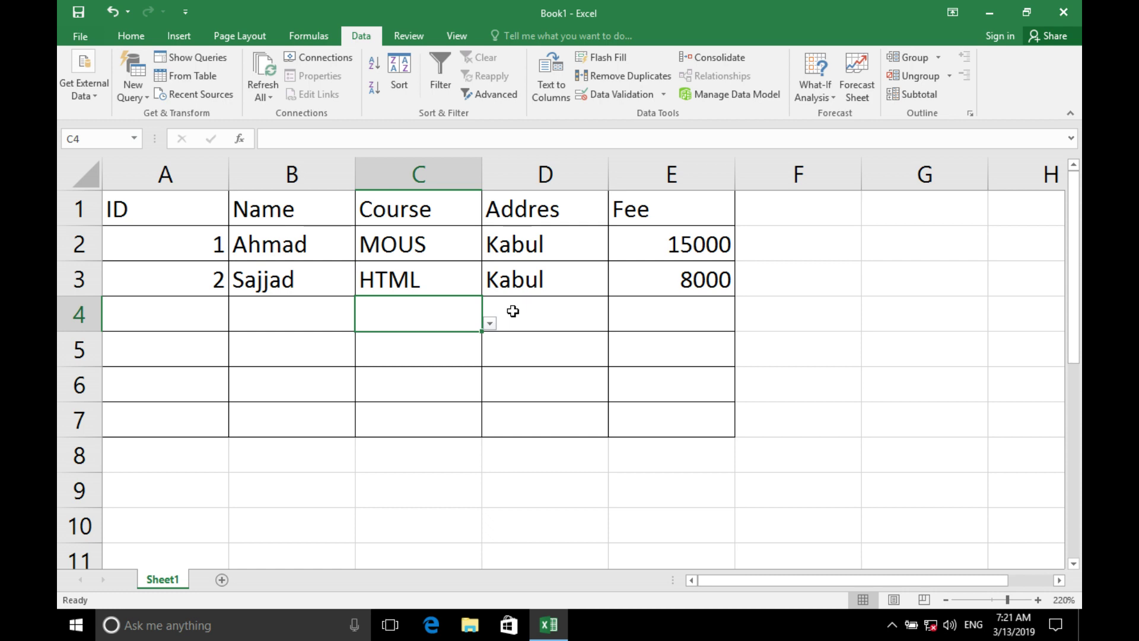
pyautogui.write('Java')
pyautogui.press('Return')
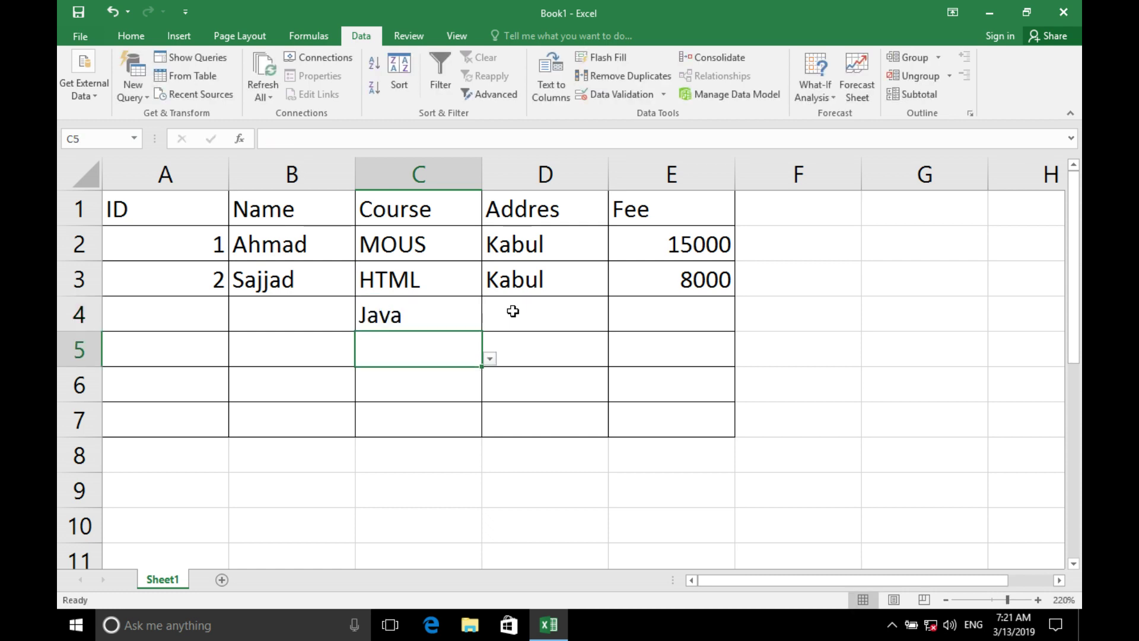
# Test entering the off-list value DEL in C5, cancel the rejection, and reselect C2:C7.
pyautogui.click(489, 359)
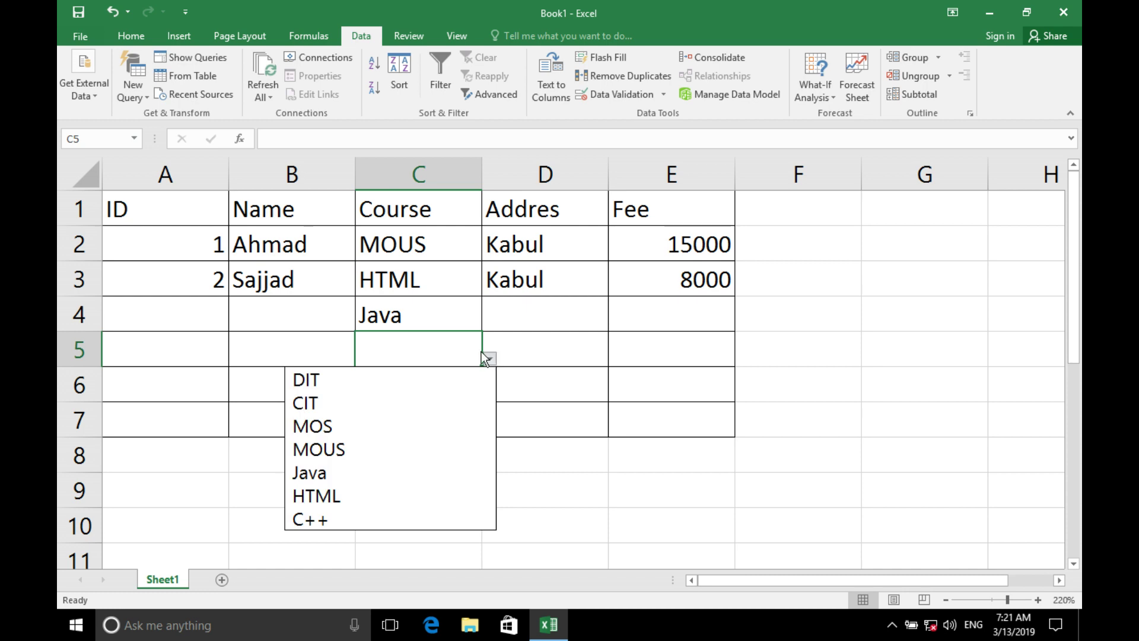
pyautogui.click(490, 358)
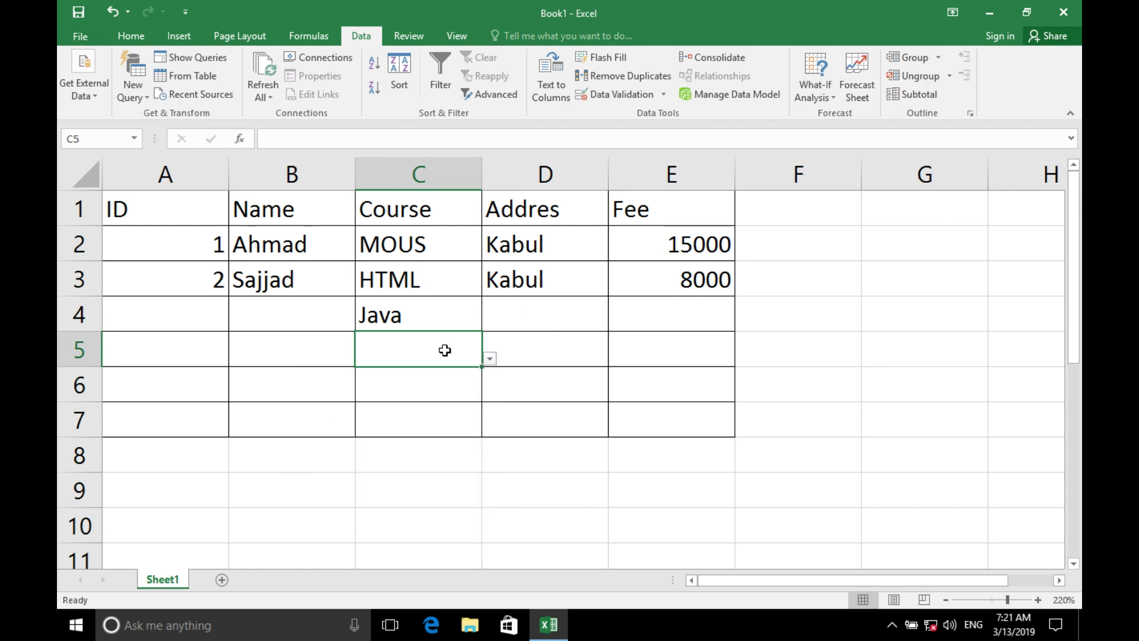
pyautogui.write('M')
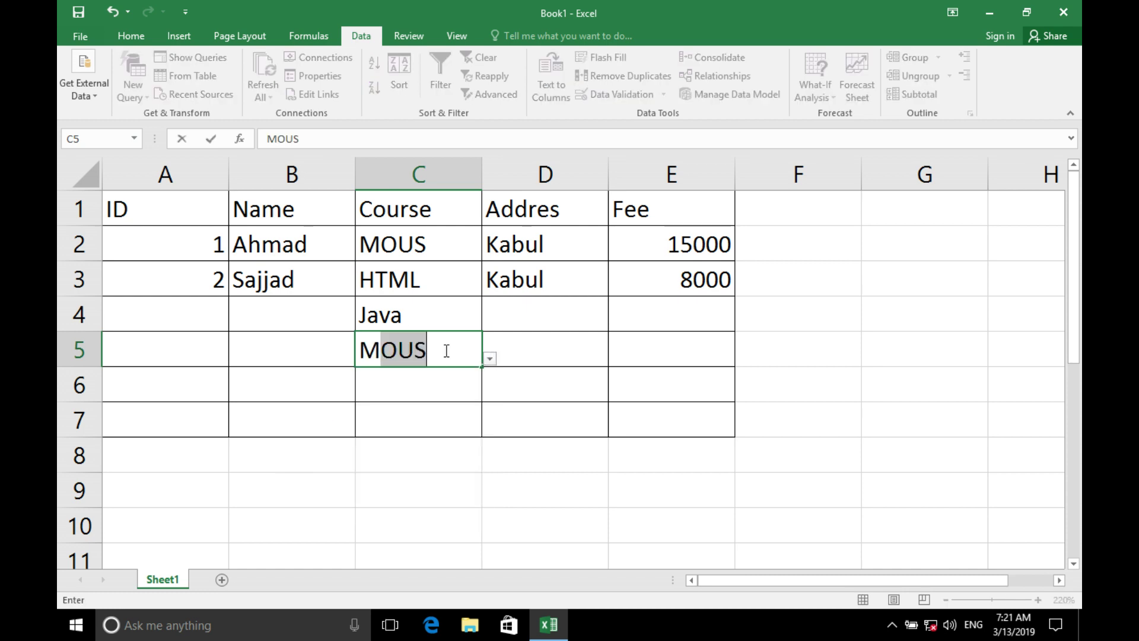
pyautogui.press('BackSpace')
pyautogui.press('BackSpace')
pyautogui.write('DEL')
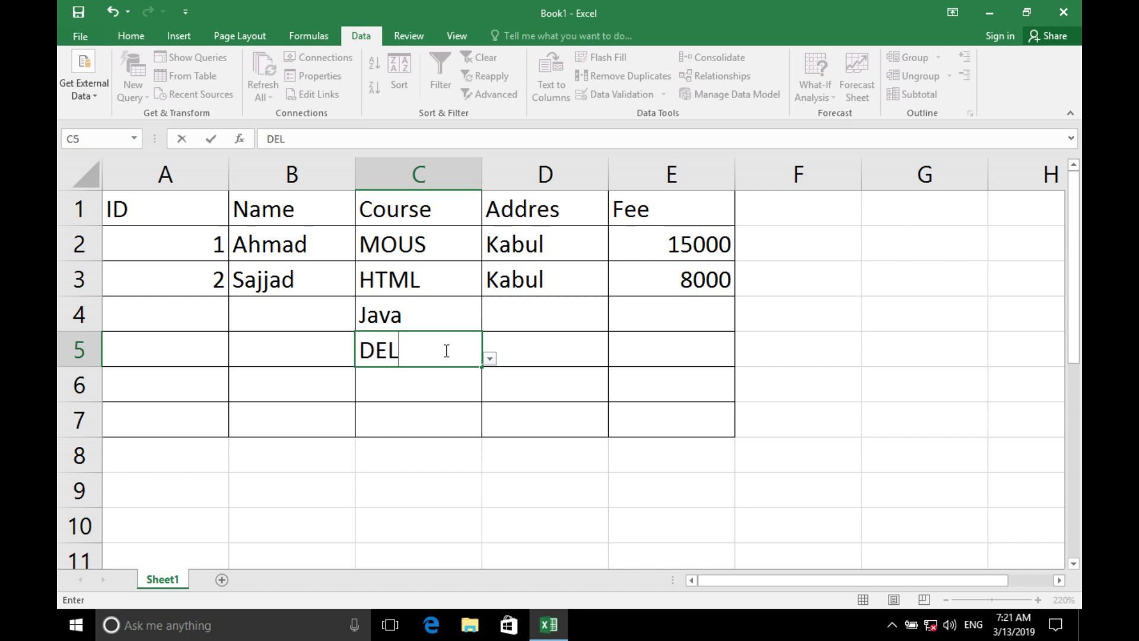
pyautogui.press('Return')
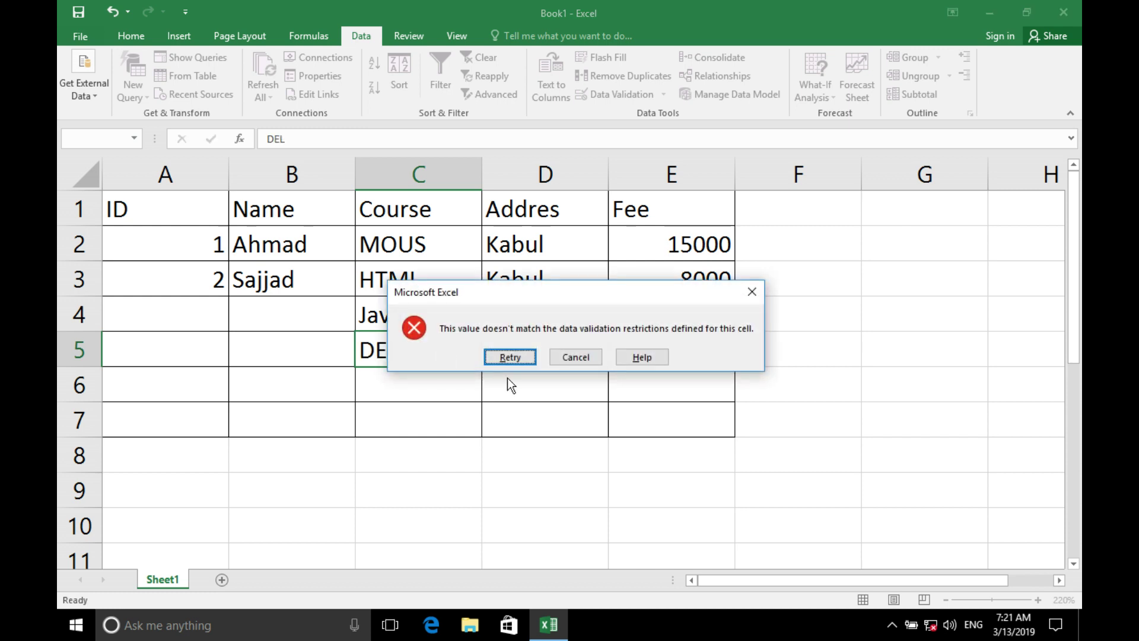
pyautogui.press('Escape')
pyautogui.click(490, 359)
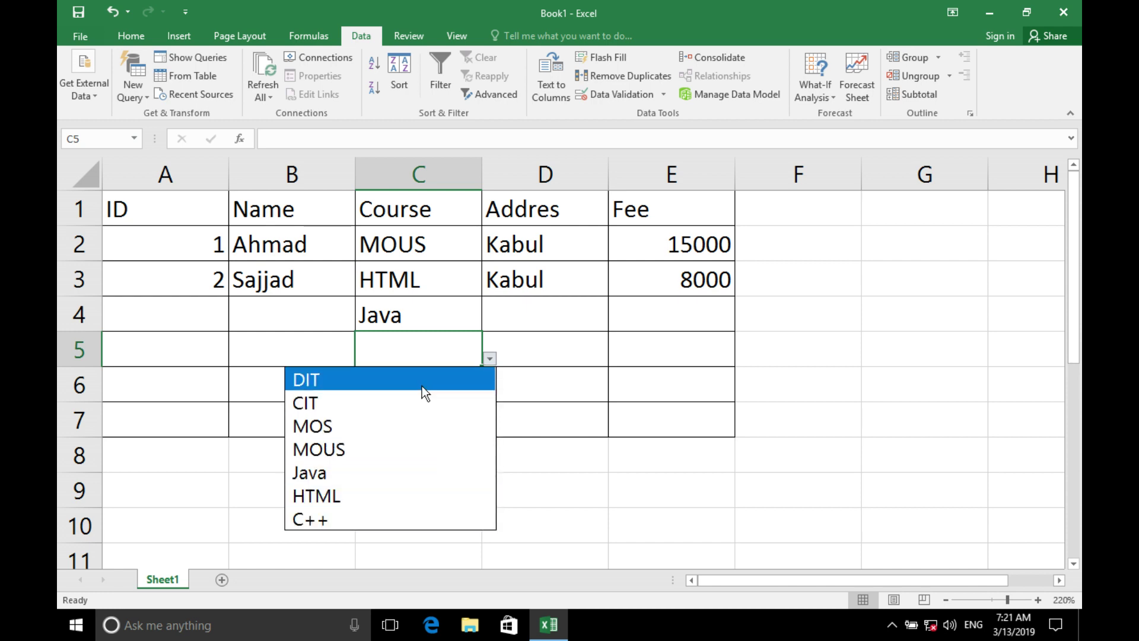
pyautogui.click(443, 337)
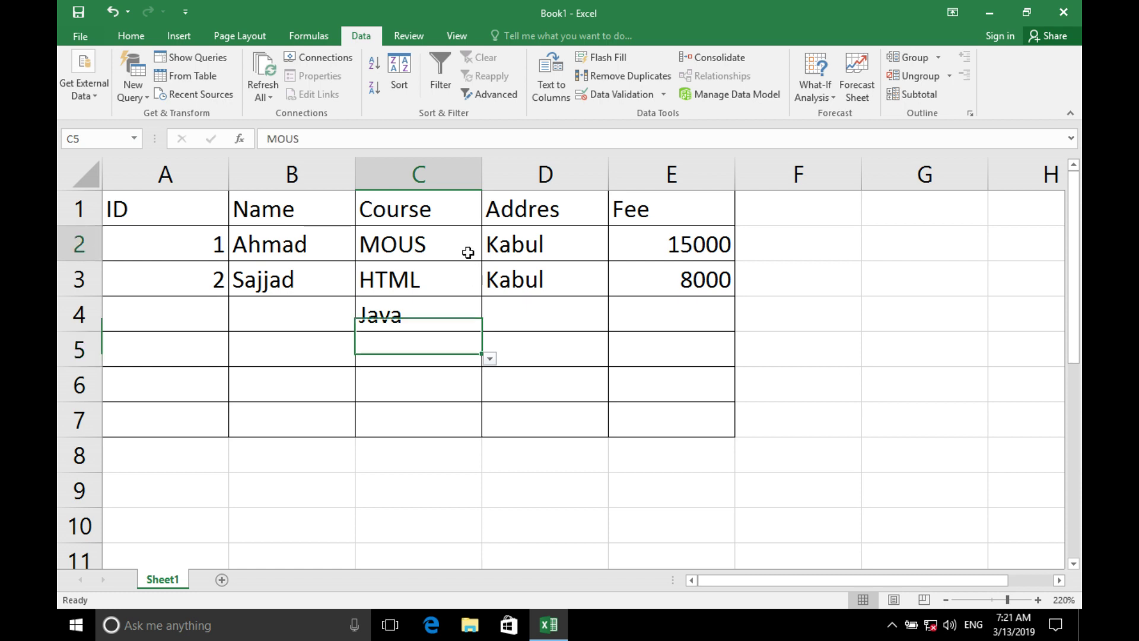
pyautogui.moveTo(468, 249); pyautogui.dragTo(447, 407)
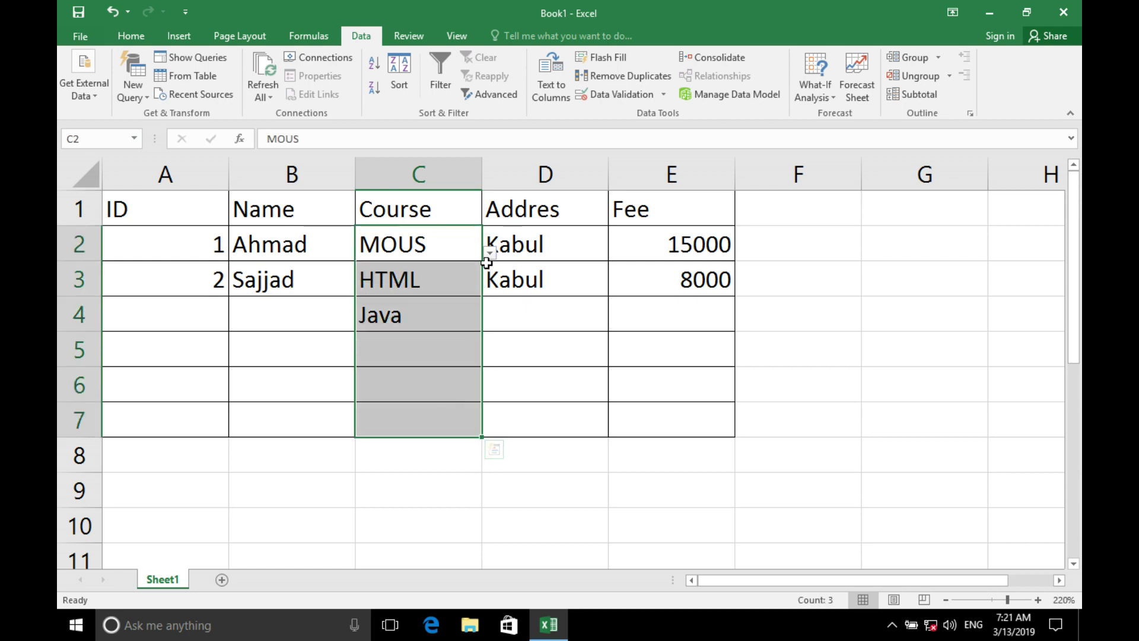
# Turn off the in-cell dropdown for the C2:C7 list validation.
pyautogui.click(611, 99)
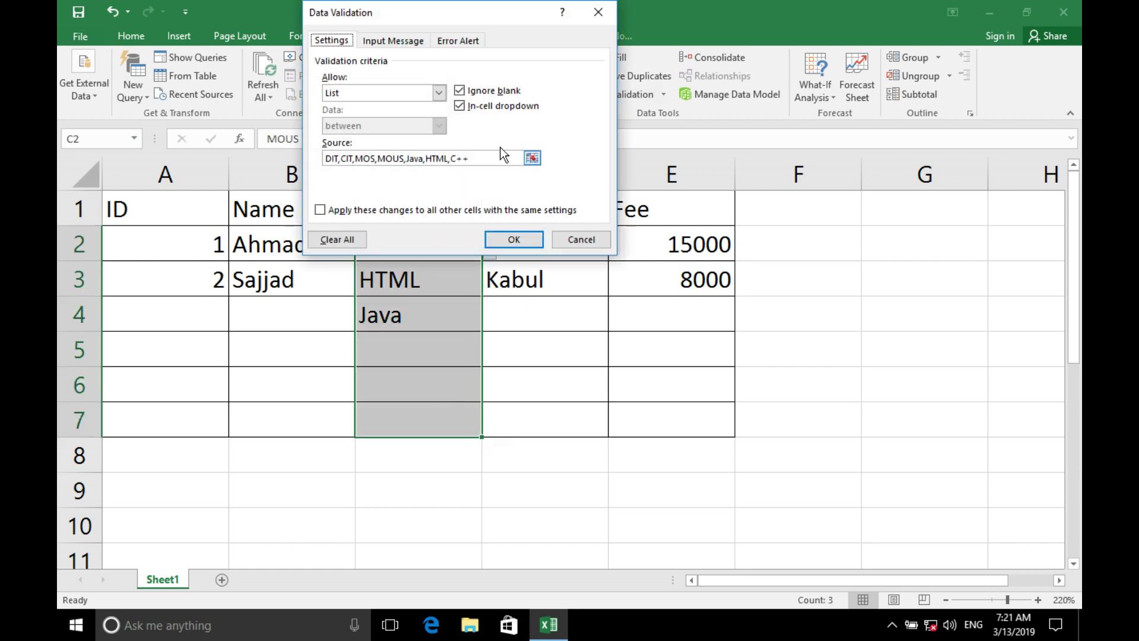
pyautogui.click(483, 106)
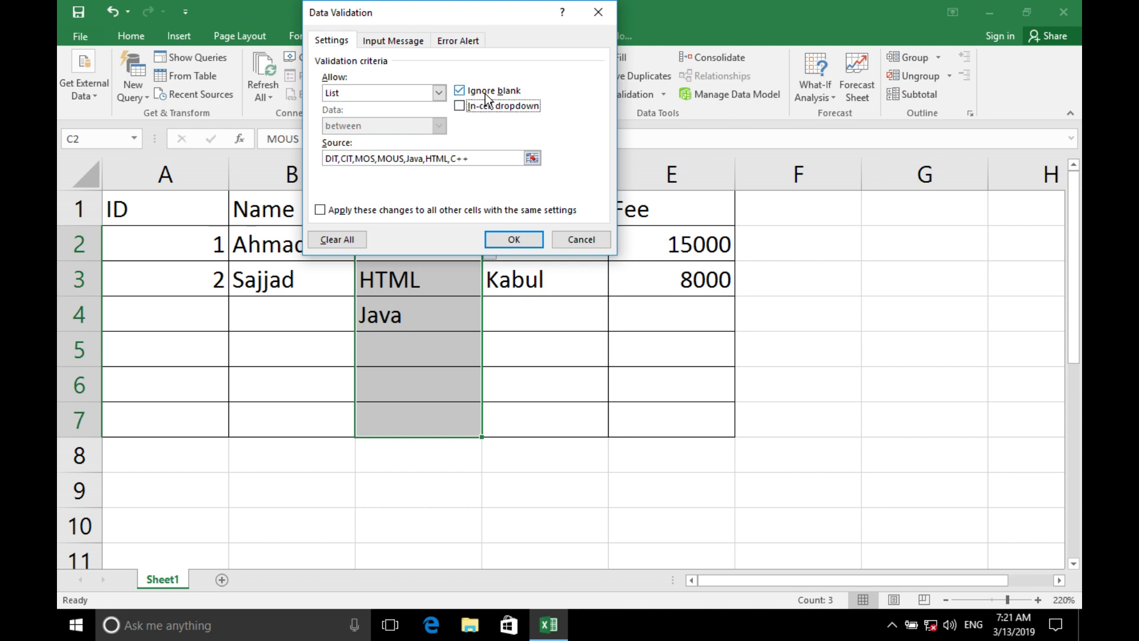
pyautogui.click(528, 233)
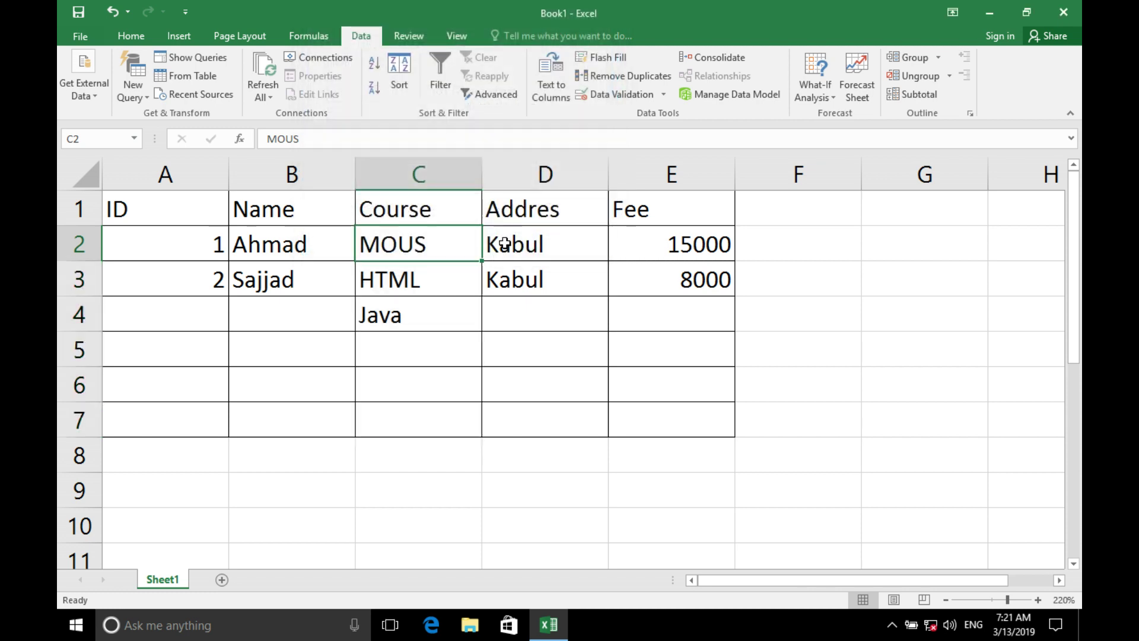
# Clear the existing Course entries in C2:C7.
pyautogui.click(419, 318)
pyautogui.moveTo(415, 242)
pyautogui.mouseDown()
pyautogui.moveTo(433, 398)
pyautogui.moveTo(448, 417)
pyautogui.mouseUp()
pyautogui.press('Delete')
pyautogui.press('Up')
pyautogui.press('Down')
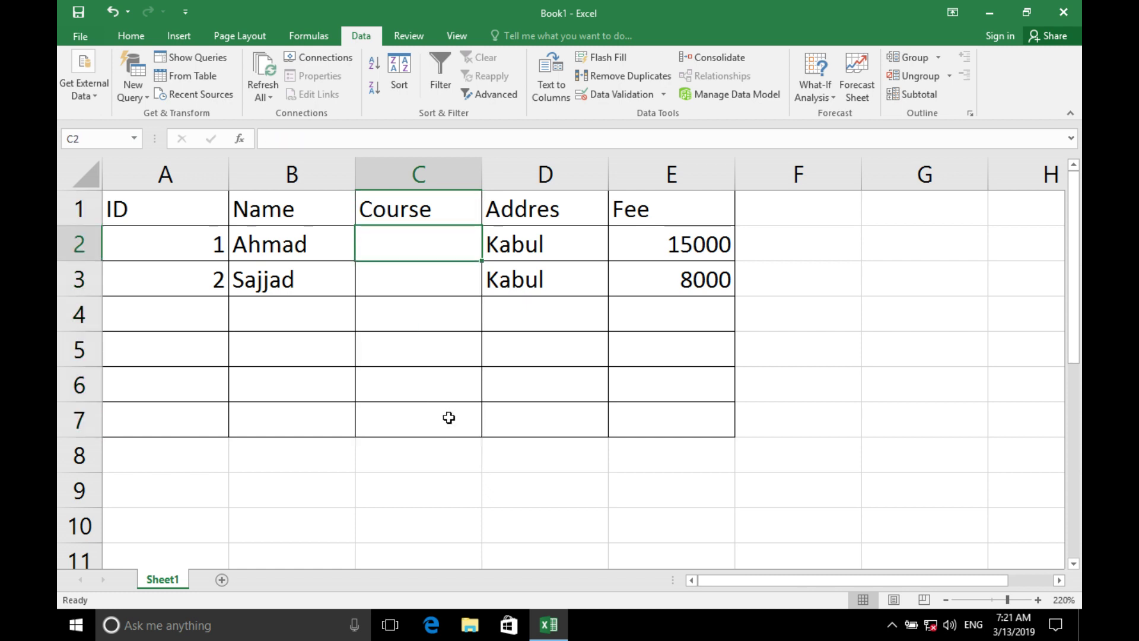
# Type MOS, MOUS, DIT, CIT and HTML into C2:C6.
pyautogui.write('MOS')
pyautogui.press('Return')
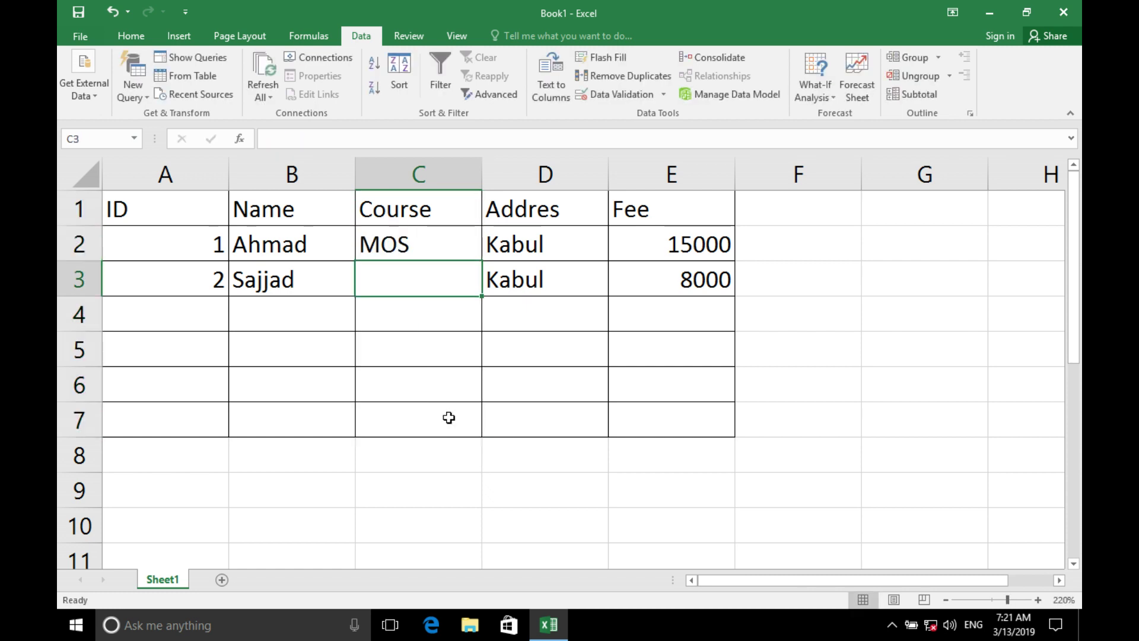
pyautogui.write('MOUS')
pyautogui.press('Return')
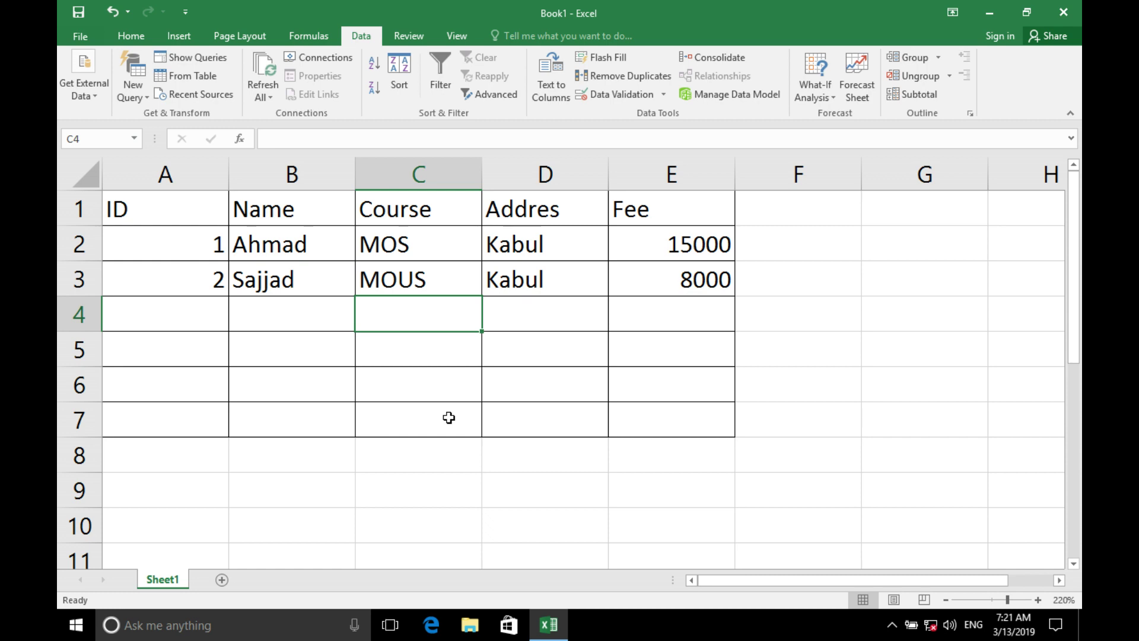
pyautogui.write('DIT')
pyautogui.press('Return')
pyautogui.write('CIT')
pyautogui.press('Return')
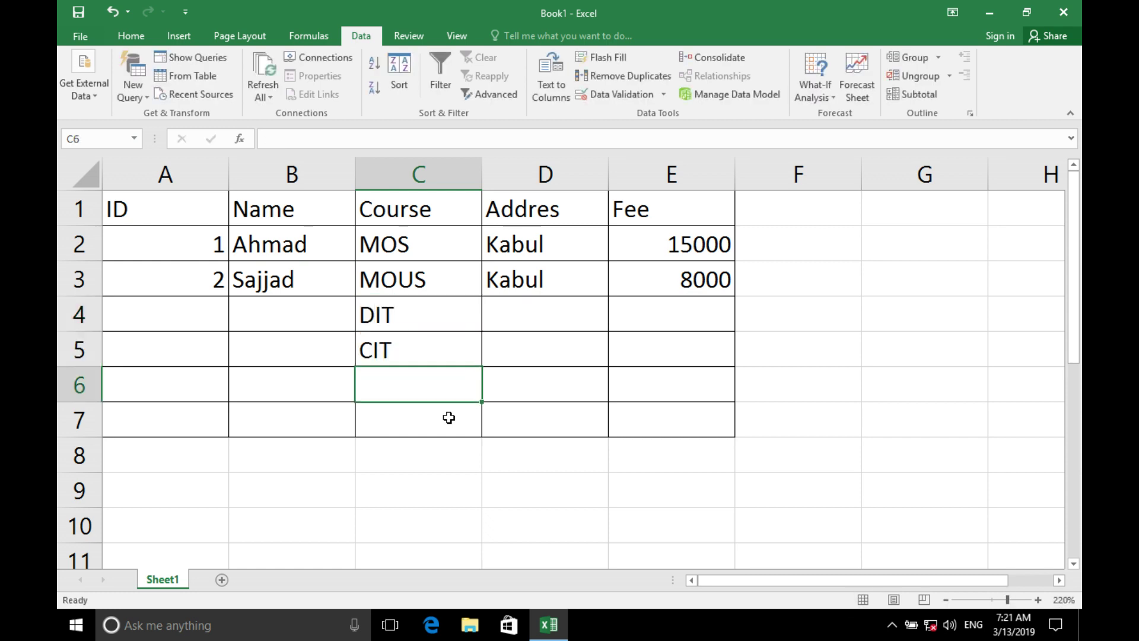
pyautogui.write('HM')
pyautogui.press('BackSpace')
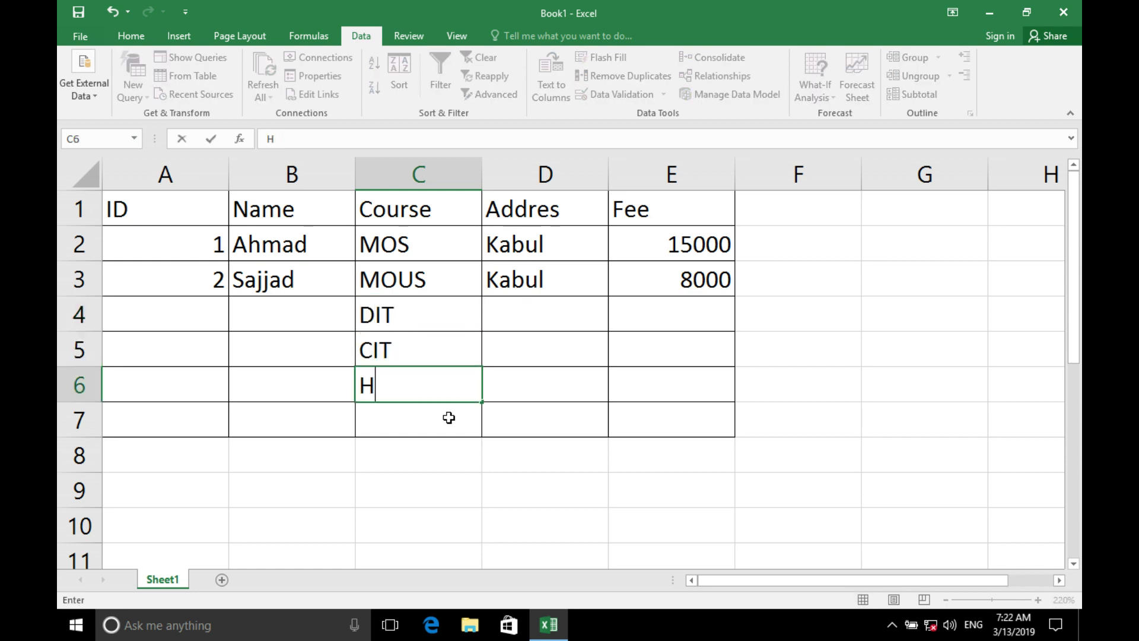
pyautogui.write('TML')
pyautogui.press('Return')
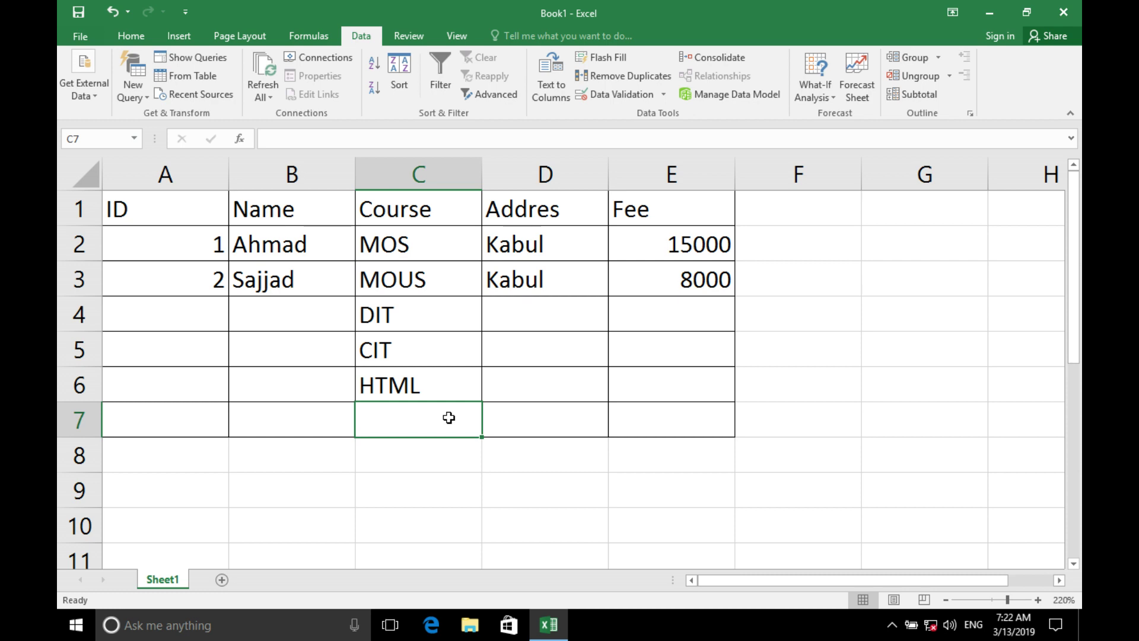
# Test the off-list entry Del in C7 and cancel the rejection.
pyautogui.write('Del')
pyautogui.press('Return')
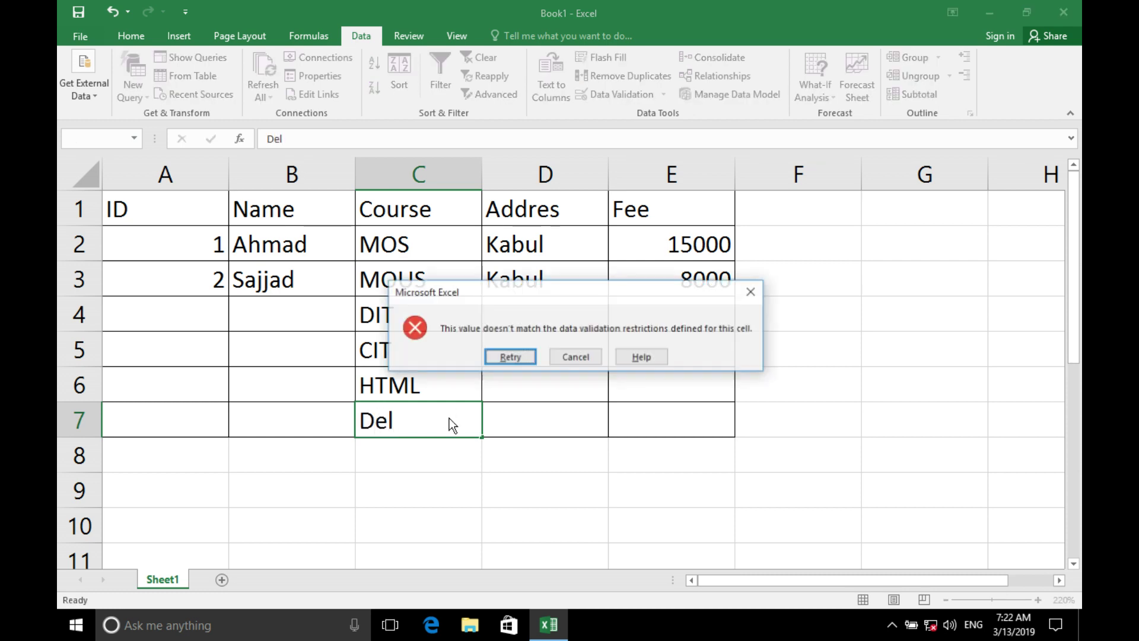
pyautogui.press('Escape')
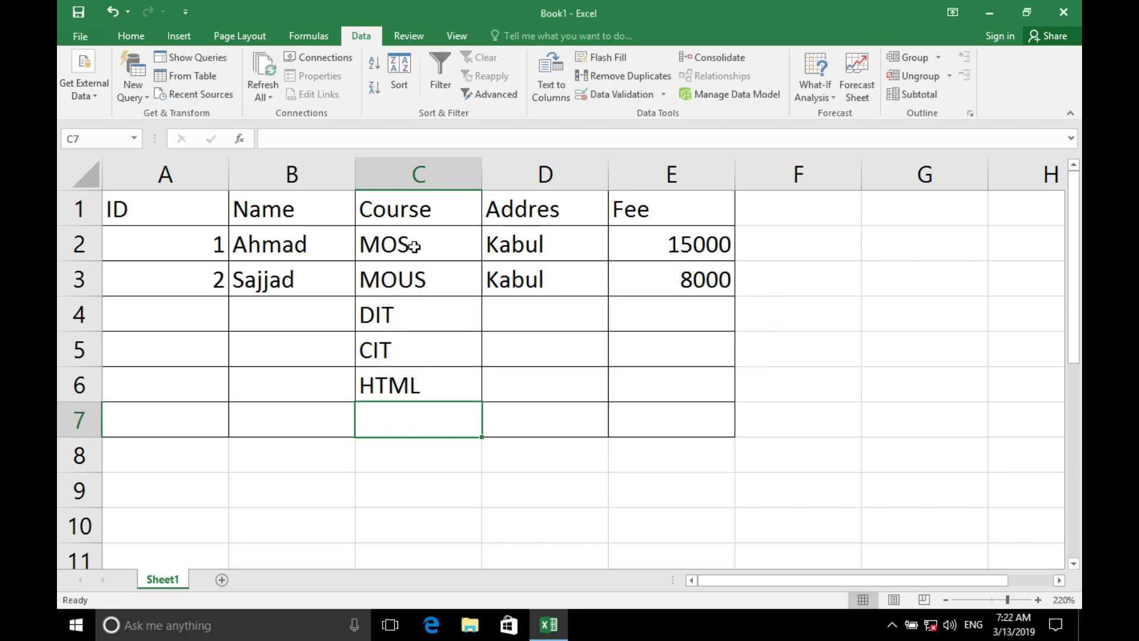
# Empty C2:C7 and remove its list validation with Clear All.
pyautogui.moveTo(413, 246); pyautogui.dragTo(445, 414)
pyautogui.press('Delete')
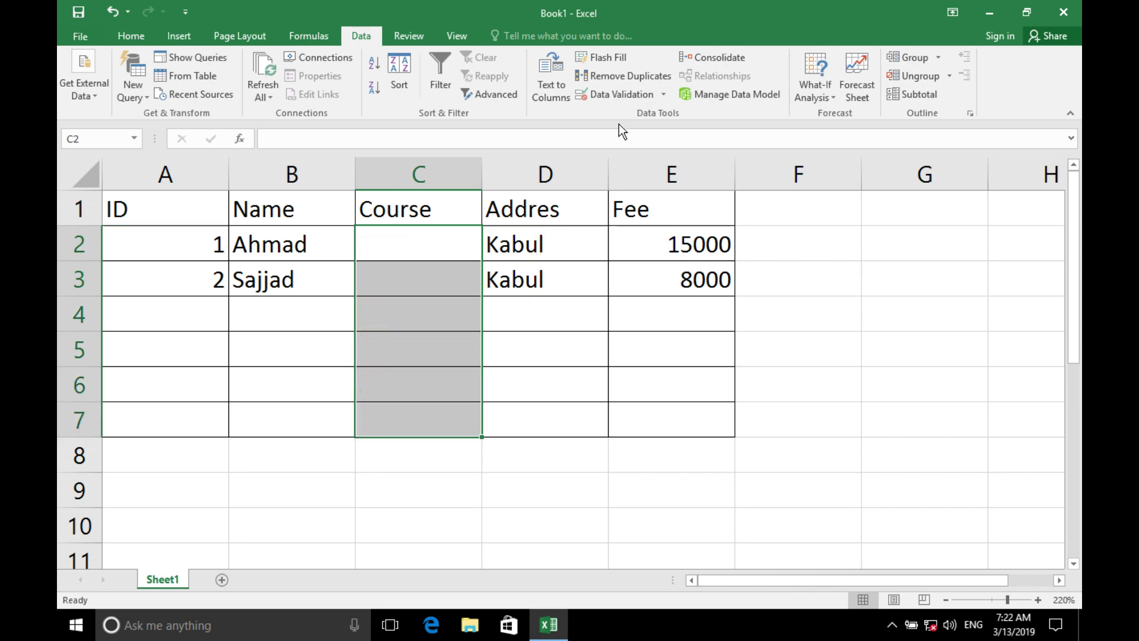
pyautogui.click(608, 97)
pyautogui.click(495, 110)
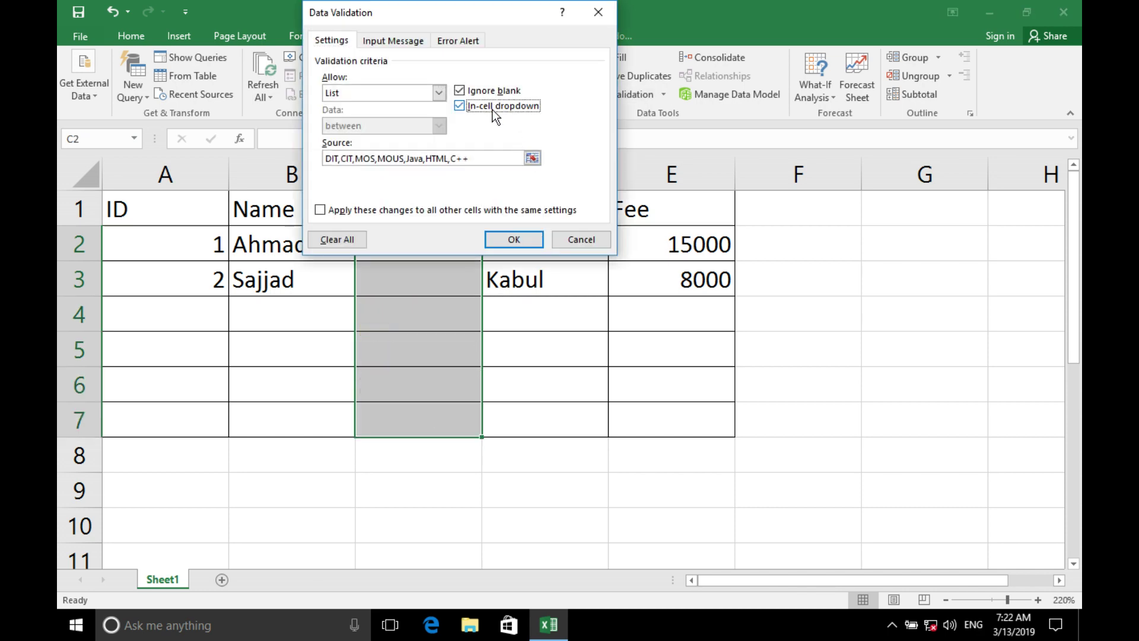
pyautogui.click(532, 236)
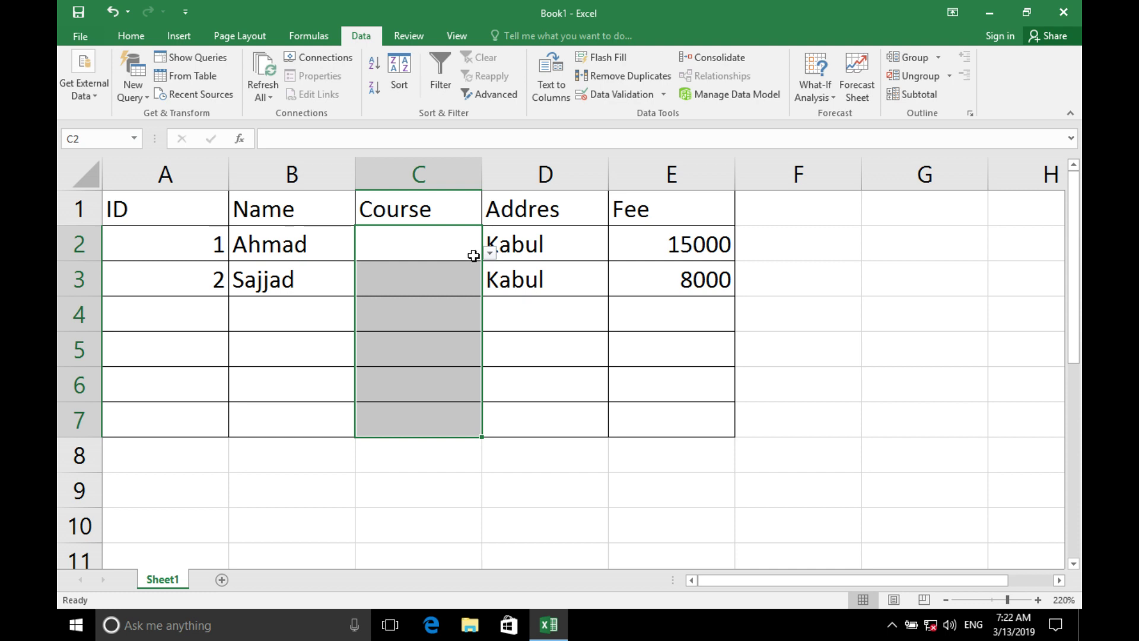
pyautogui.click(617, 95)
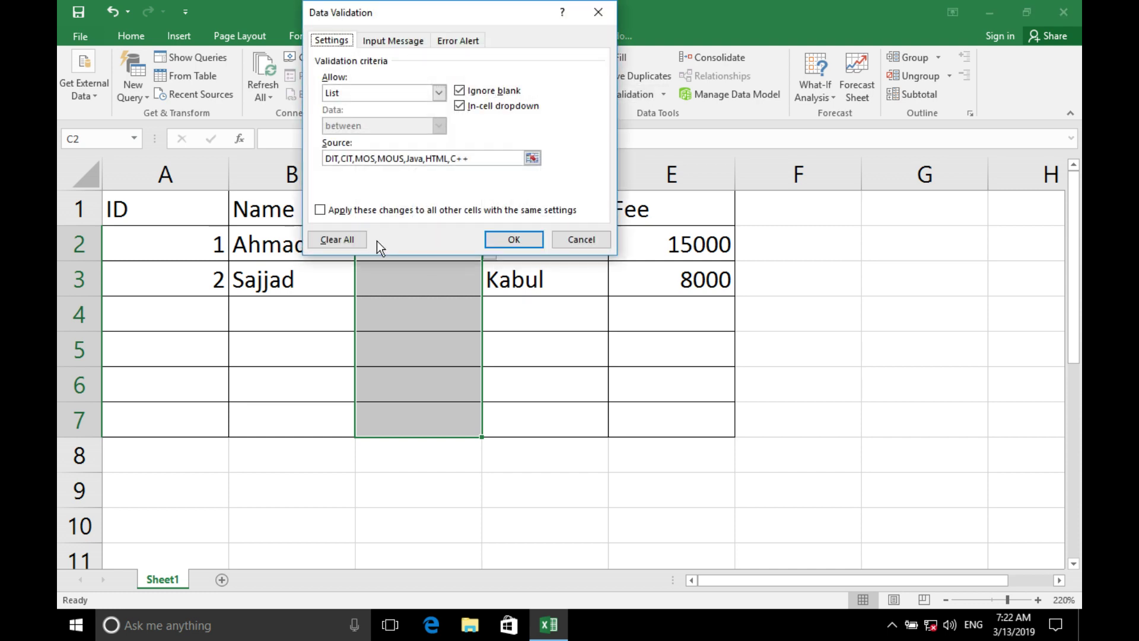
pyautogui.click(356, 239)
pyautogui.click(513, 240)
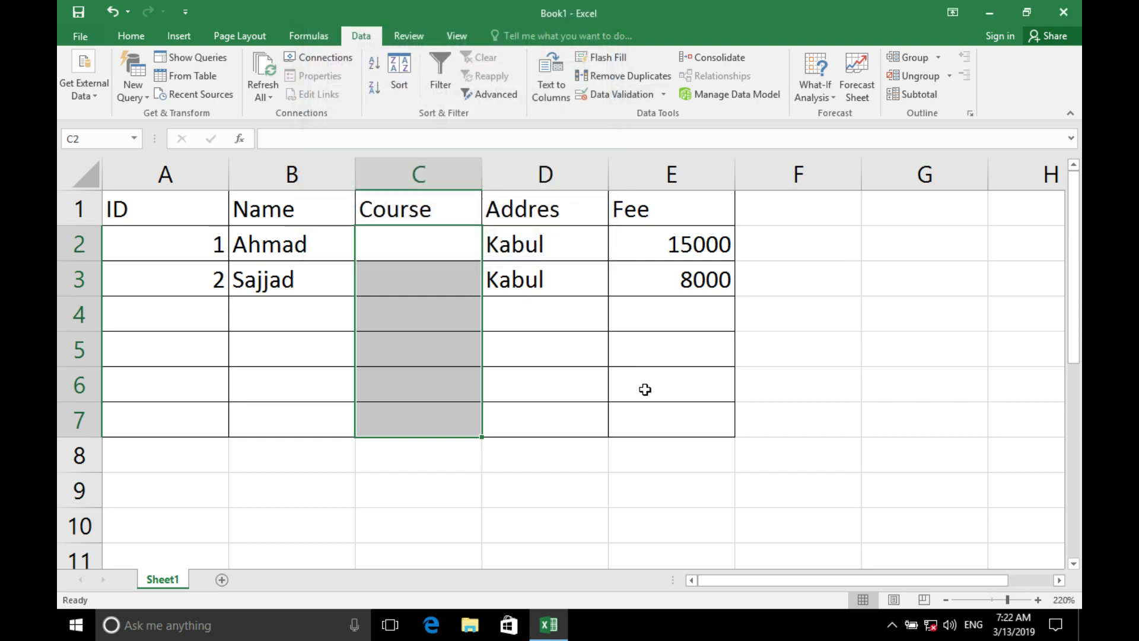
pyautogui.keyDown('ctrl'); pyautogui.scroll(-3, 735, 364); pyautogui.keyUp('ctrl')
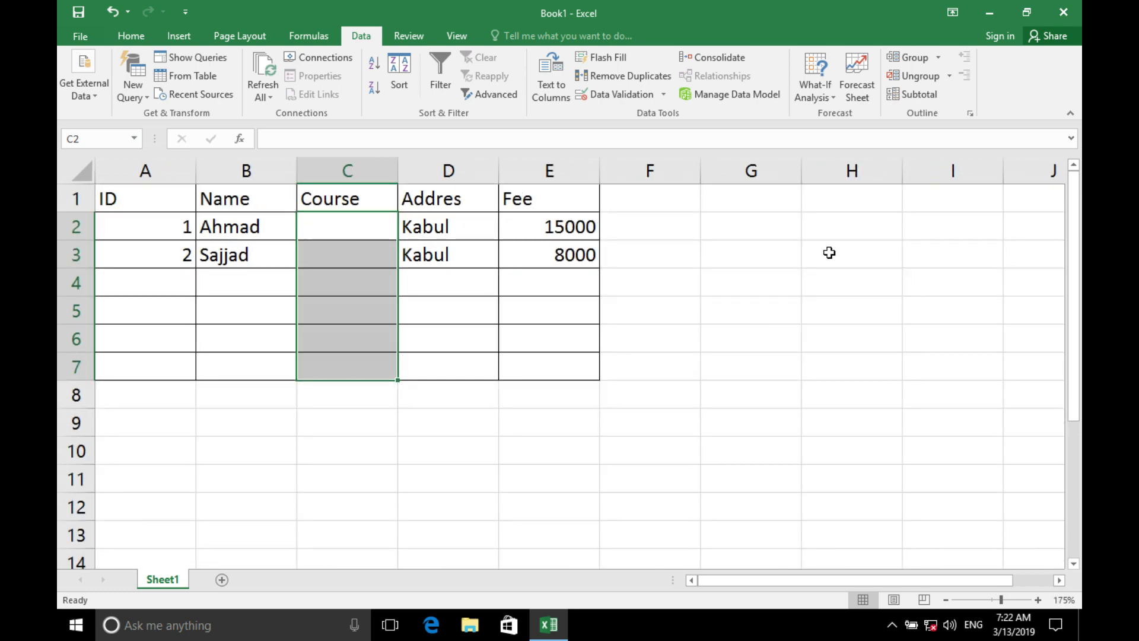
# Type the ID and Course headings in row 3, then the first codes DIT and CIT.
pyautogui.click(829, 253)
pyautogui.write('d')
pyautogui.press('BackSpace')
pyautogui.write('I')
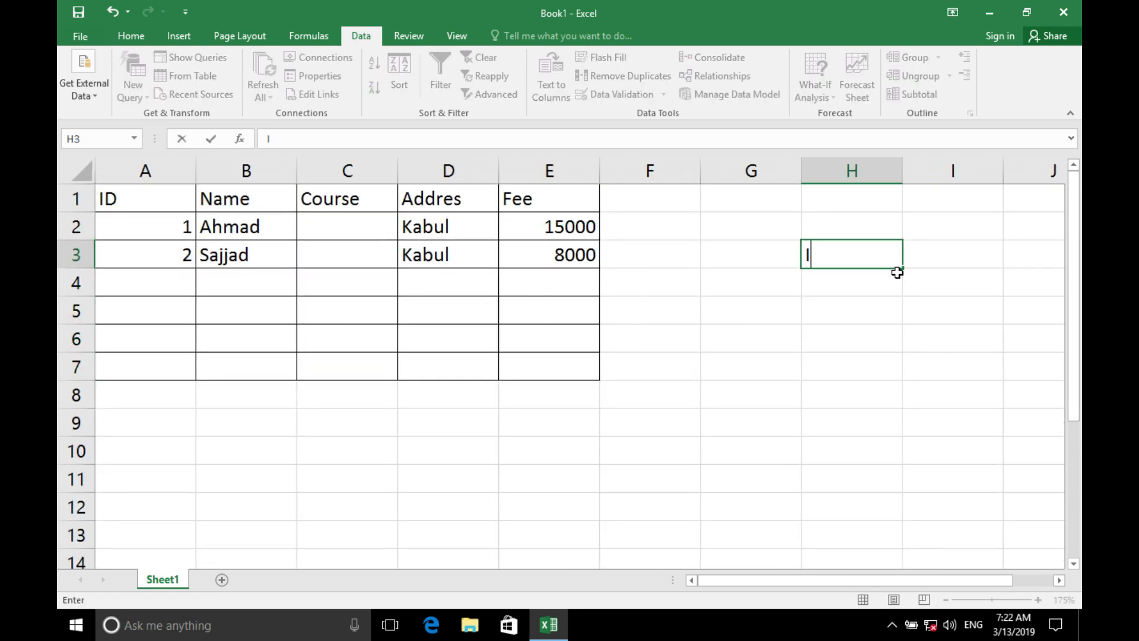
pyautogui.write('D')
pyautogui.press('Tab')
pyautogui.write('Cour')
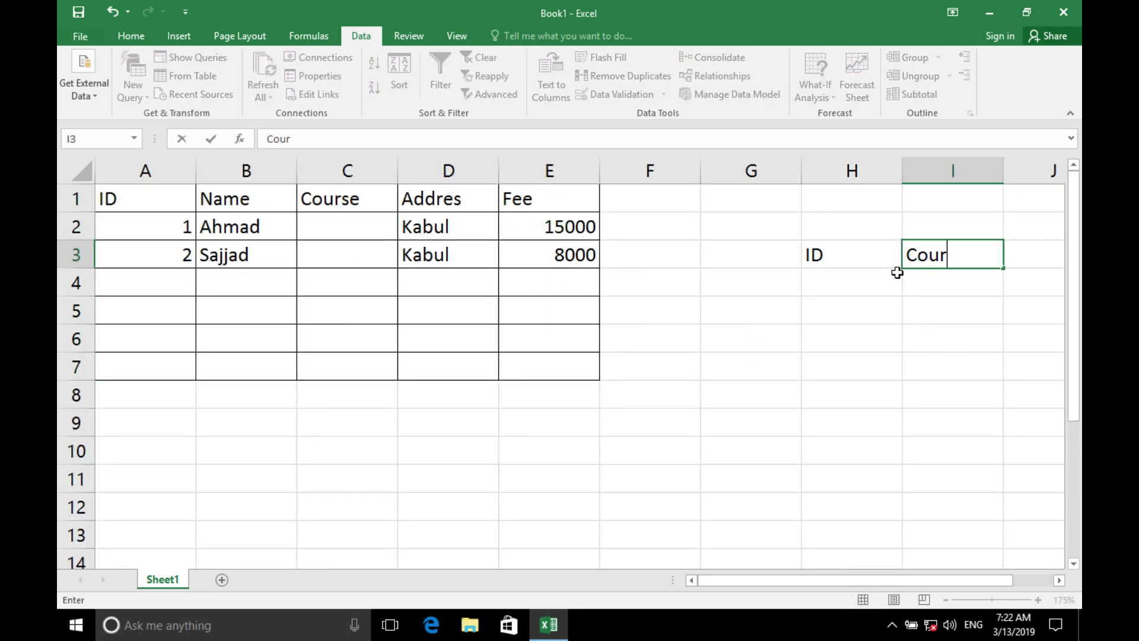
pyautogui.press('BackSpace')
pyautogui.press('BackSpace')
pyautogui.write('urse')
pyautogui.press('Return')
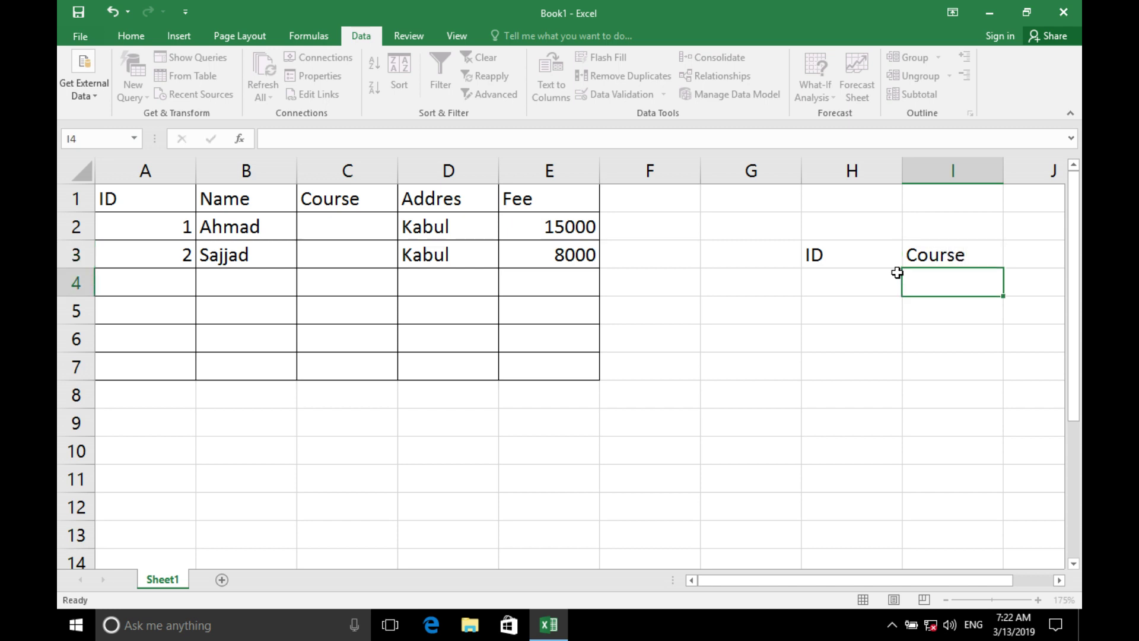
pyautogui.write('DIT')
pyautogui.press('Return')
pyautogui.write('C')
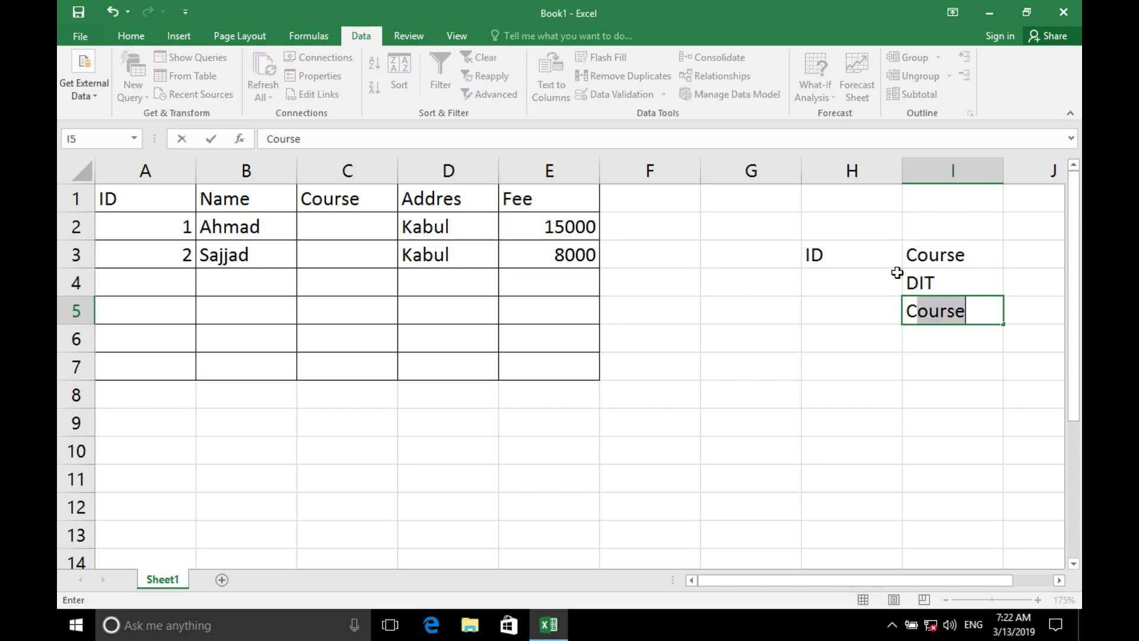
pyautogui.write('ID')
pyautogui.press('Return')
pyautogui.press('Up')
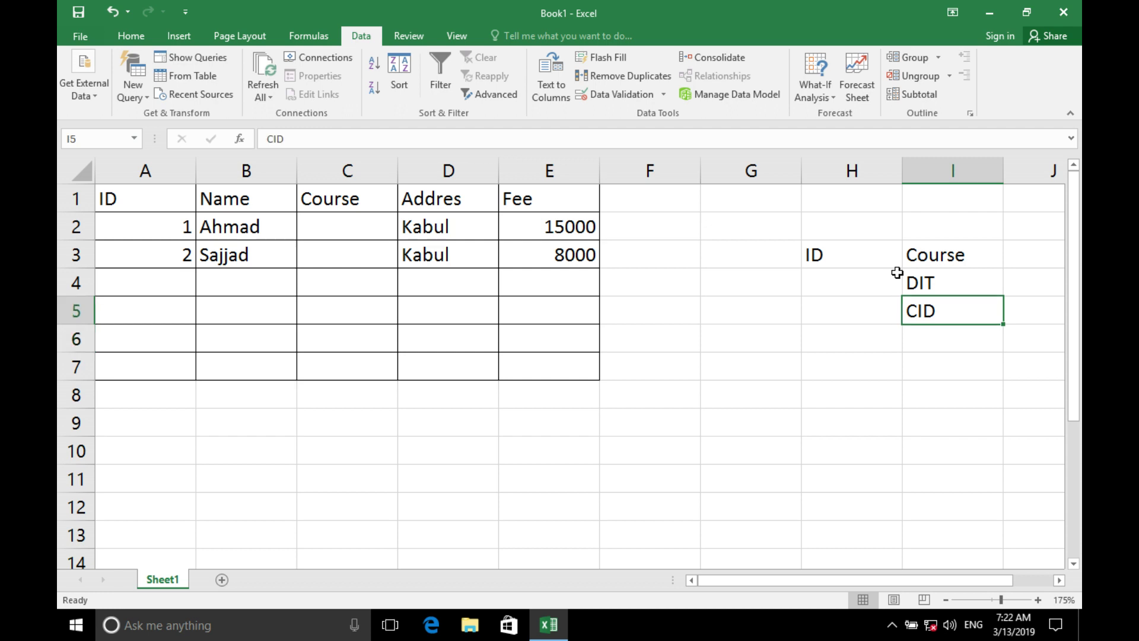
pyautogui.write('CIT')
pyautogui.press('Return')
# Add the remaining course codes MOS, MOUS, DEL, CEL and JAVA below them.
pyautogui.write('MOS')
pyautogui.press('Return')
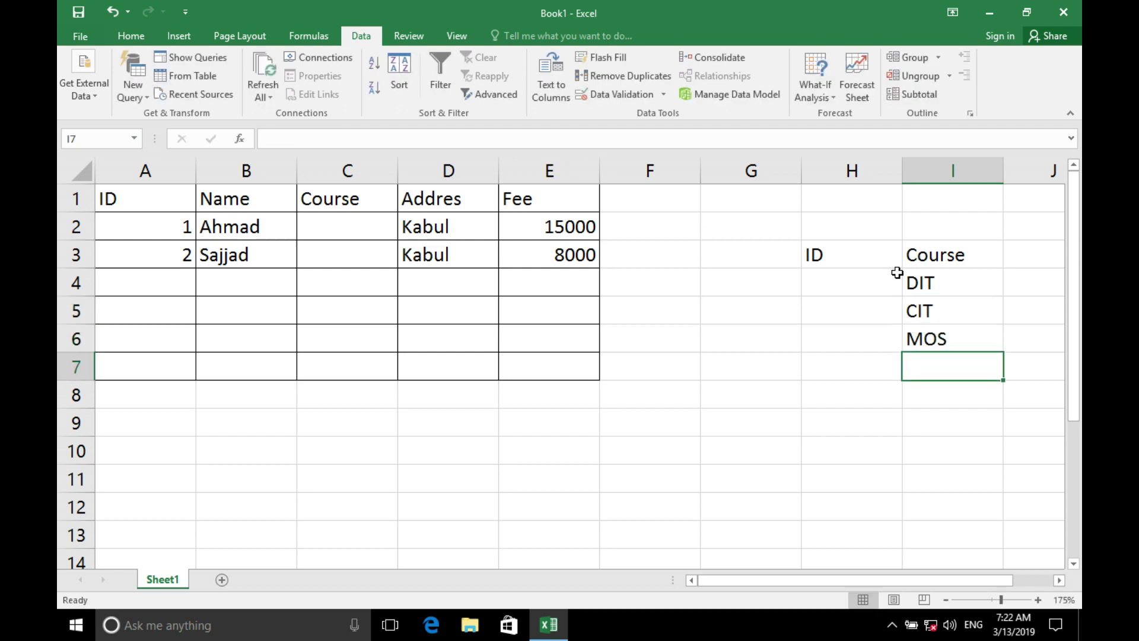
pyautogui.write('Mous')
pyautogui.press('BackSpace')
pyautogui.press('BackSpace')
pyautogui.press('BackSpace')
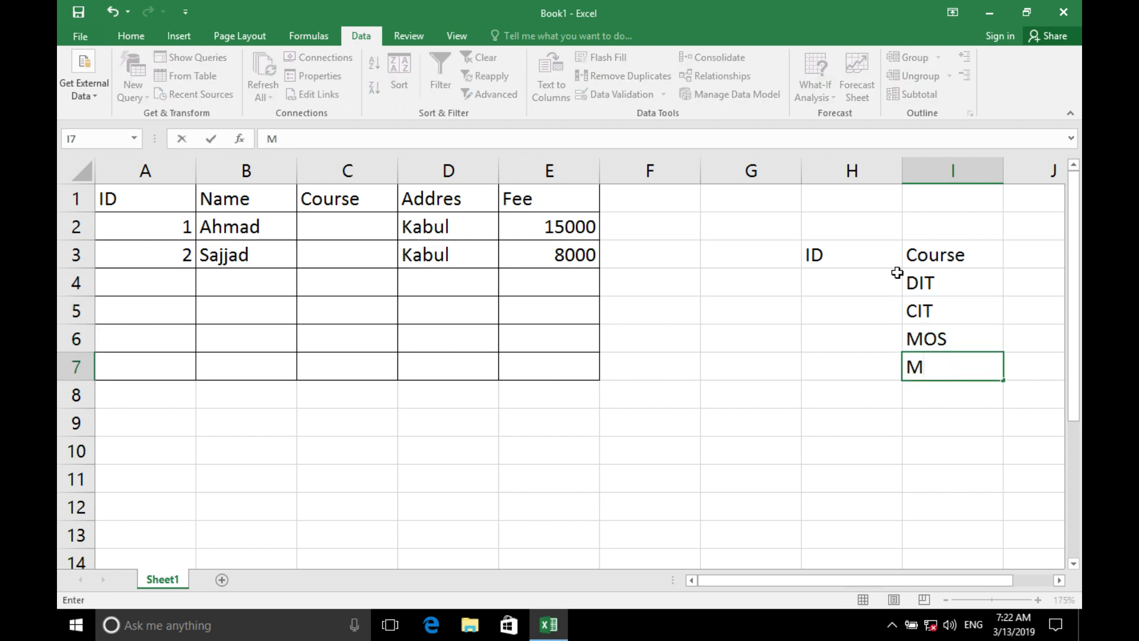
pyautogui.write('OUS')
pyautogui.press('Return')
pyautogui.write('DEL')
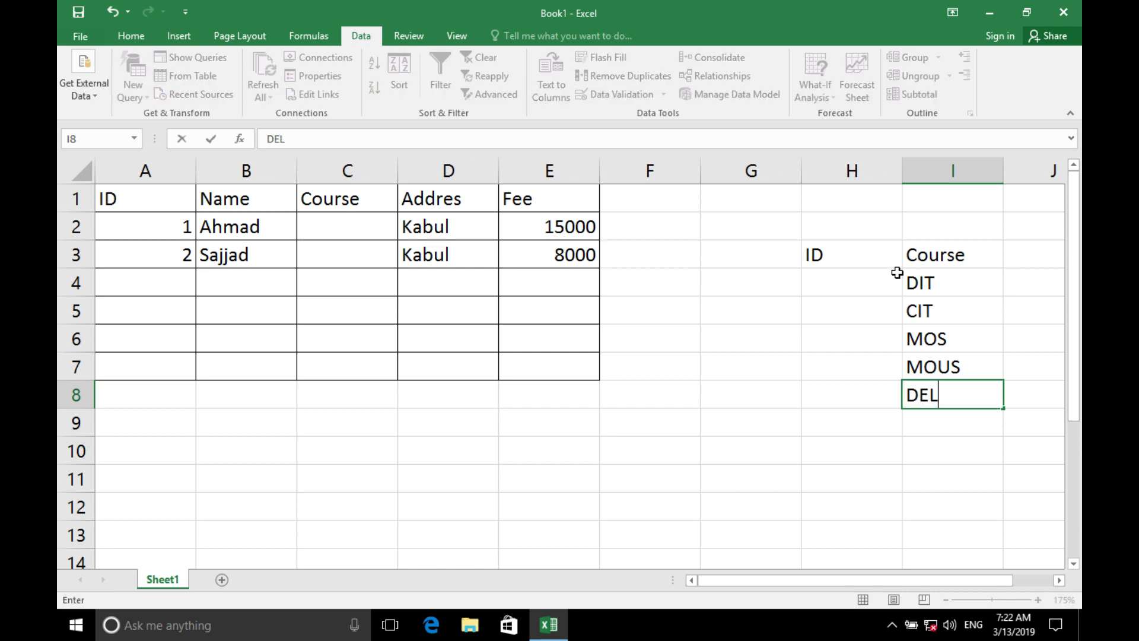
pyautogui.press('Return')
pyautogui.write('CEL')
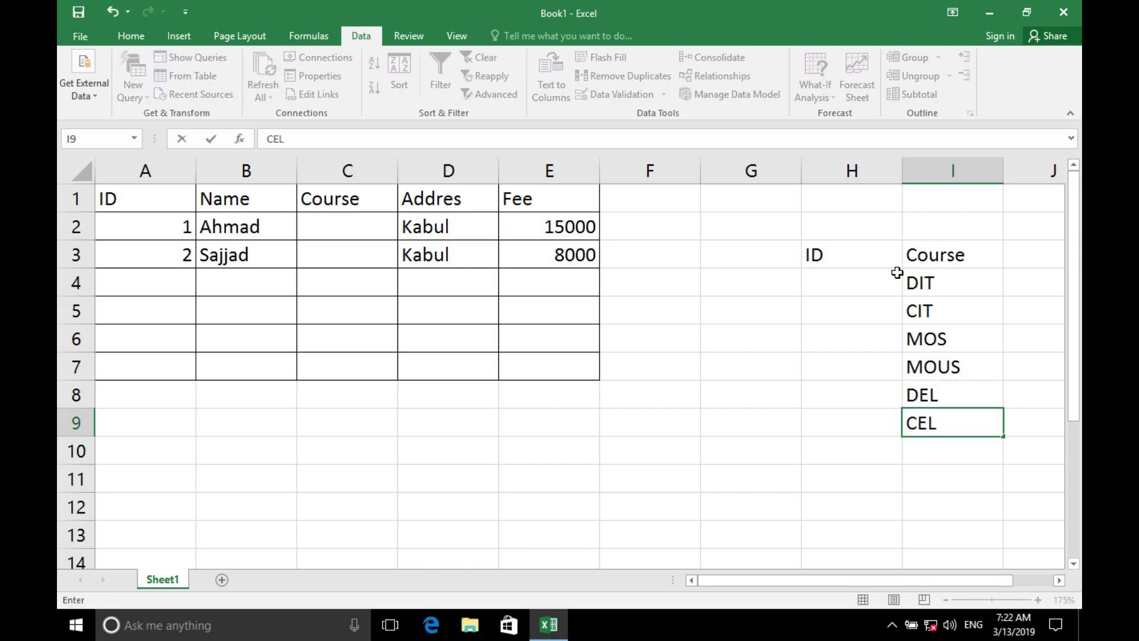
pyautogui.press('Return')
pyautogui.write('JAVA')
pyautogui.press('Up')
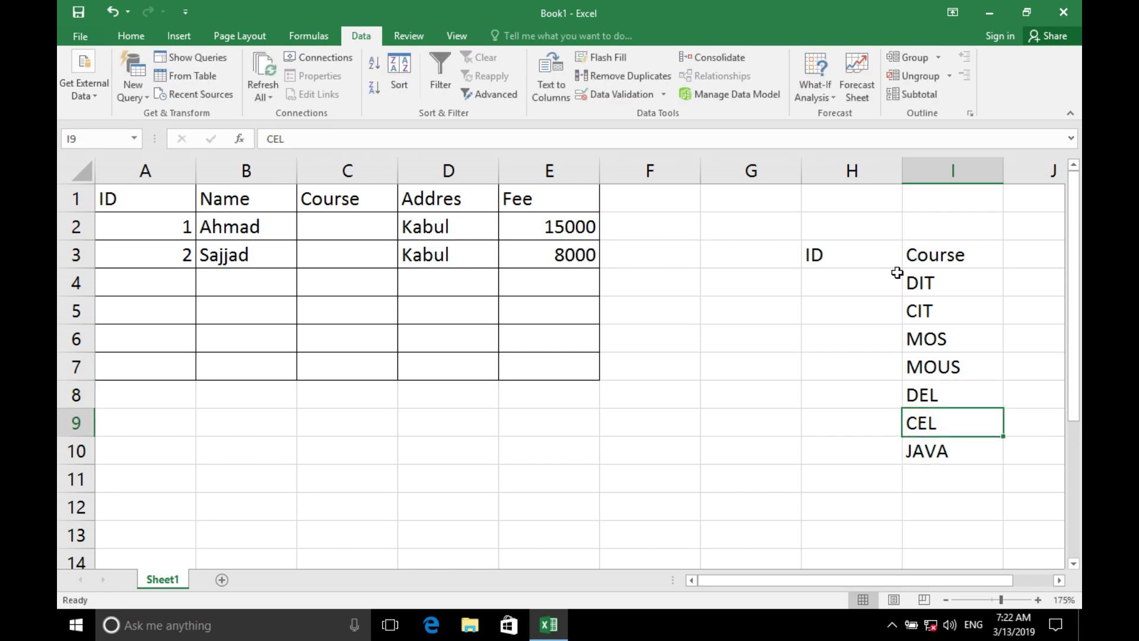
pyautogui.press('Down')
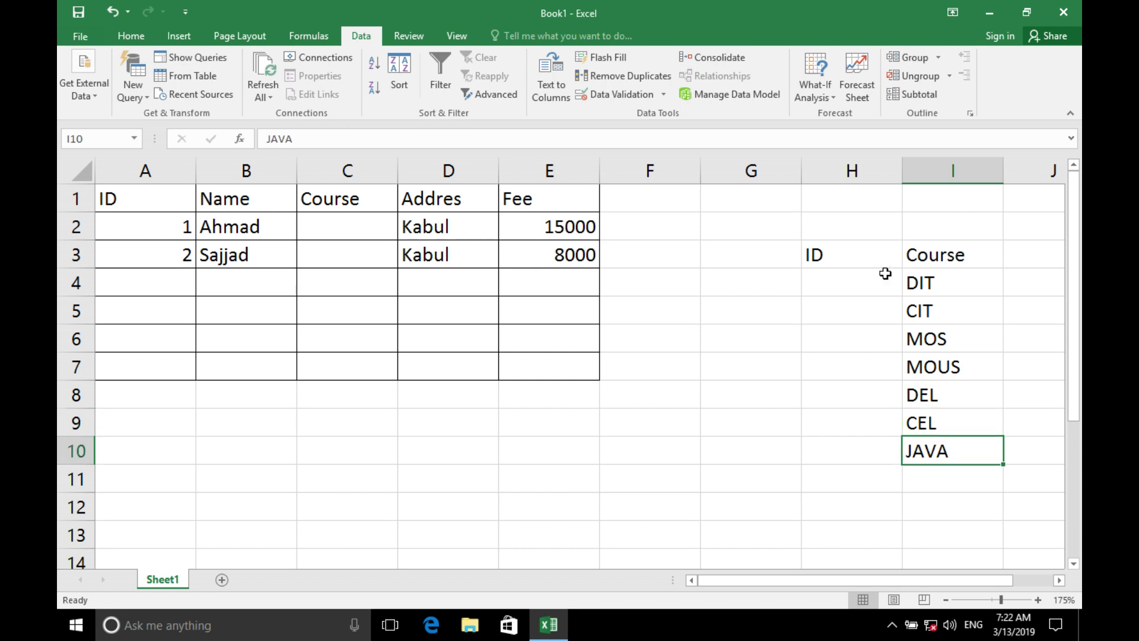
# Number the courses in the ID column as a 1, 2 fill series down the list.
pyautogui.click(875, 281)
pyautogui.write('1')
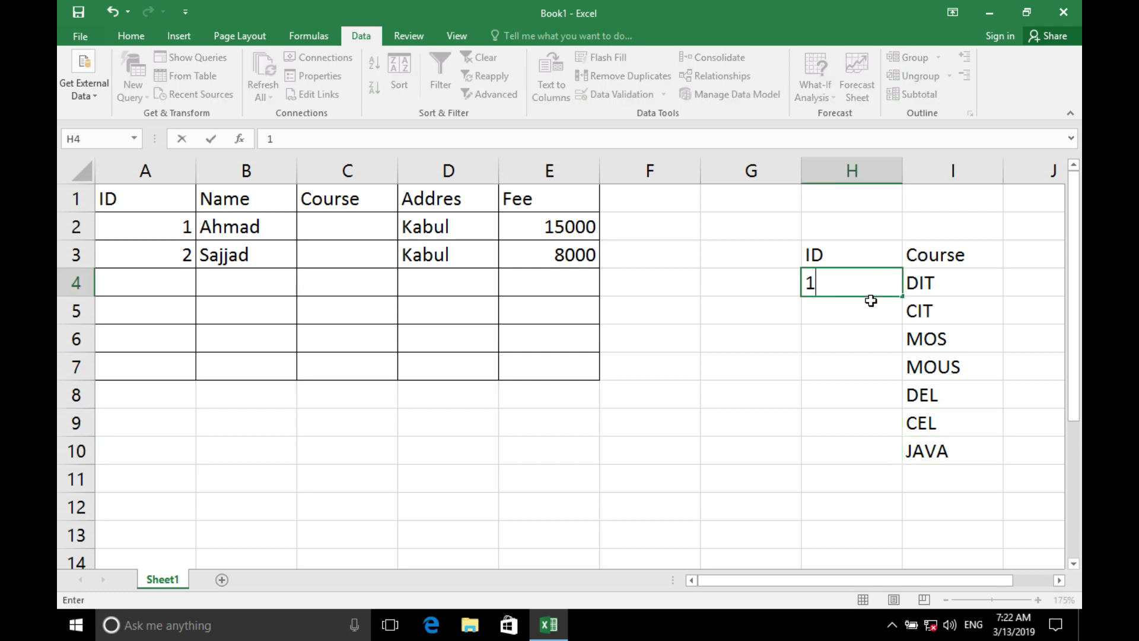
pyautogui.press('Return')
pyautogui.write('2')
pyautogui.press('Return')
pyautogui.moveTo(879, 289)
pyautogui.mouseDown()
pyautogui.moveTo(901, 361)
pyautogui.moveTo(889, 439)
pyautogui.mouseUp()
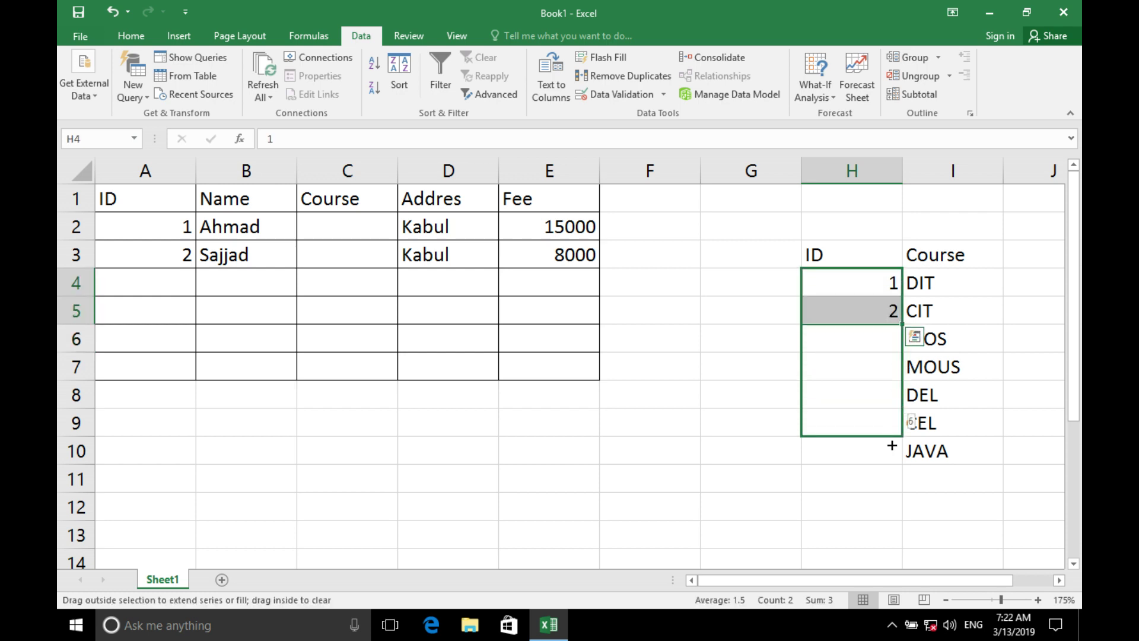
pyautogui.moveTo(852, 478); pyautogui.dragTo(813, 252)
# Delete the helper ID column so the Course list sits in H3:H10.
pyautogui.rightClick(828, 171)
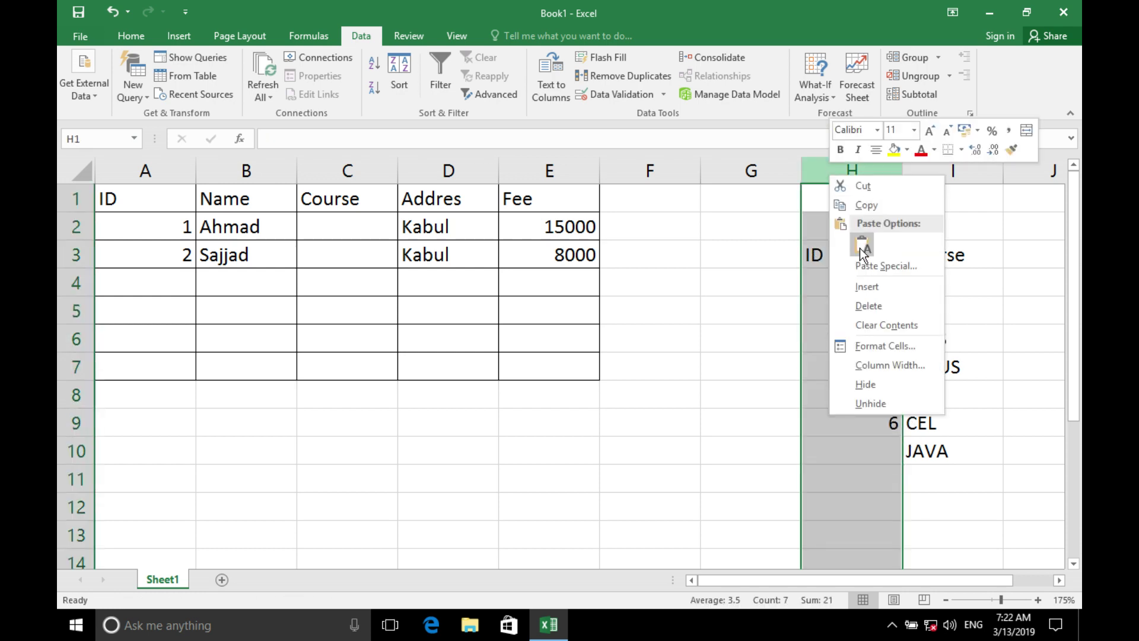
pyautogui.click(869, 306)
pyautogui.moveTo(858, 300); pyautogui.dragTo(835, 274)
pyautogui.click(834, 275)
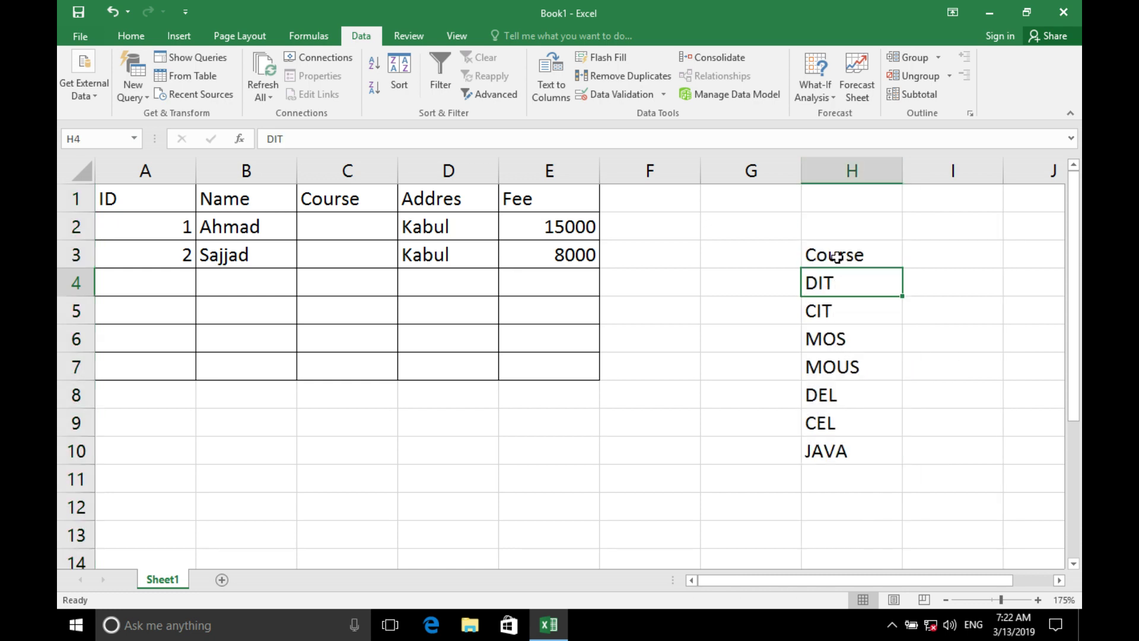
pyautogui.click(391, 226)
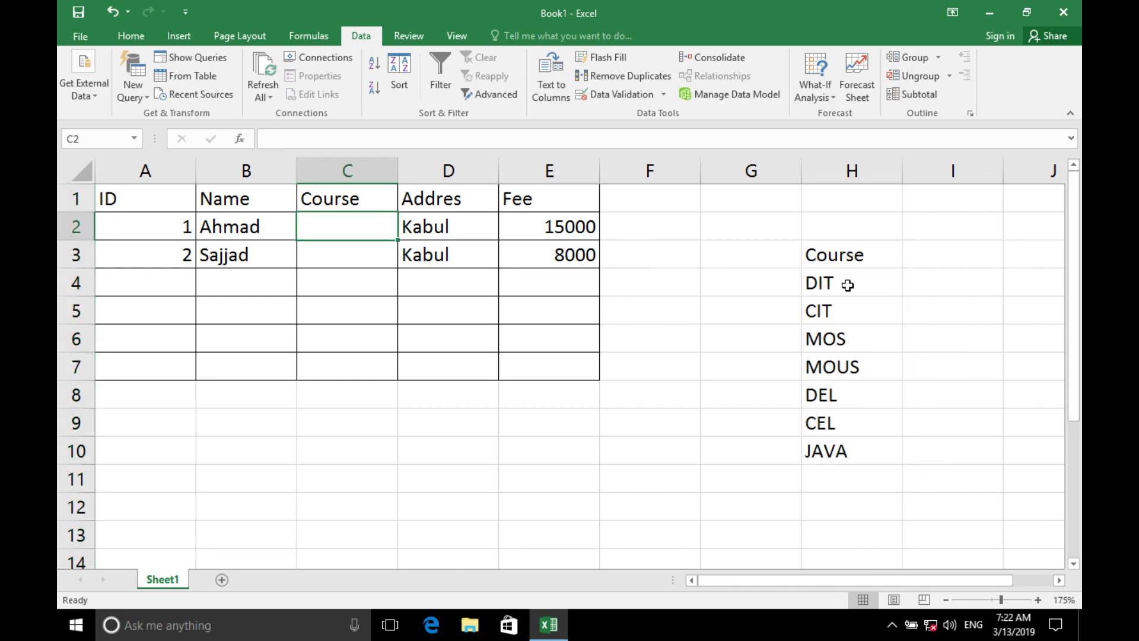
pyautogui.moveTo(844, 282)
pyautogui.mouseDown()
pyautogui.moveTo(847, 472)
pyautogui.moveTo(839, 457)
pyautogui.mouseUp()
pyautogui.click(854, 373)
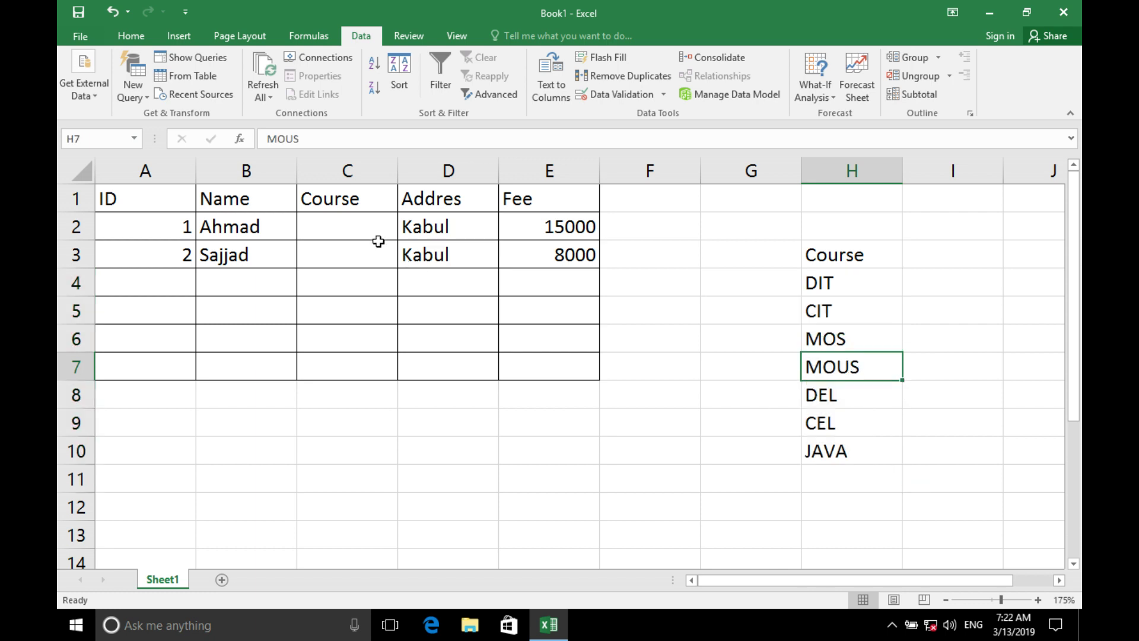
pyautogui.moveTo(356, 282); pyautogui.dragTo(362, 371)
# Give C2:C7 List validation with source $H$4:$H$56 from the course names.
pyautogui.moveTo(349, 220); pyautogui.dragTo(354, 359)
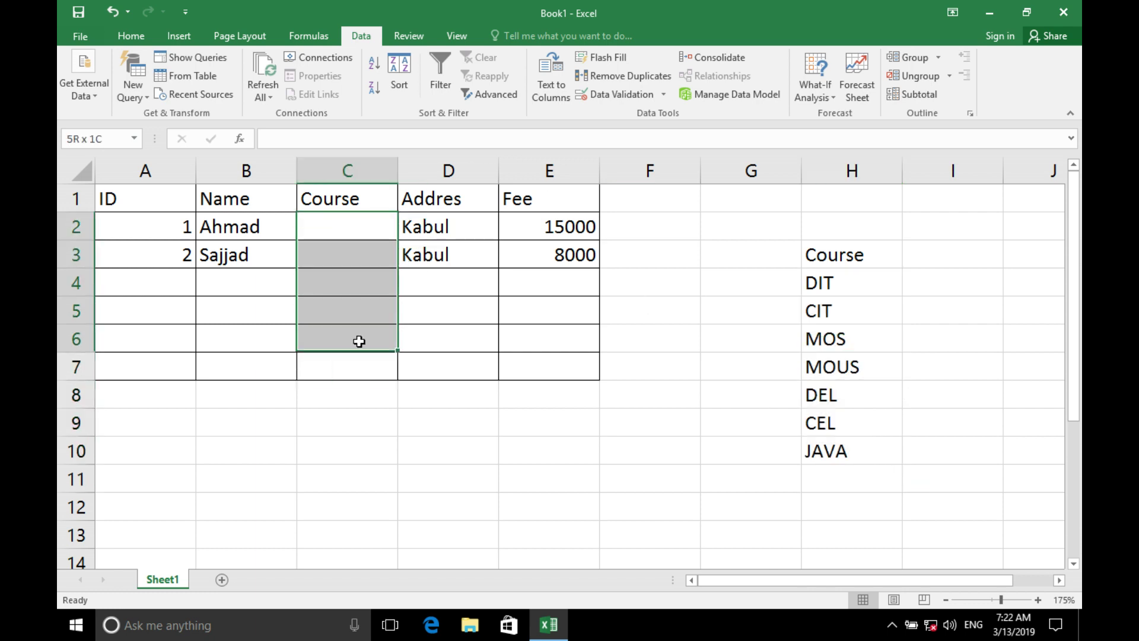
pyautogui.click(598, 90)
pyautogui.click(437, 92)
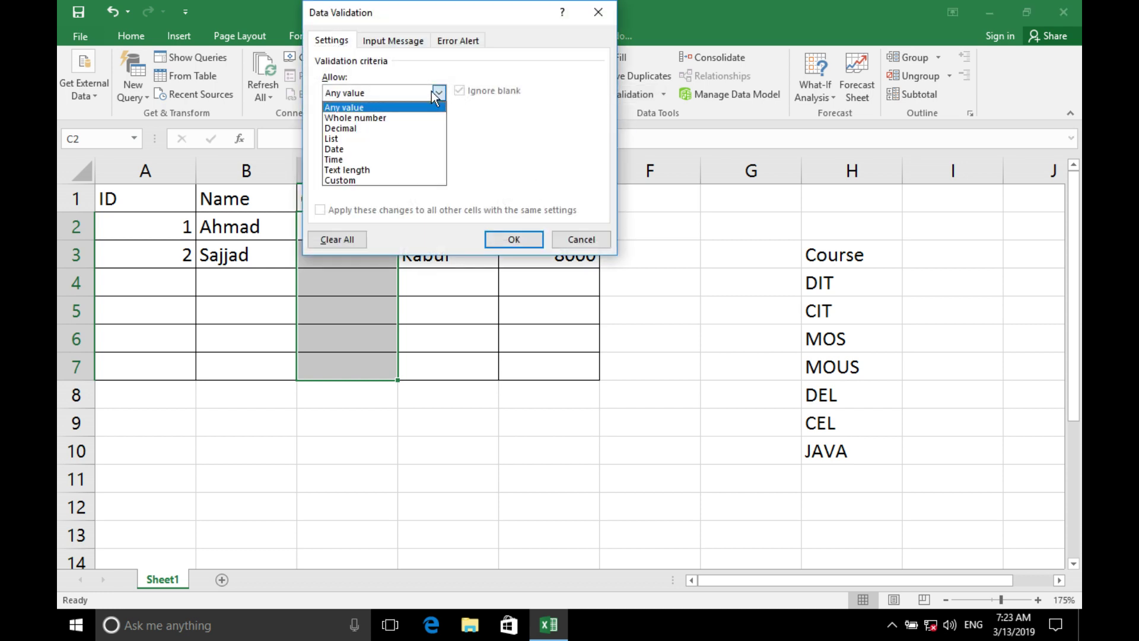
pyautogui.click(400, 138)
pyautogui.click(414, 159)
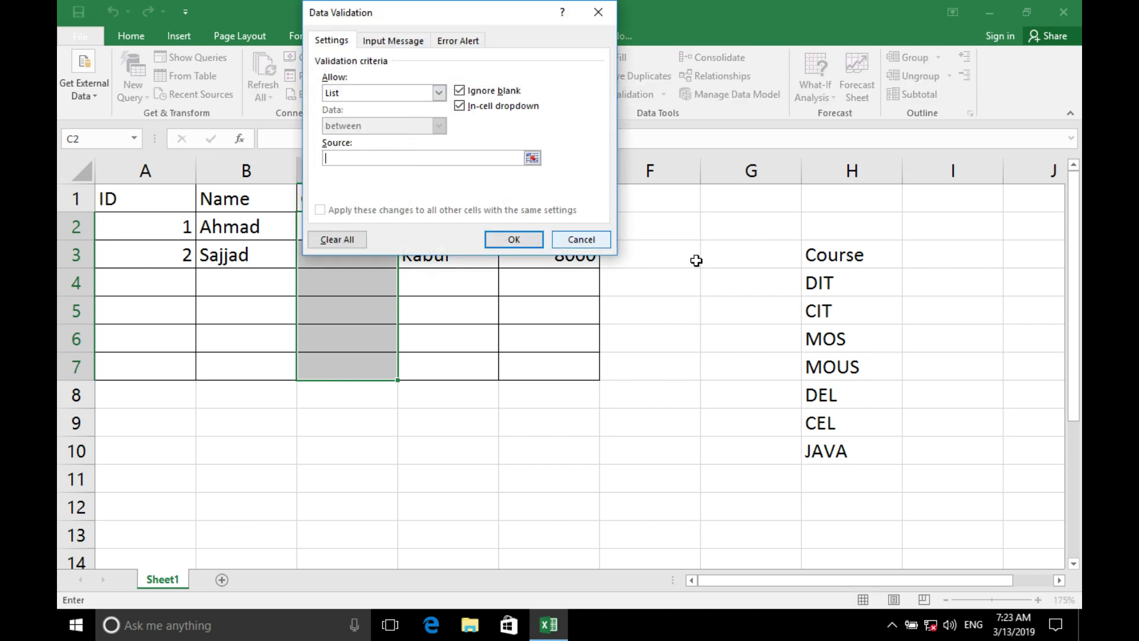
pyautogui.moveTo(808, 283)
pyautogui.mouseDown()
pyautogui.moveTo(834, 475)
pyautogui.moveTo(834, 463)
pyautogui.mouseUp()
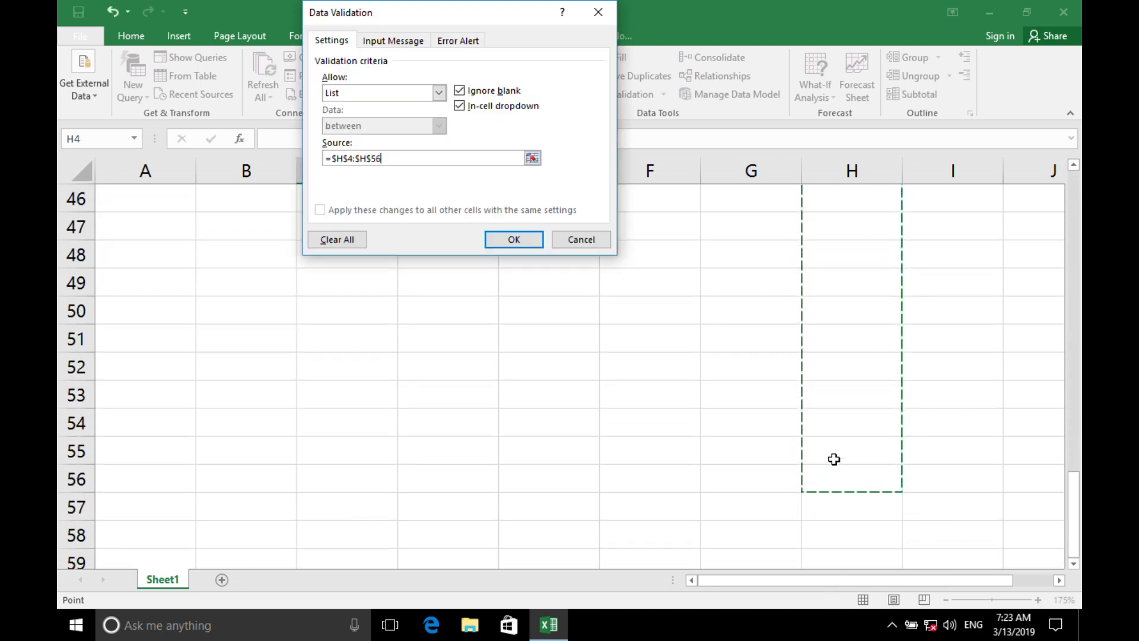
pyautogui.scroll(5, 809, 370)
pyautogui.scroll(6, 810, 370)
pyautogui.scroll(4, 822, 338)
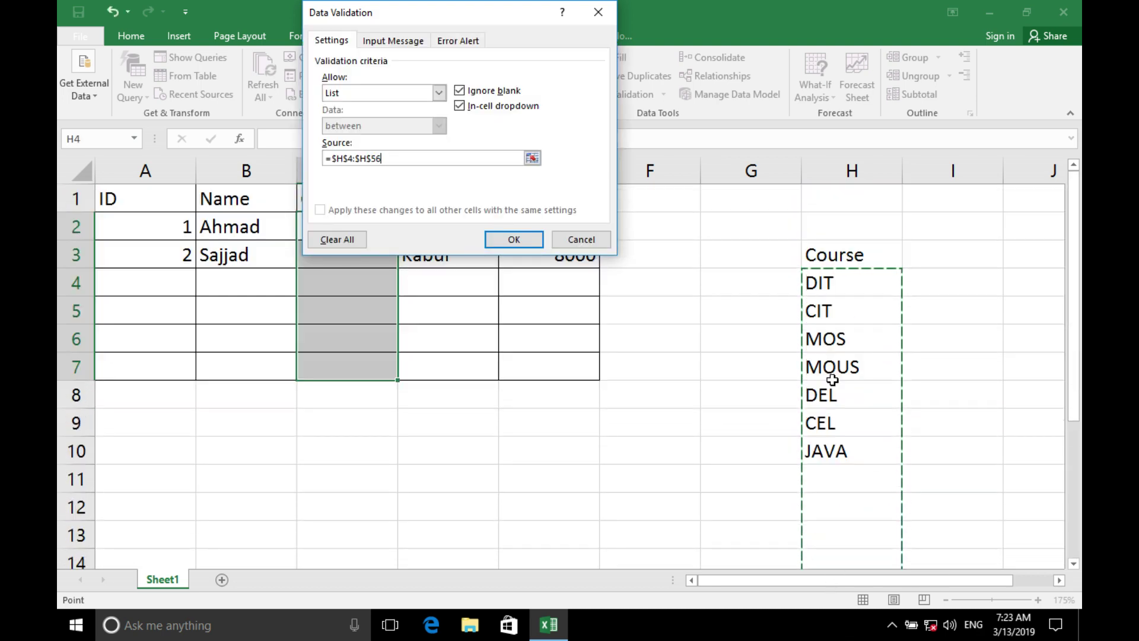
pyautogui.click(513, 240)
# Test C2's course dropdown, then select H11 for another course.
pyautogui.click(362, 237)
pyautogui.click(406, 233)
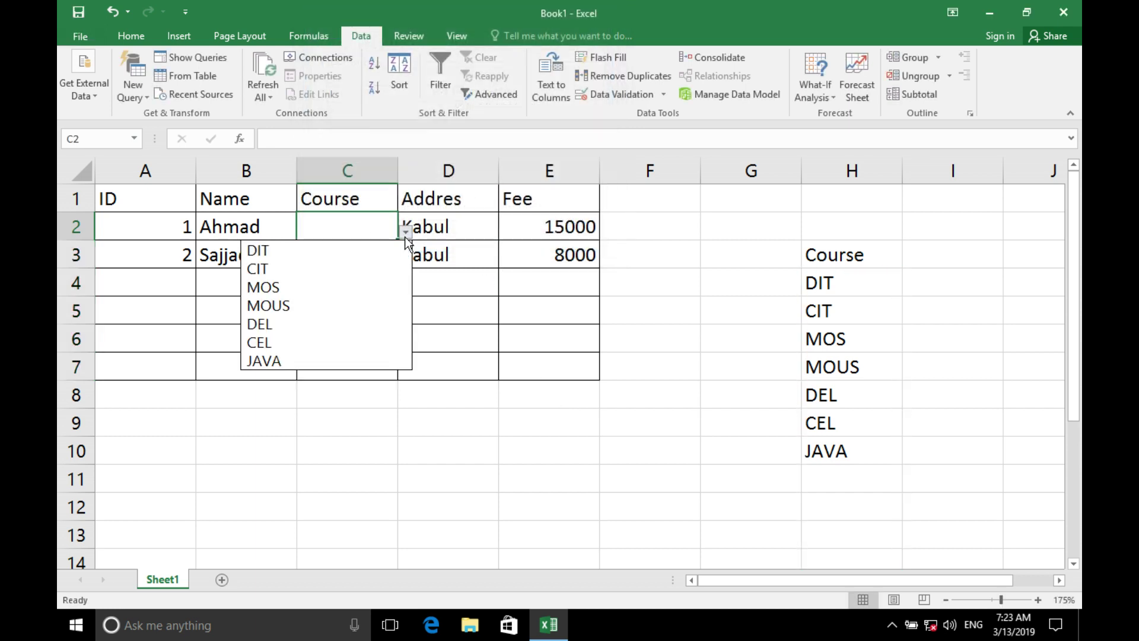
pyautogui.click(406, 236)
pyautogui.click(818, 469)
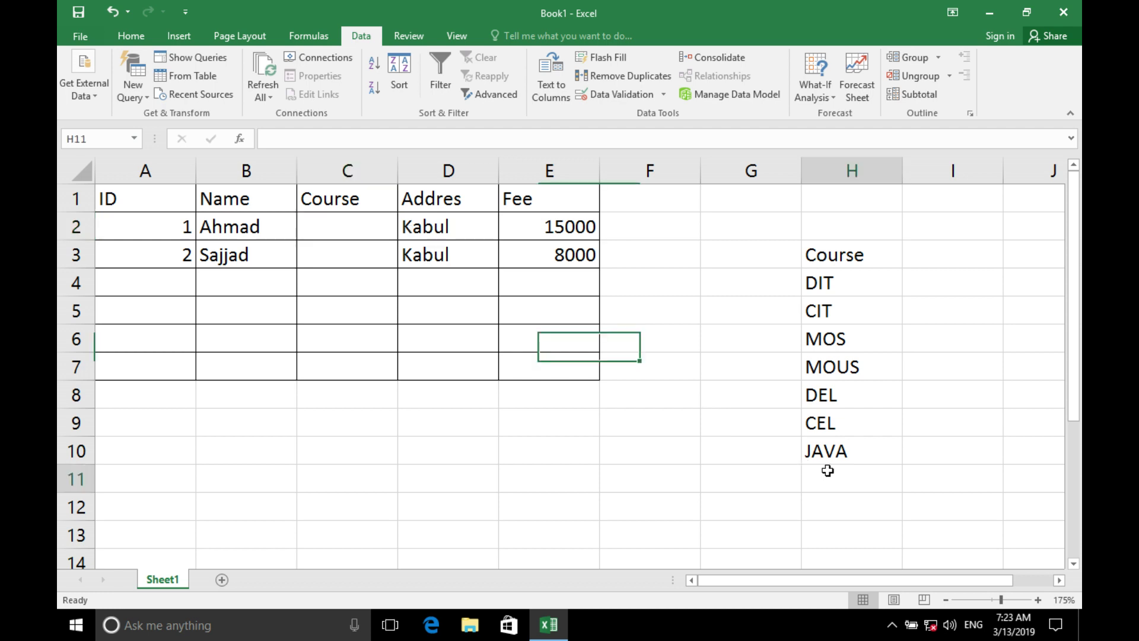
# Add C++ to the course list in H11 and check it appears in C2's dropdown.
pyautogui.write('C')
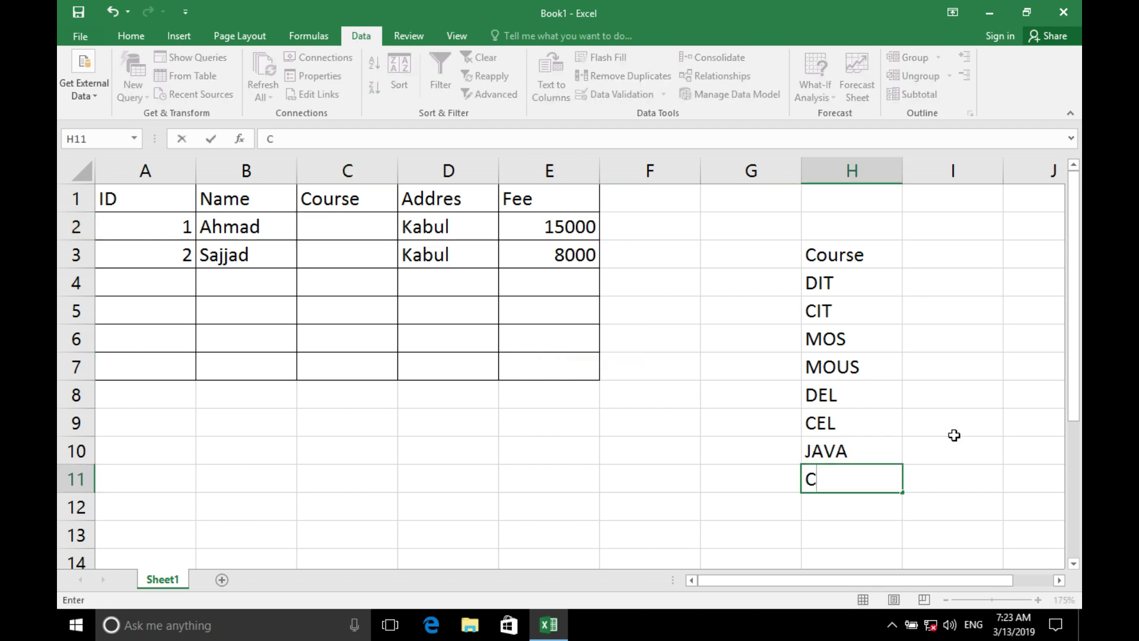
pyautogui.write('++')
pyautogui.press('Return')
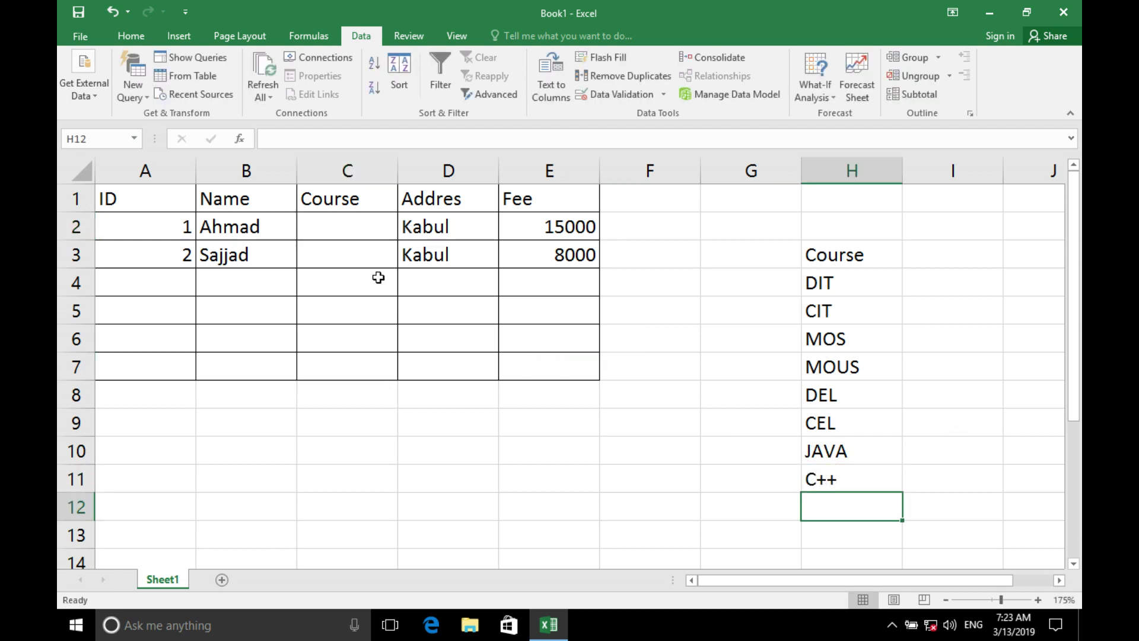
pyautogui.click(362, 237)
pyautogui.click(405, 232)
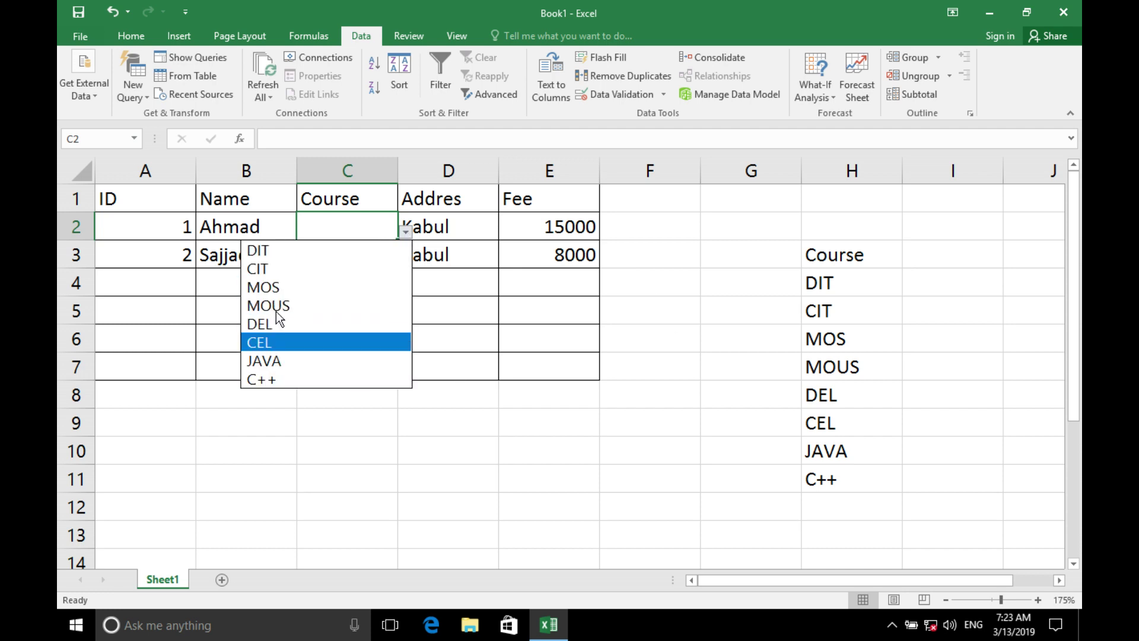
pyautogui.click(626, 458)
# Review C2's Data Validation settings without changes, then add a new blank Sheet2.
pyautogui.click(623, 94)
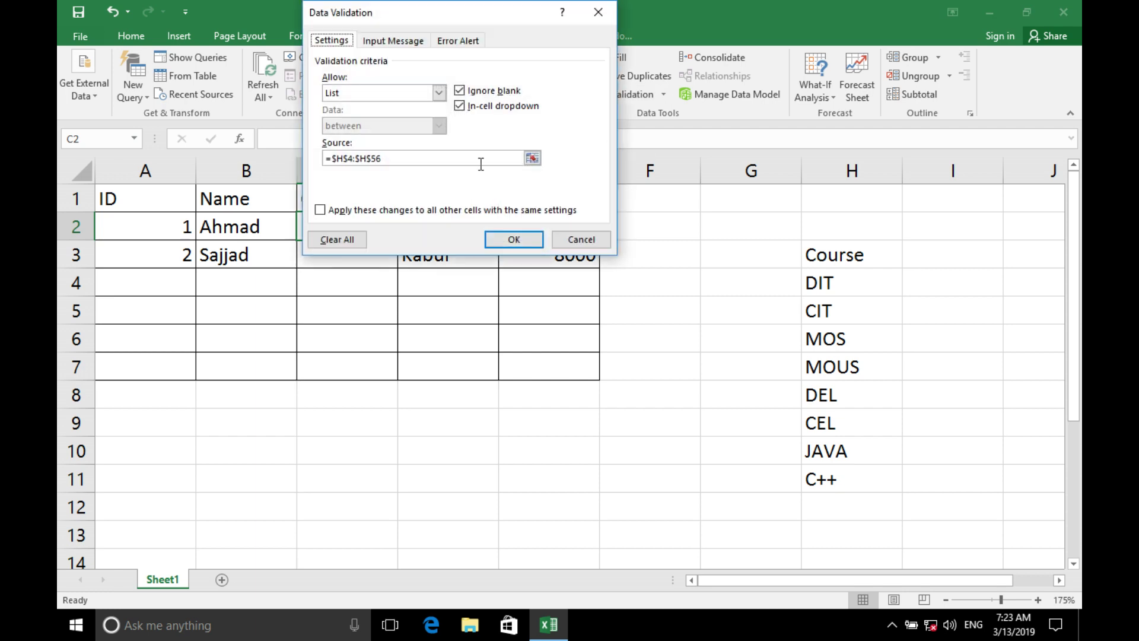
pyautogui.click(438, 92)
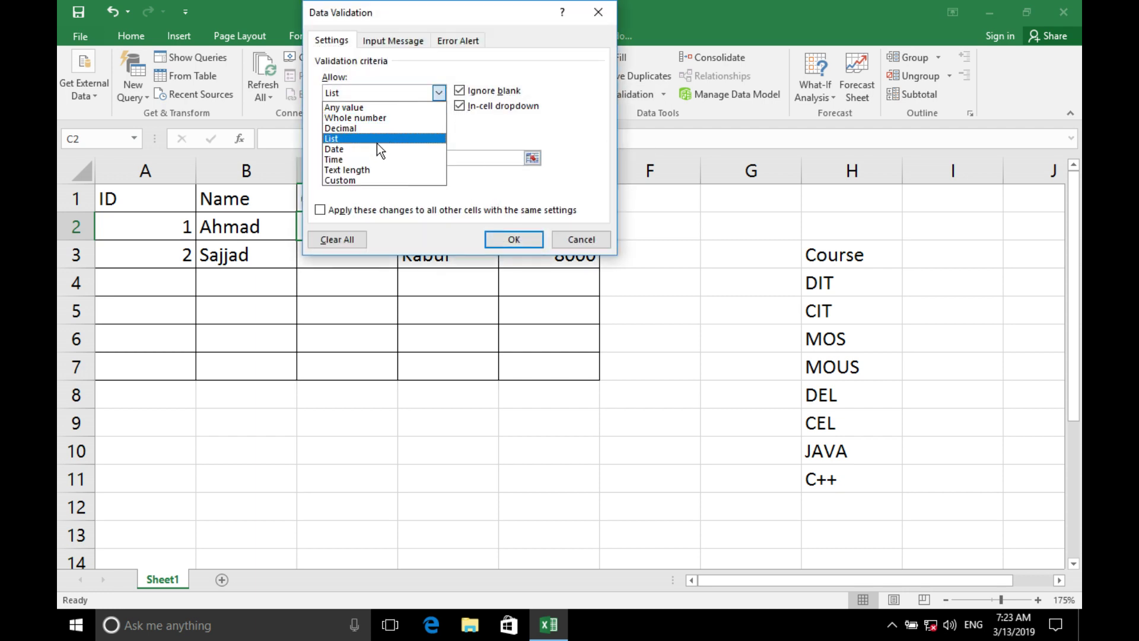
pyautogui.press('Escape')
pyautogui.press('Escape')
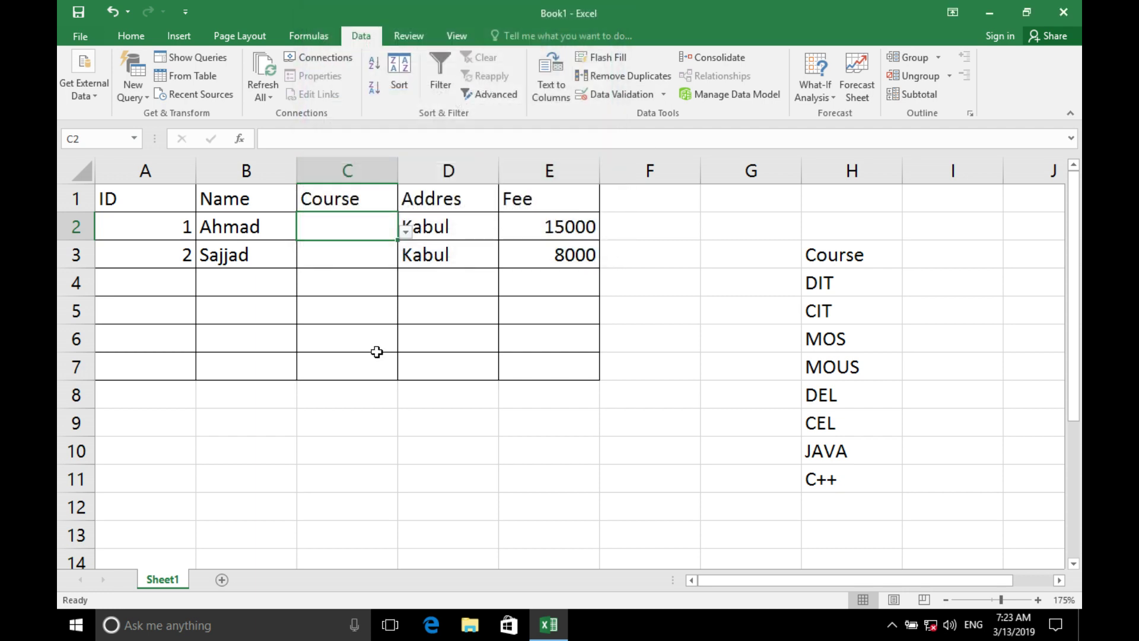
pyautogui.moveTo(376, 350); pyautogui.dragTo(356, 368)
pyautogui.click(222, 580)
pyautogui.keyDown('ctrl'); pyautogui.scroll(6, 240, 356); pyautogui.keyUp('ctrl')
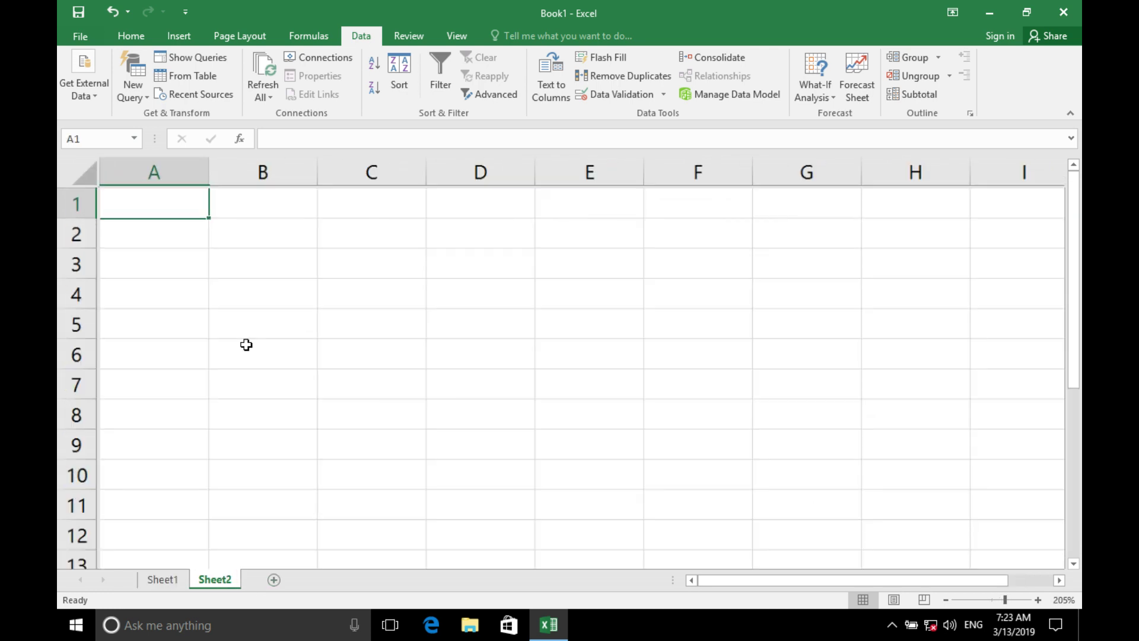
pyautogui.keyDown('ctrl'); pyautogui.scroll(3, 251, 340); pyautogui.keyUp('ctrl')
pyautogui.click(248, 315)
pyautogui.click(187, 250)
pyautogui.click(234, 217)
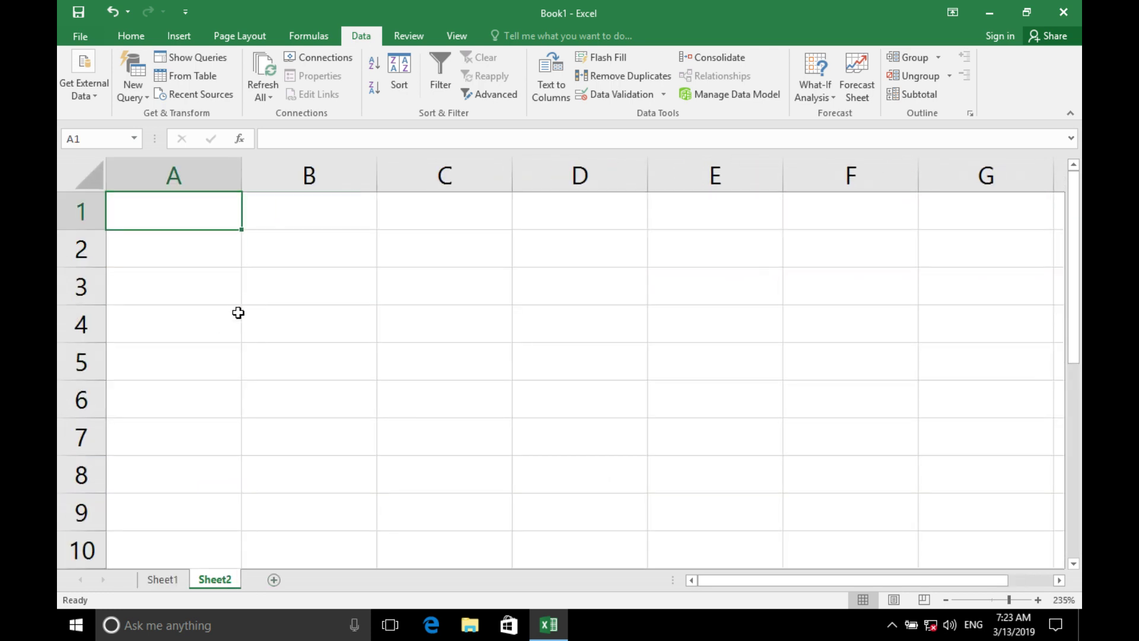
pyautogui.keyDown('ctrl'); pyautogui.scroll(1, 233, 313); pyautogui.keyUp('ctrl')
pyautogui.keyDown('ctrl'); pyautogui.scroll(1, 249, 319); pyautogui.keyUp('ctrl')
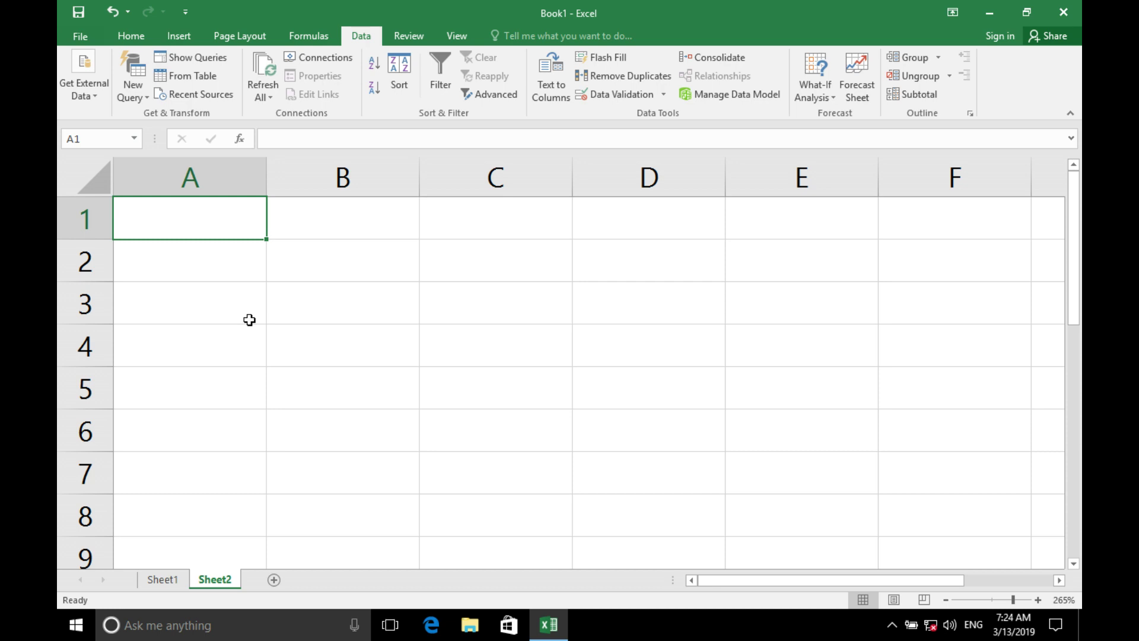
# Type the headers ID, Name, Course and DOA across row 1.
pyautogui.write('ID')
pyautogui.press('Tab')
pyautogui.write('Name')
pyautogui.press('Tab')
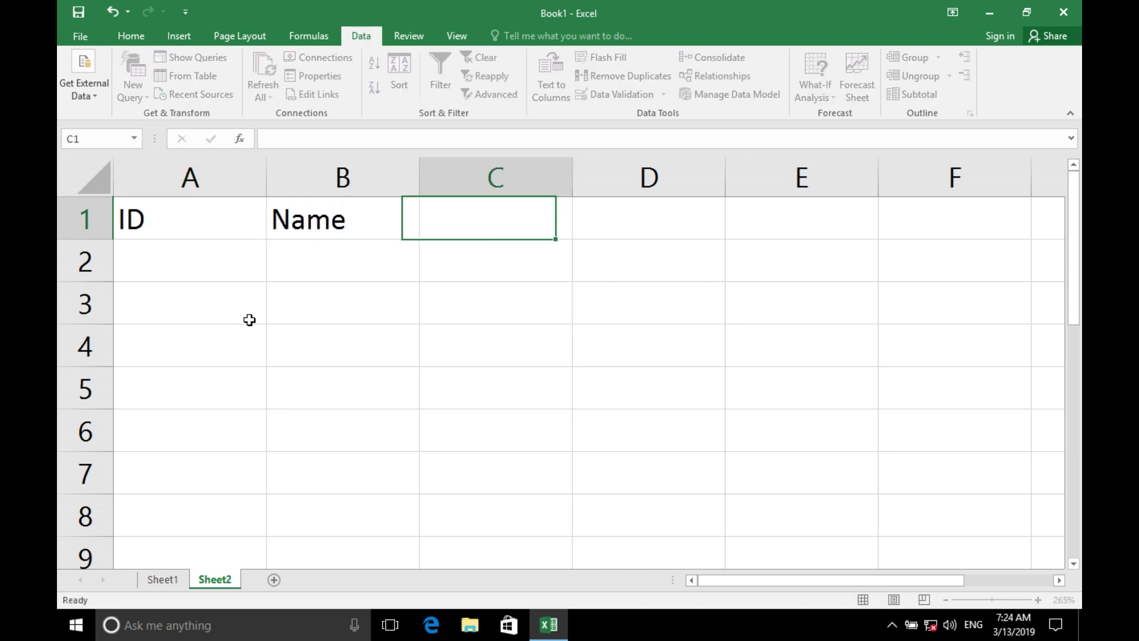
pyautogui.write('Course')
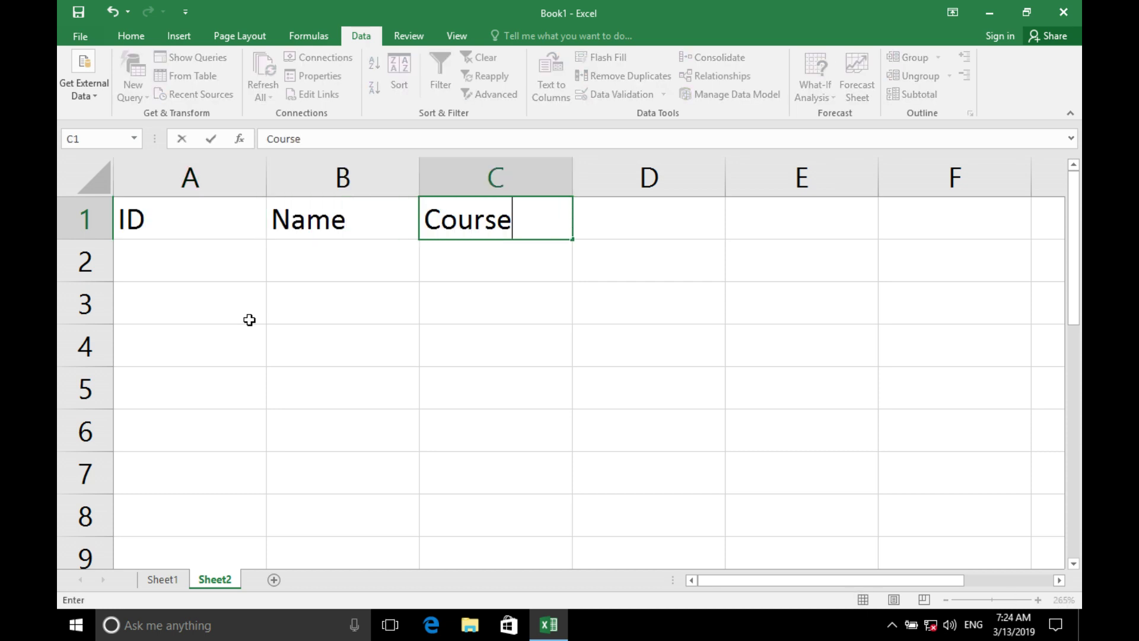
pyautogui.press('Tab')
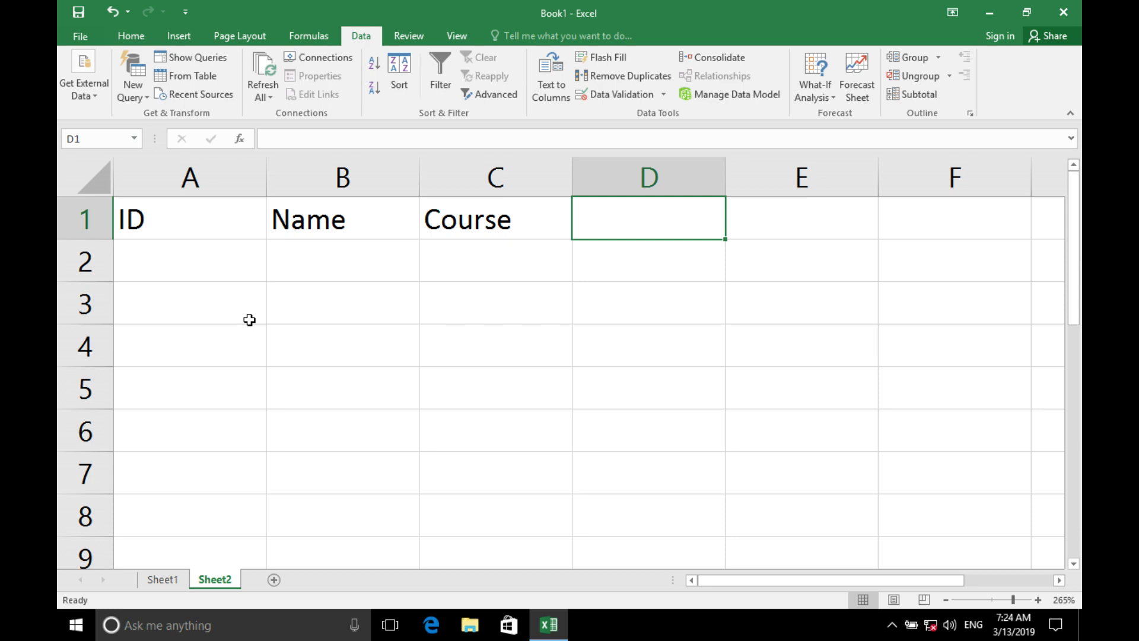
pyautogui.write('DOA')
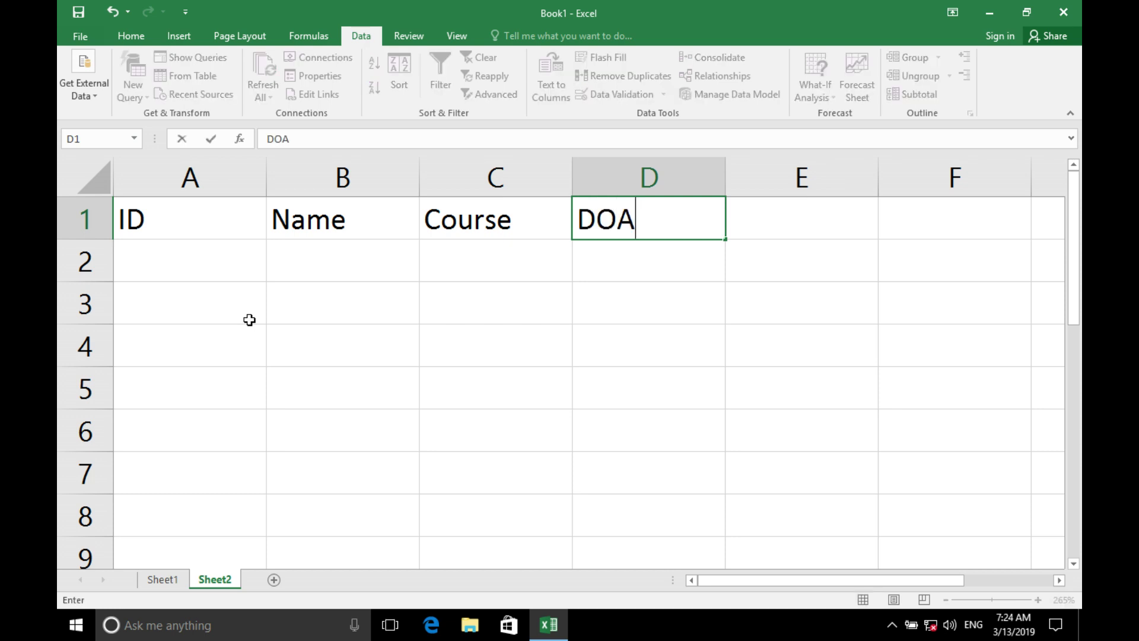
pyautogui.press('Down')
pyautogui.press('Down')
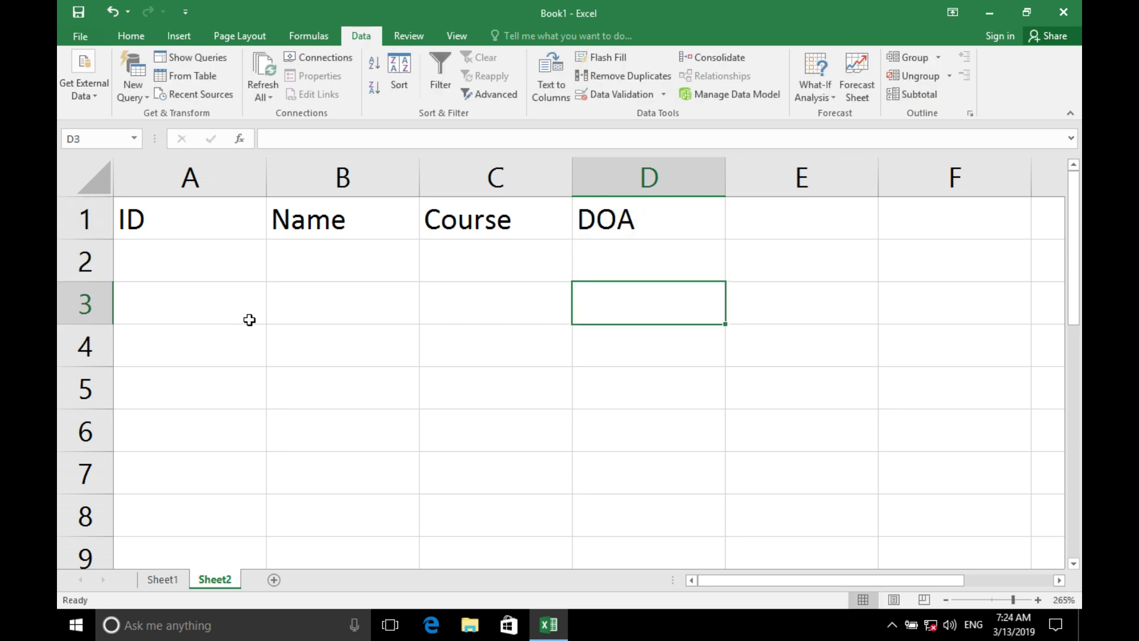
# Insert a new column B headed DOA and clear the duplicate DOA from E1.
pyautogui.moveTo(254, 218); pyautogui.dragTo(620, 409)
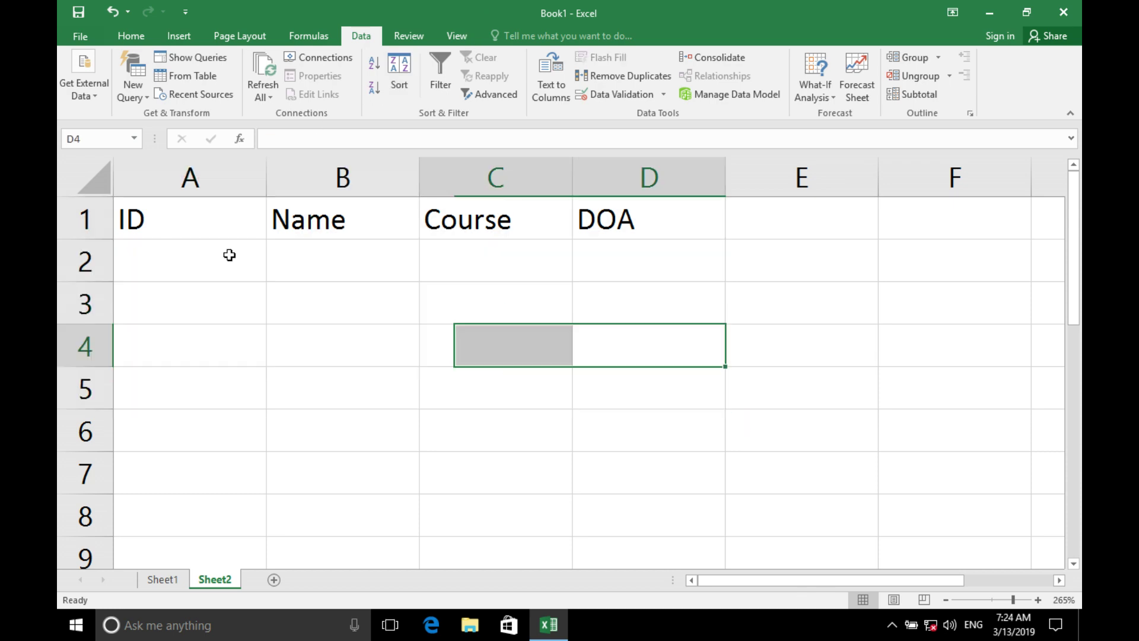
pyautogui.rightClick(290, 178)
pyautogui.click(338, 289)
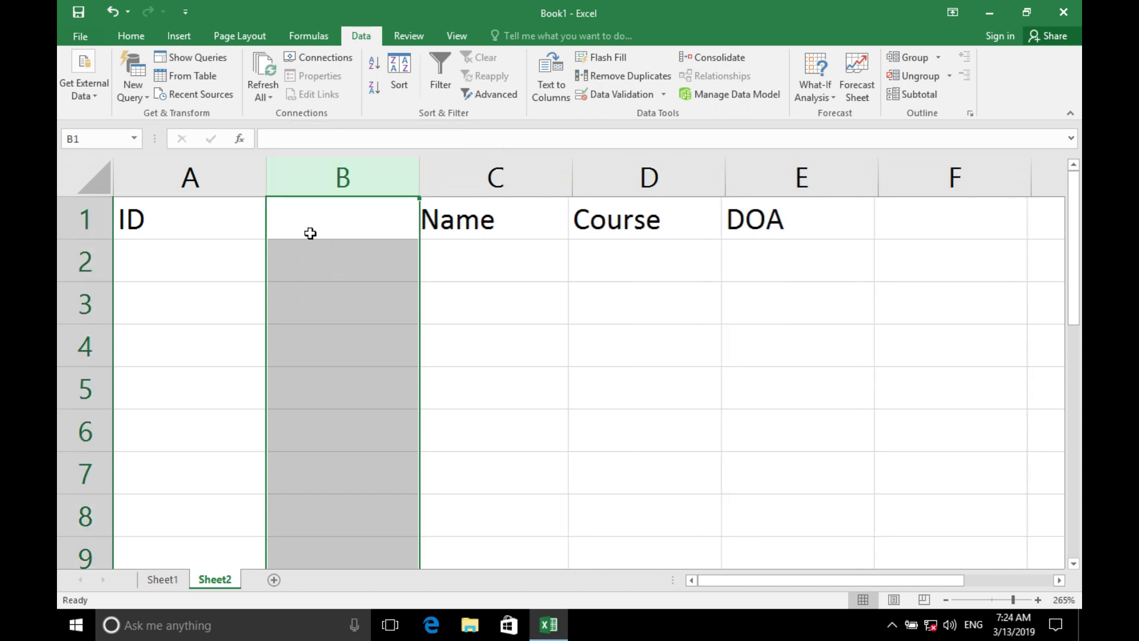
pyautogui.click(356, 217)
pyautogui.write('DOA')
pyautogui.press('Return')
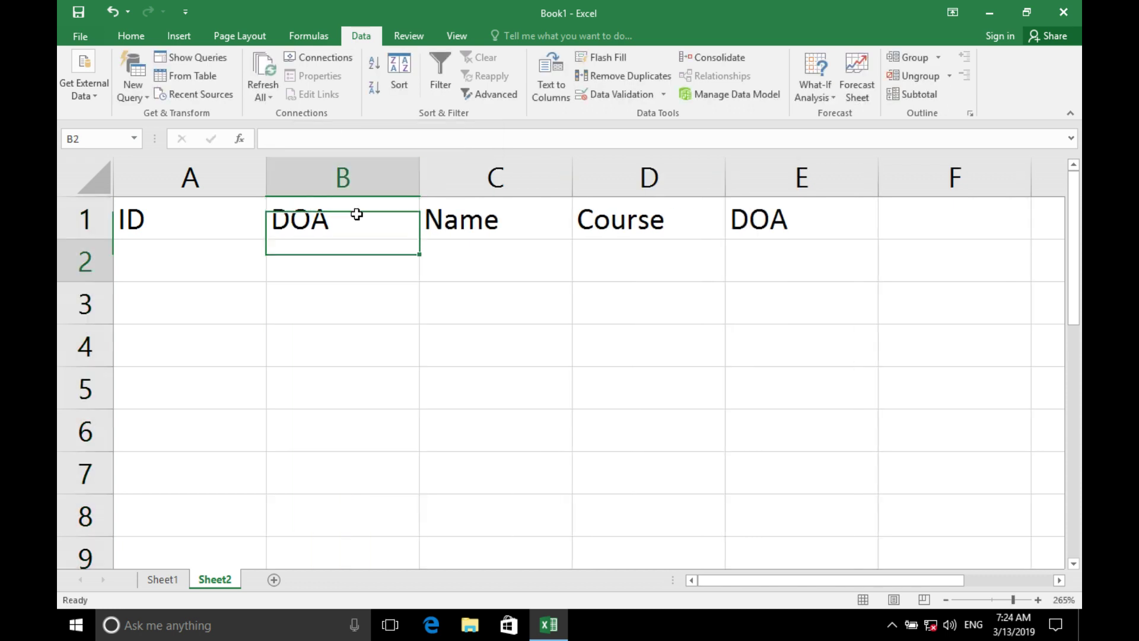
pyautogui.click(756, 181)
pyautogui.press('Delete')
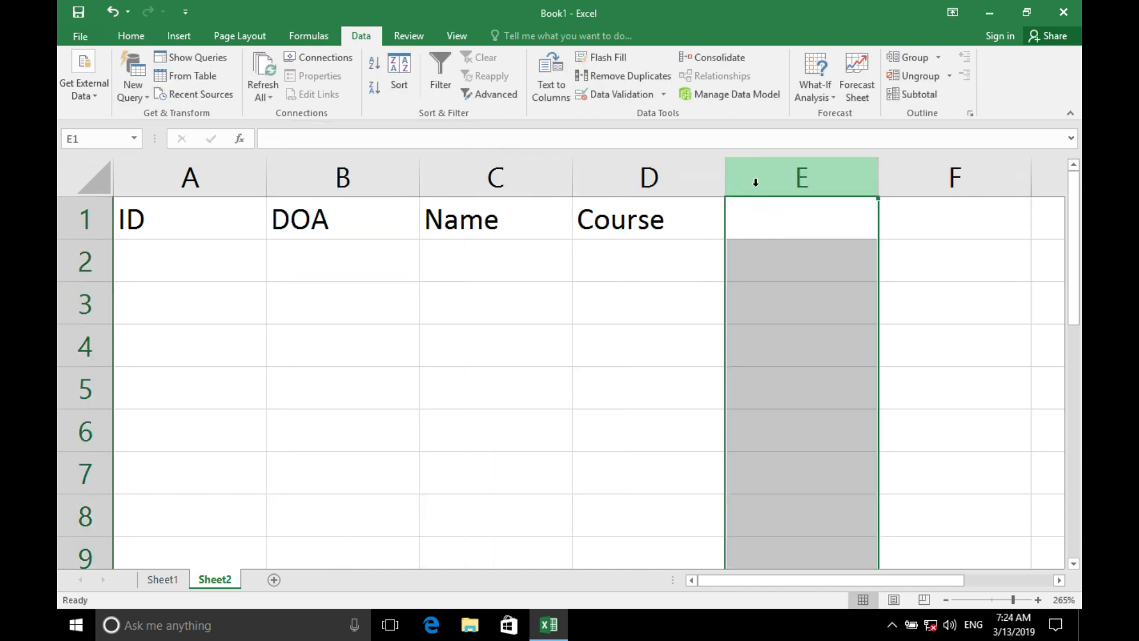
pyautogui.click(686, 292)
# Apply All Borders to A1:D6 and centre the header row A1:D1.
pyautogui.moveTo(233, 219)
pyautogui.mouseDown()
pyautogui.moveTo(356, 222)
pyautogui.moveTo(613, 445)
pyautogui.mouseUp()
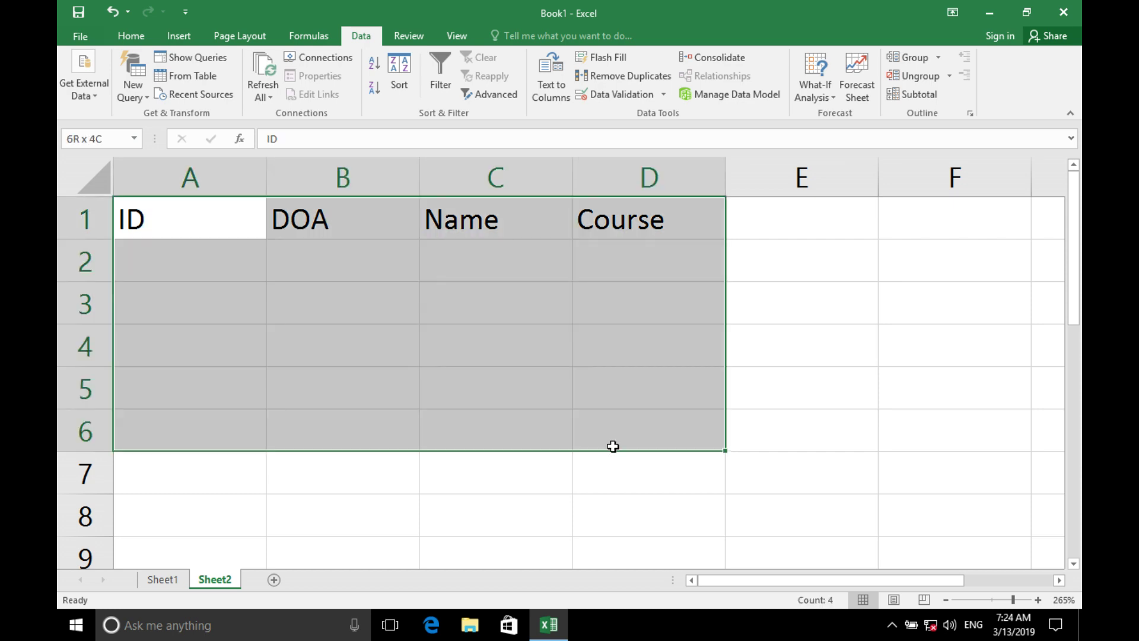
pyautogui.click(147, 39)
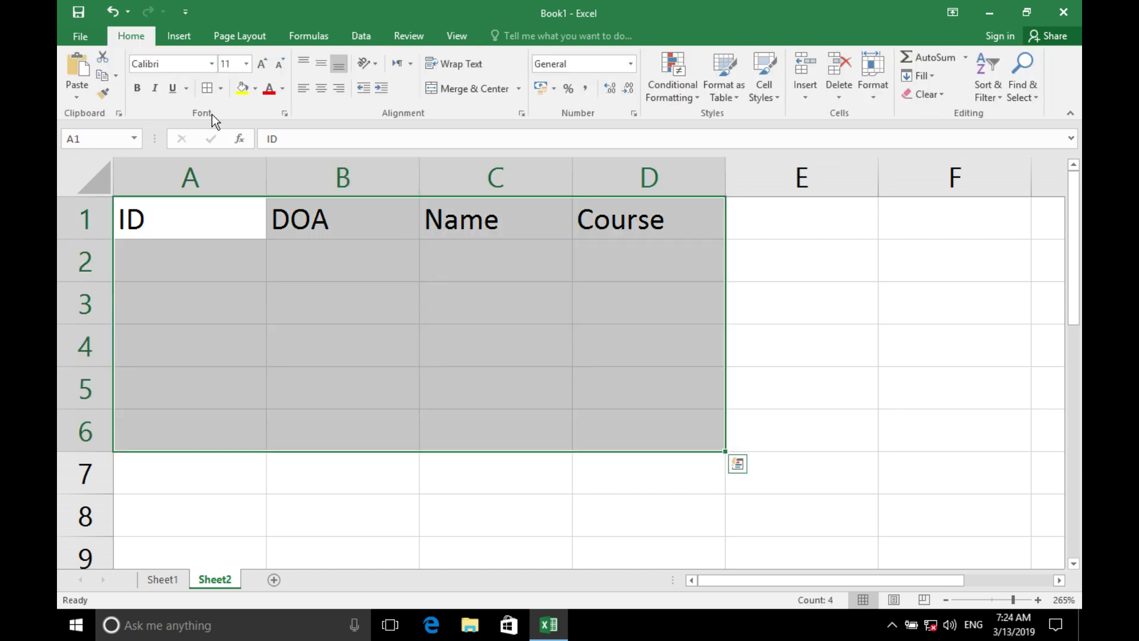
pyautogui.click(208, 88)
pyautogui.moveTo(237, 226); pyautogui.dragTo(657, 223)
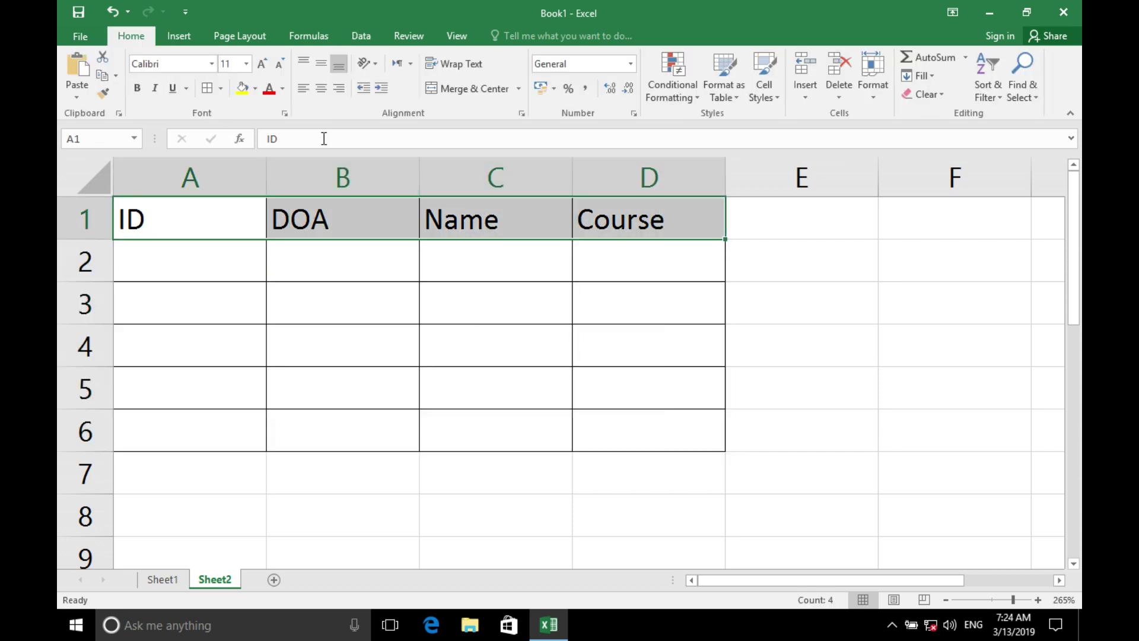
pyautogui.click(329, 92)
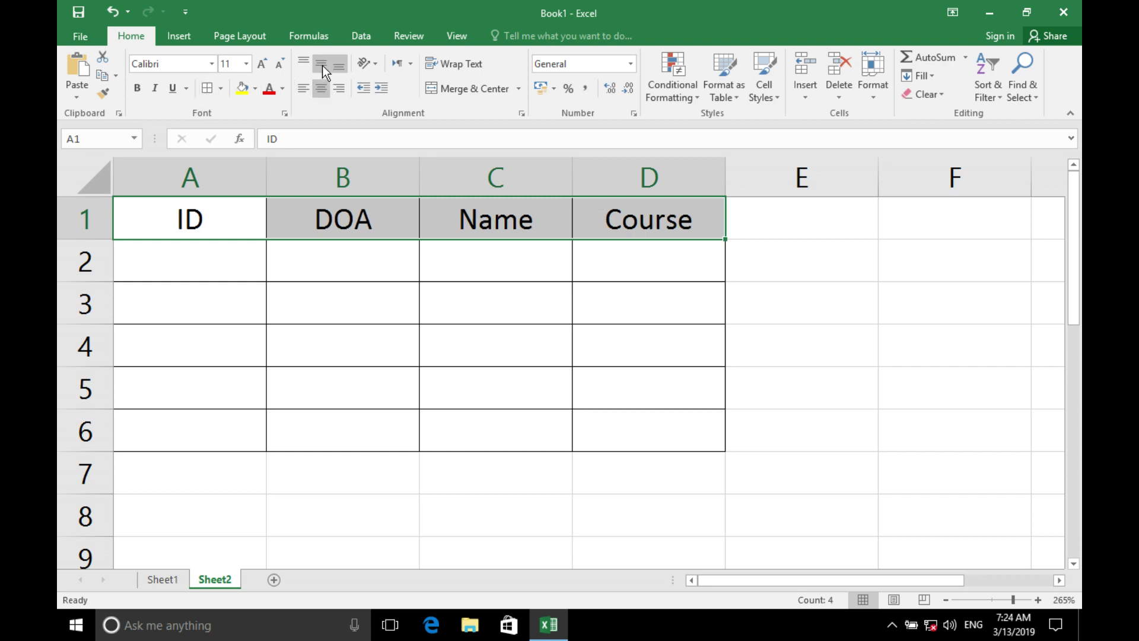
pyautogui.click(334, 251)
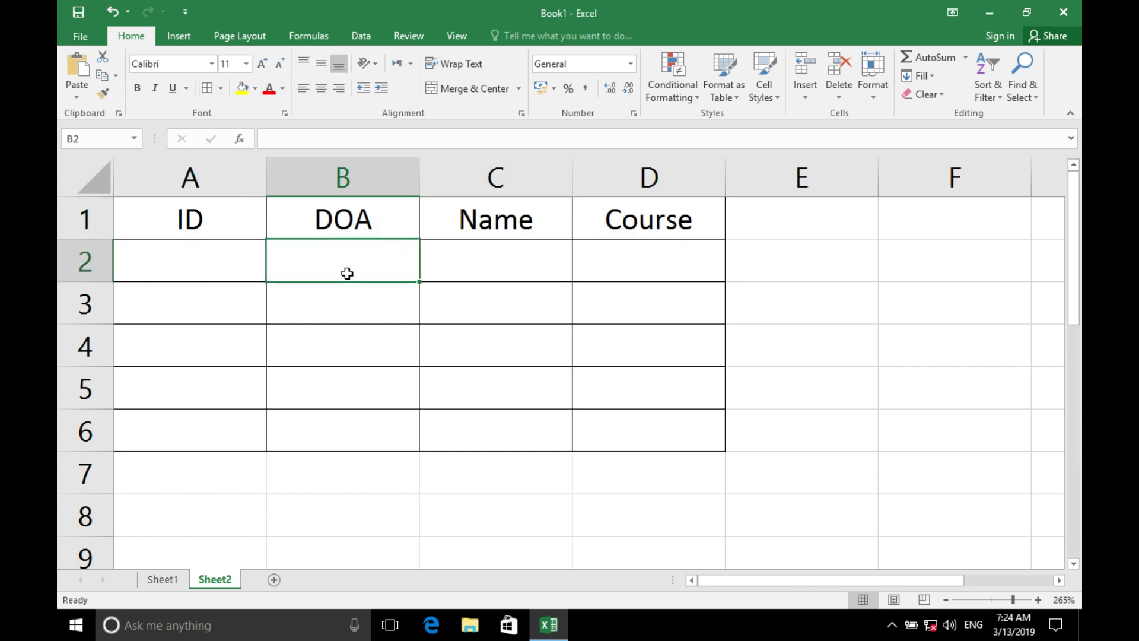
pyautogui.moveTo(346, 270); pyautogui.dragTo(375, 439)
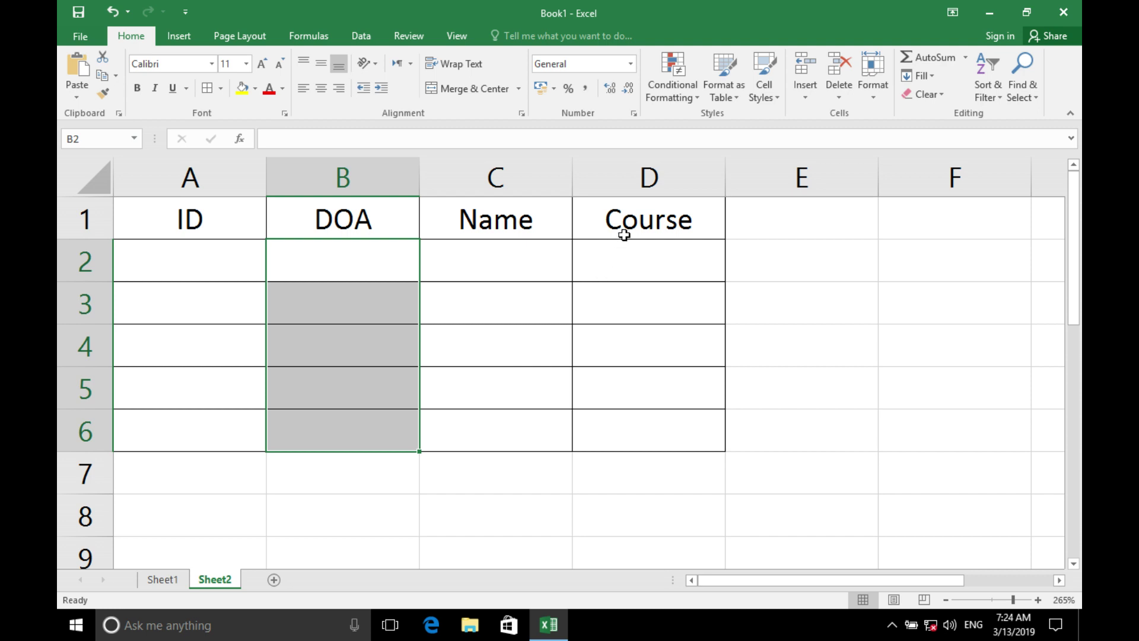
# Set Date validation on B2:B6 allowing dates between 1/1/2019 and 3/15/2019.
pyautogui.click(363, 35)
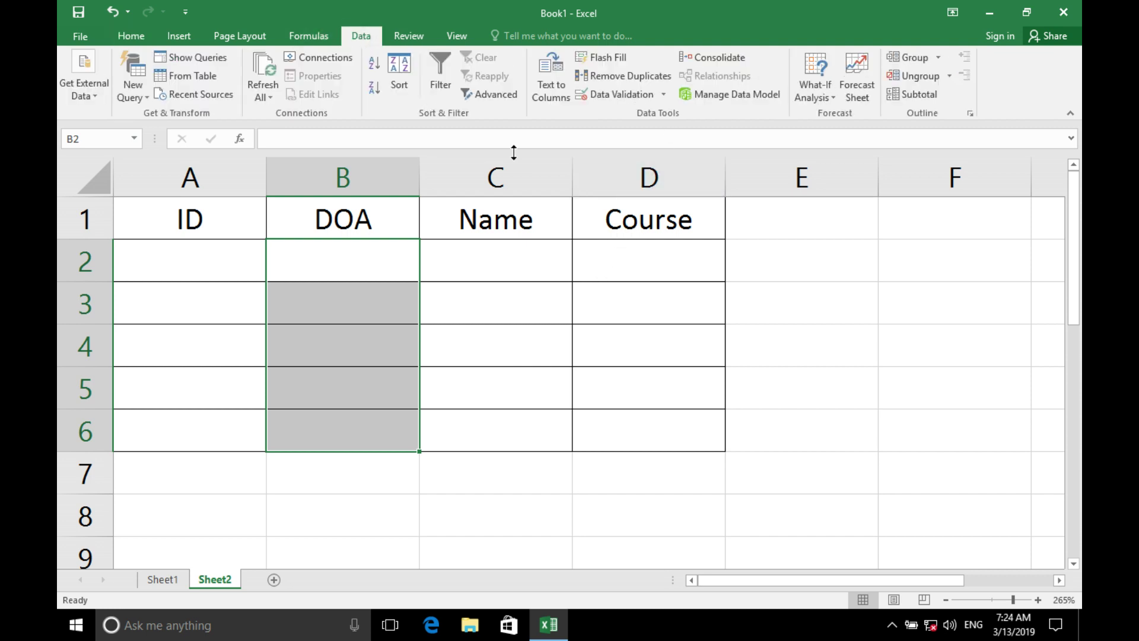
pyautogui.click(598, 92)
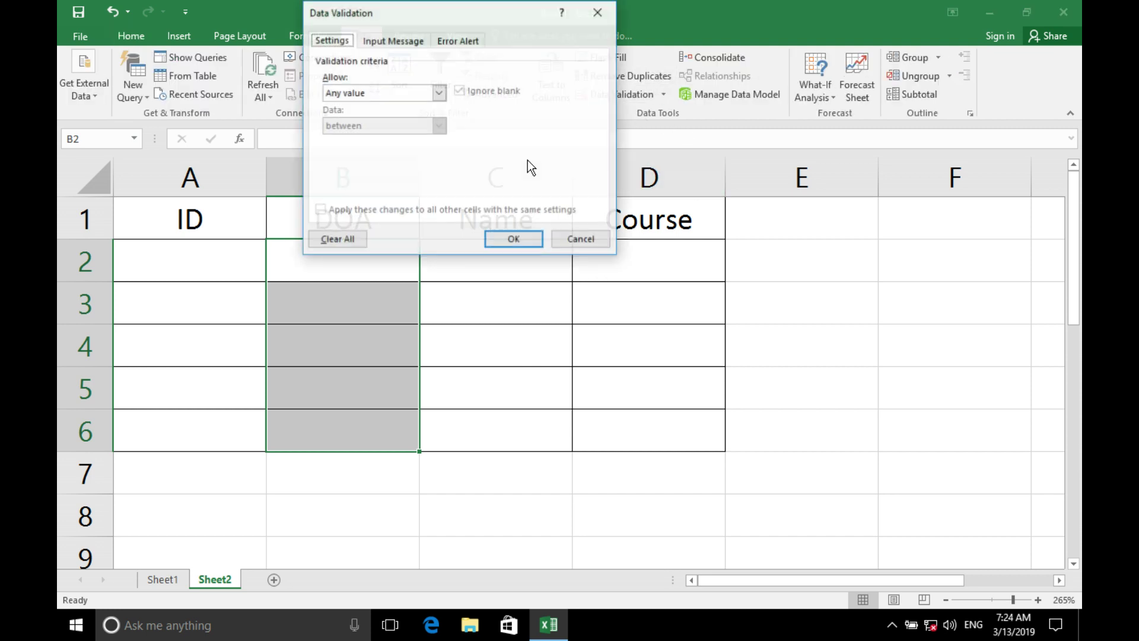
pyautogui.click(386, 93)
pyautogui.click(366, 152)
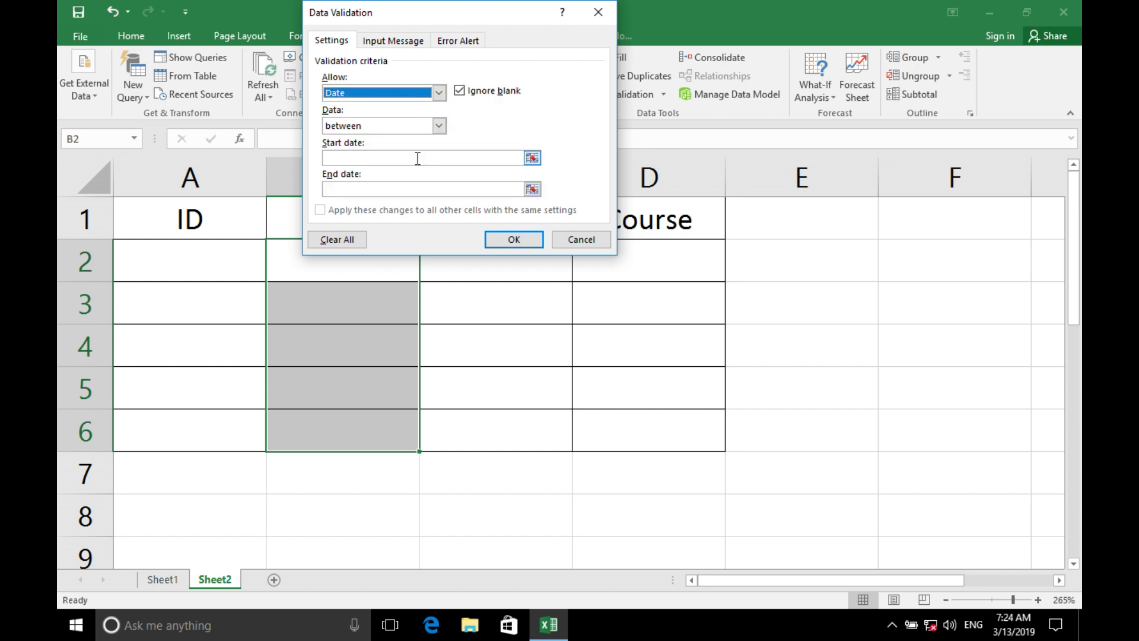
pyautogui.click(380, 158)
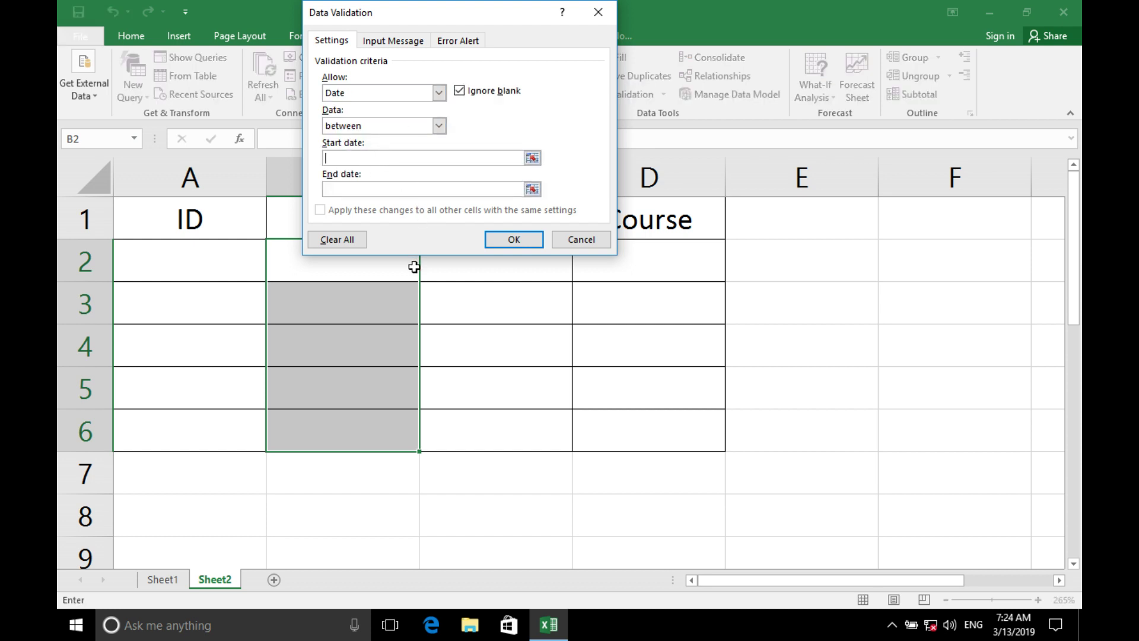
pyautogui.write('1/20')
pyautogui.write('19')
pyautogui.click(382, 190)
pyautogui.write('3')
pyautogui.write('/15')
pyautogui.write('/2015')
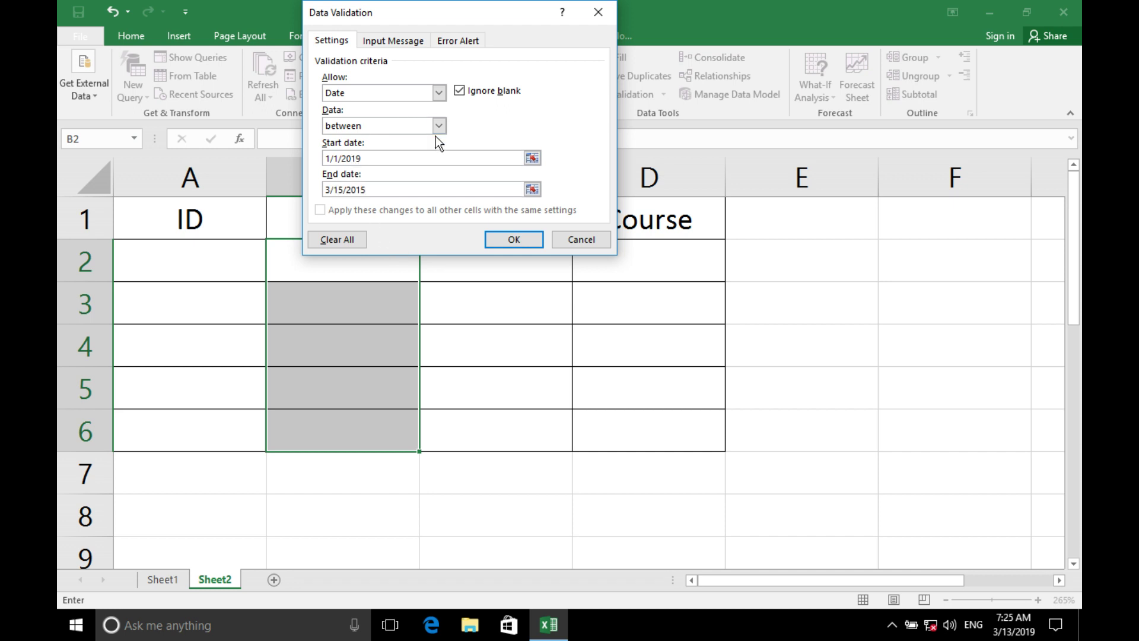
pyautogui.write('9')
pyautogui.click(510, 246)
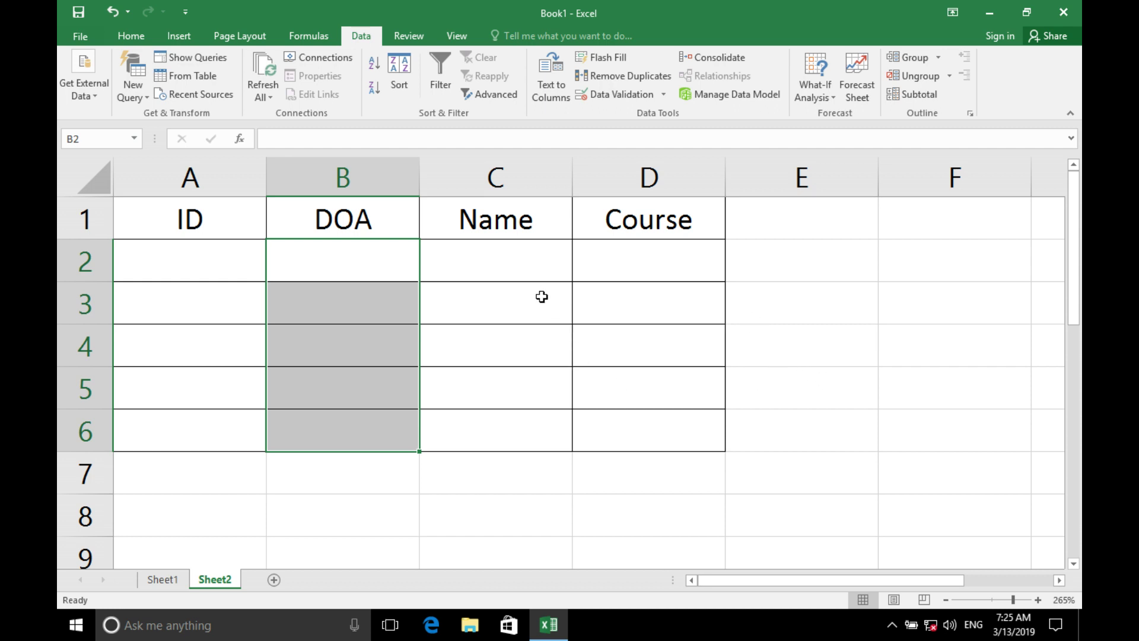
# Enter the first record: ID 1, DOA 3/14/2019, the student's name and course DIT.
pyautogui.click(519, 285)
pyautogui.click(228, 254)
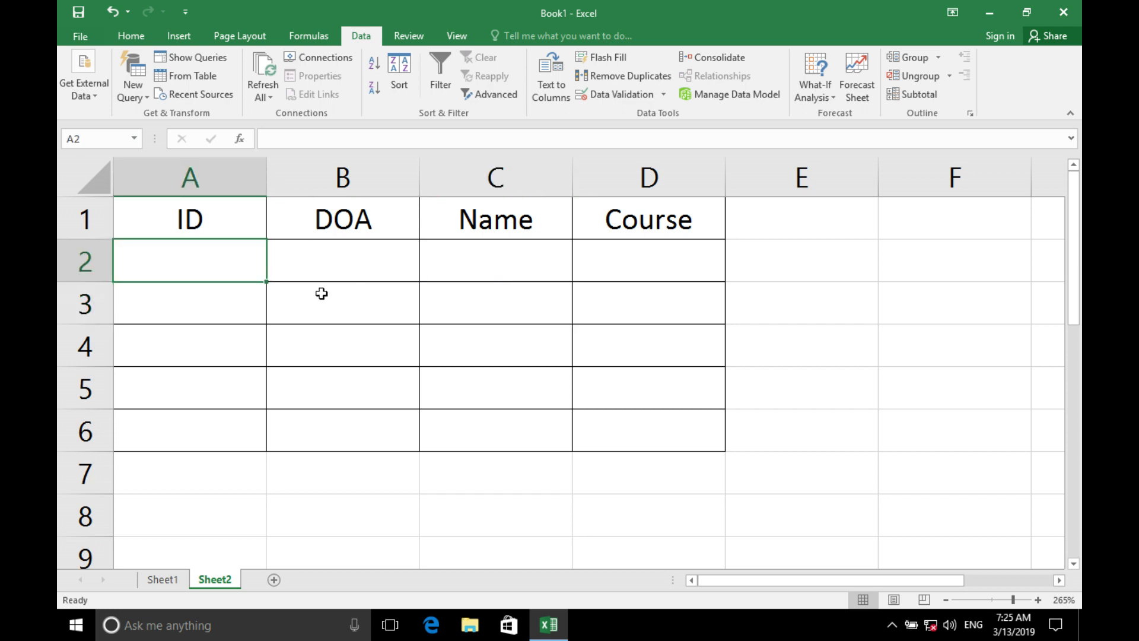
pyautogui.write('1')
pyautogui.press('Tab')
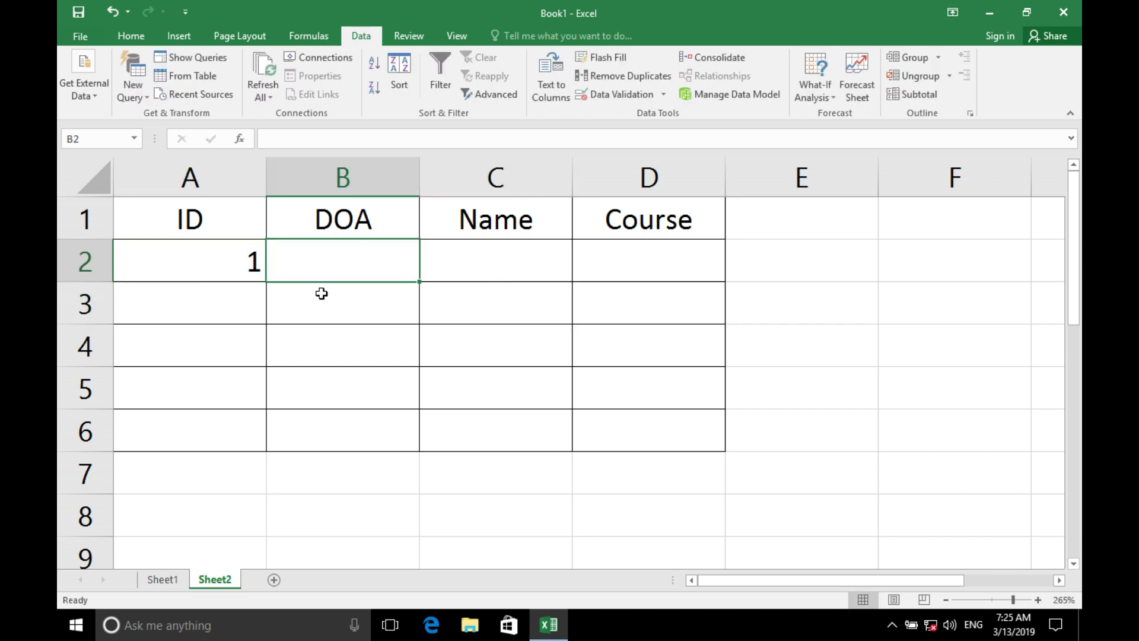
pyautogui.write('3/14/')
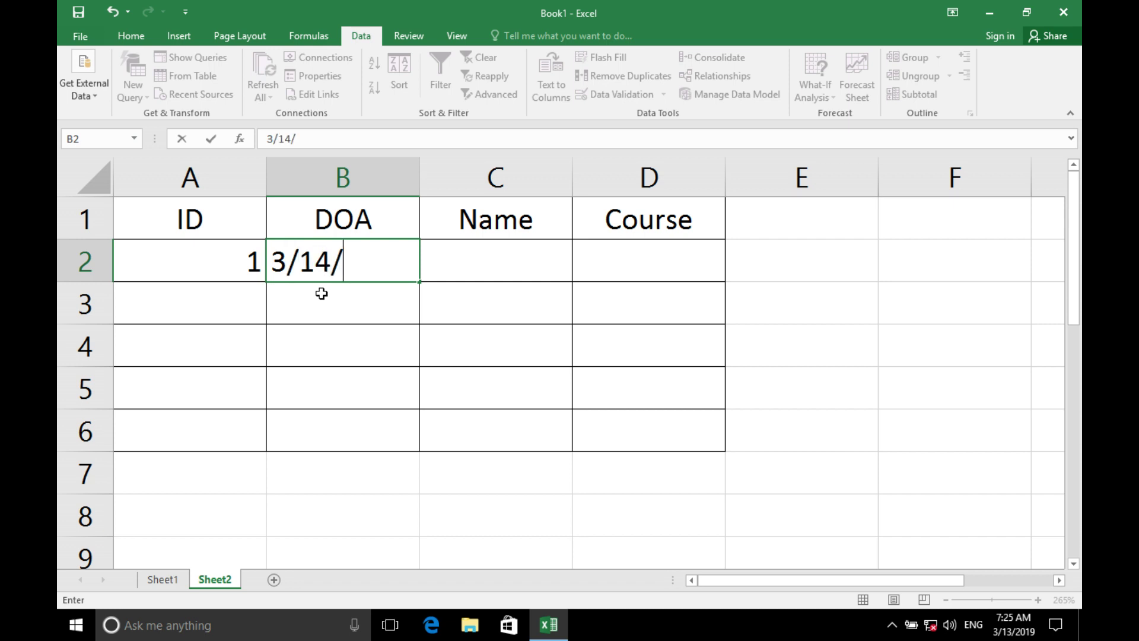
pyautogui.write('2019')
pyautogui.press('Return')
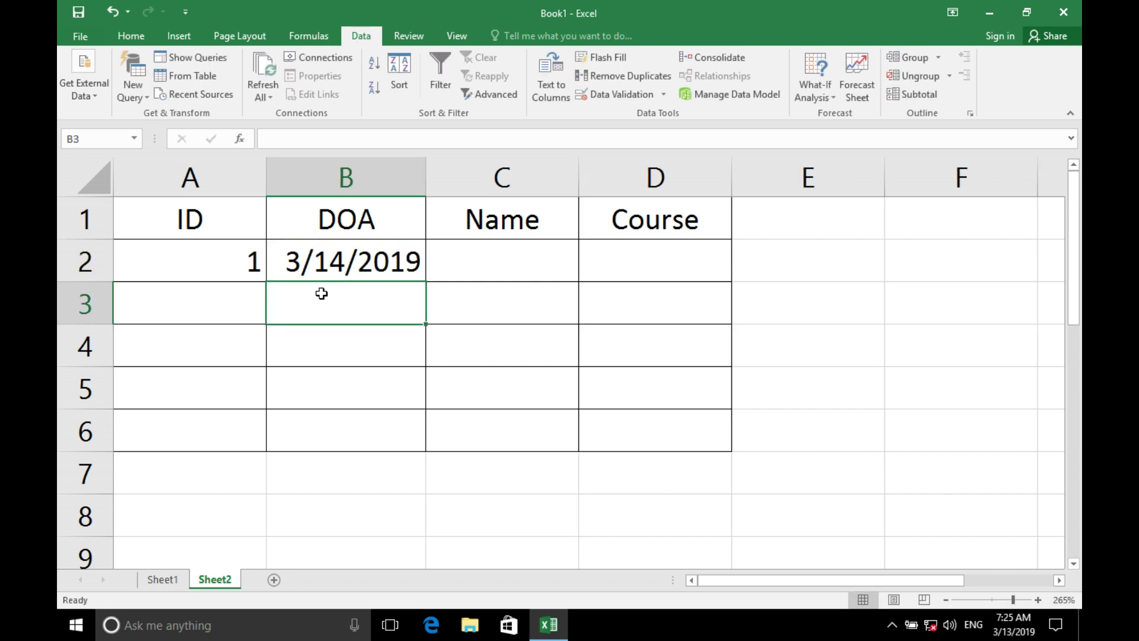
pyautogui.press('Right')
pyautogui.press('Up')
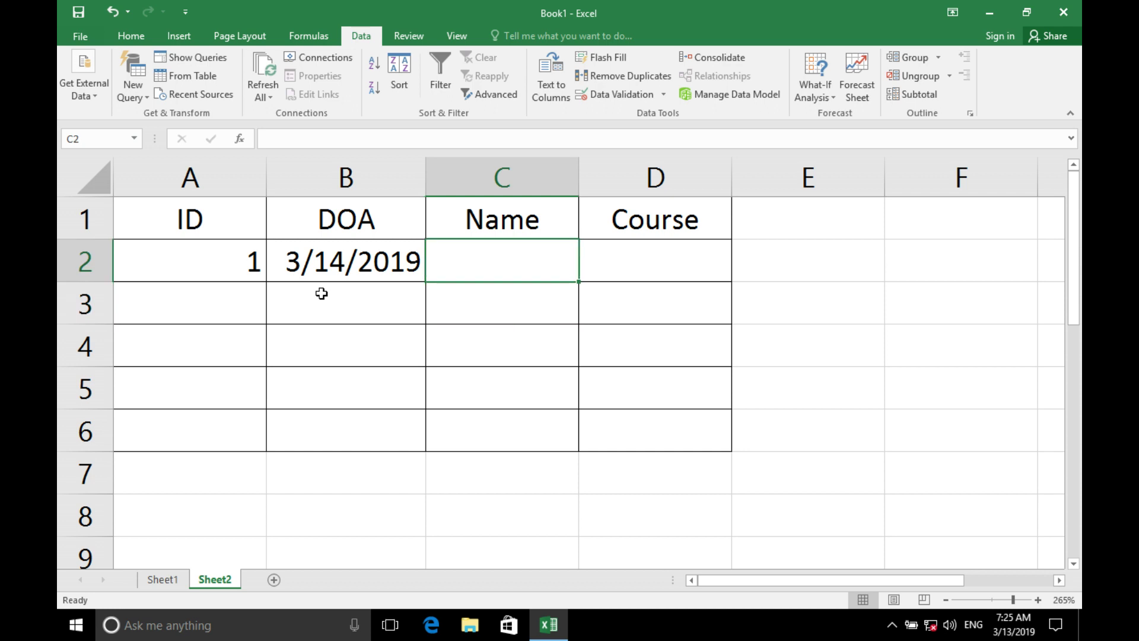
pyautogui.write('Sajjad')
pyautogui.press('Tab')
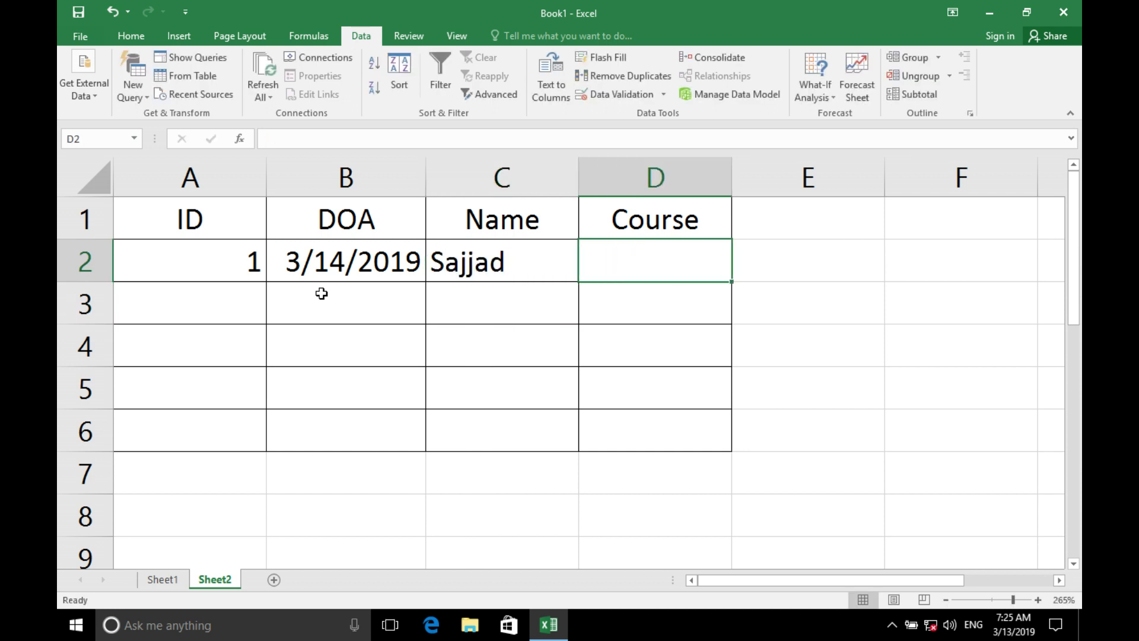
pyautogui.write('DIT')
pyautogui.press('Return')
# Enter ID 2 in A3 and cancel the rejected DOA 3/16/2019.
pyautogui.press('Left')
pyautogui.press('Left')
pyautogui.press('Left')
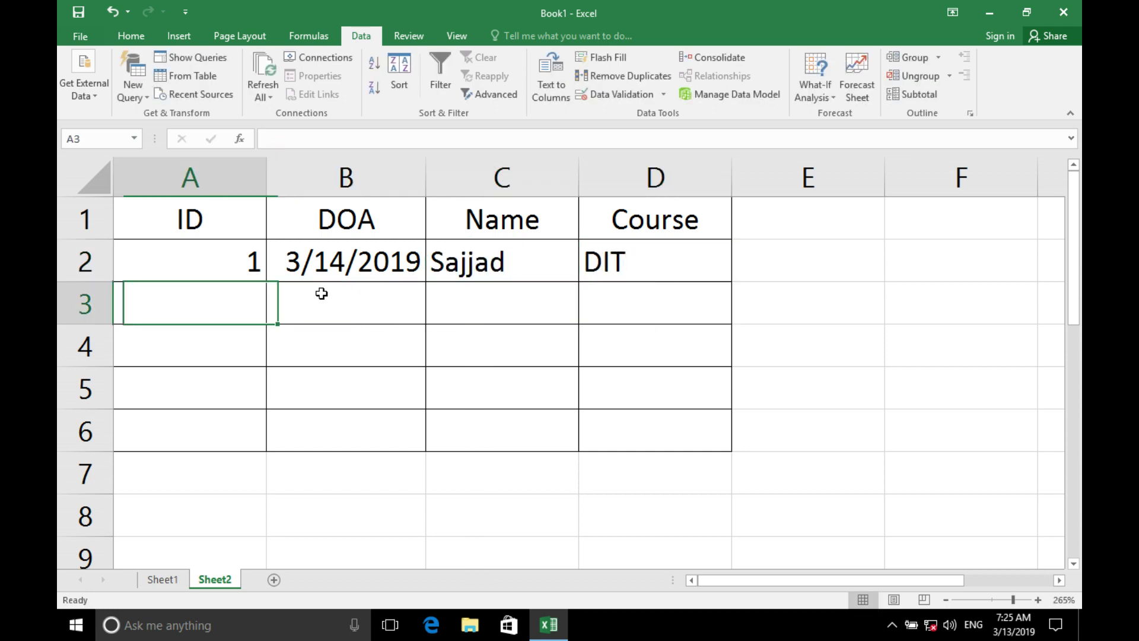
pyautogui.write('2')
pyautogui.press('Tab')
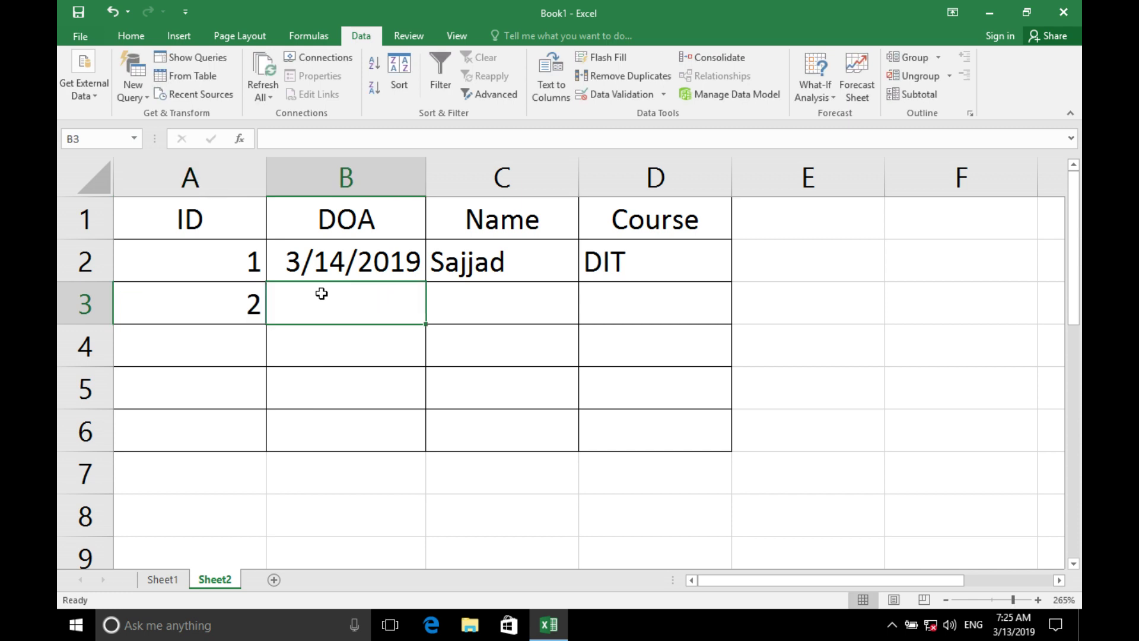
pyautogui.write('3/')
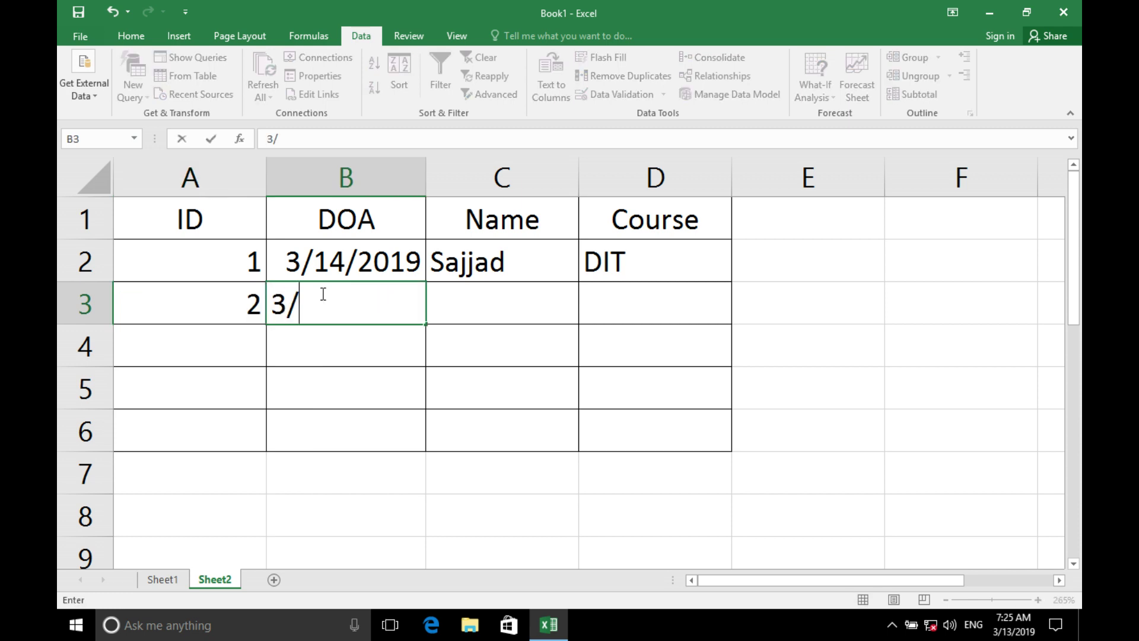
pyautogui.write('16/2019')
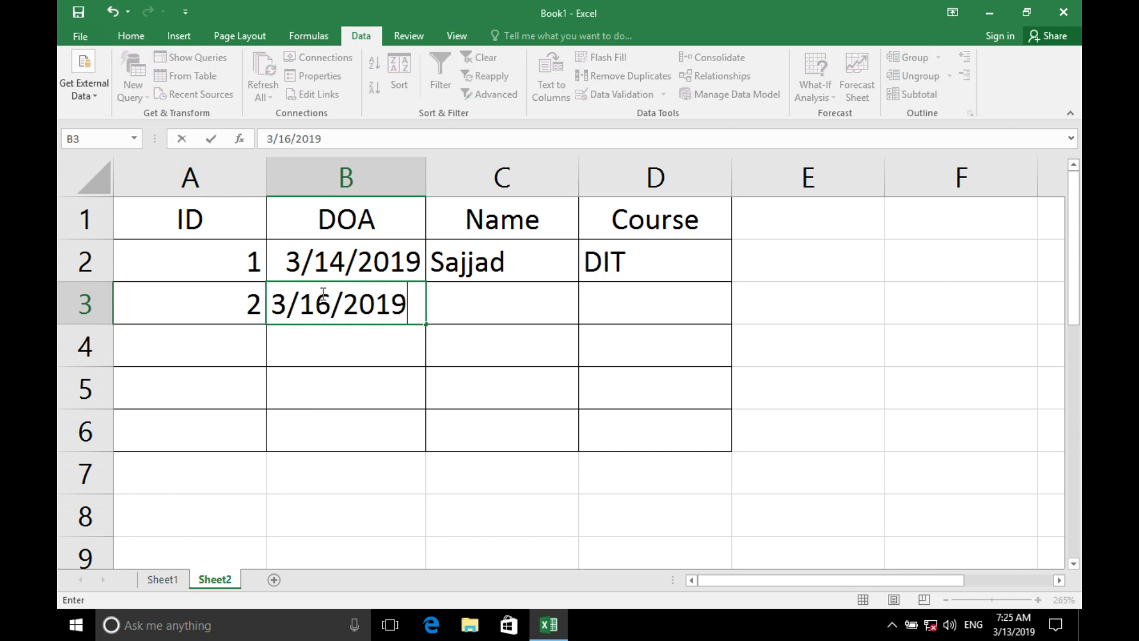
pyautogui.press('Return')
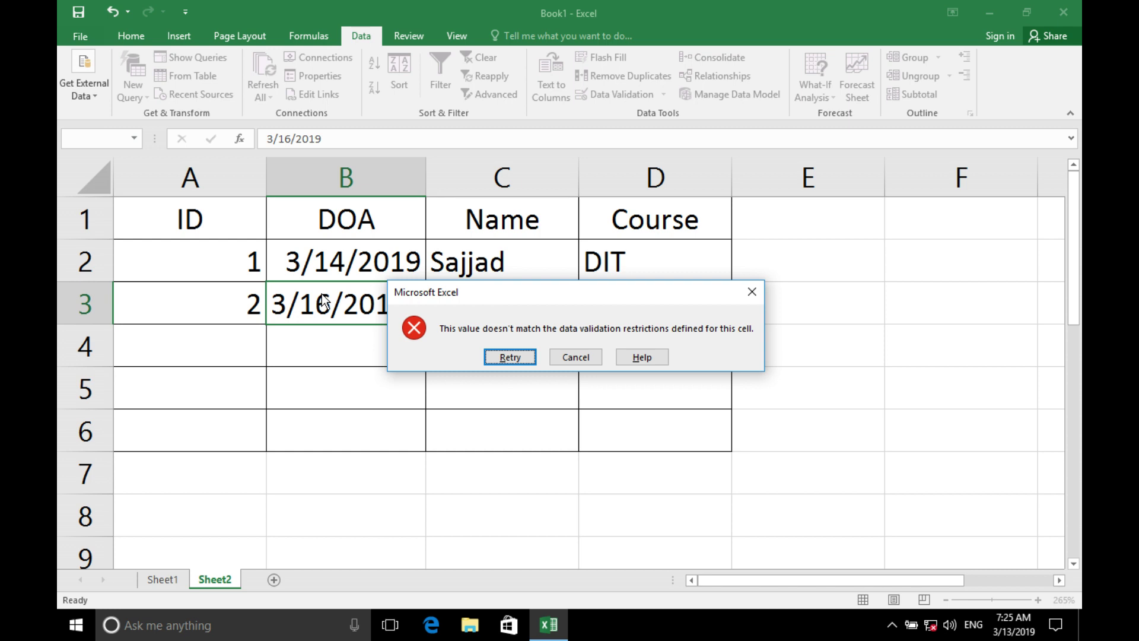
pyautogui.press('Escape')
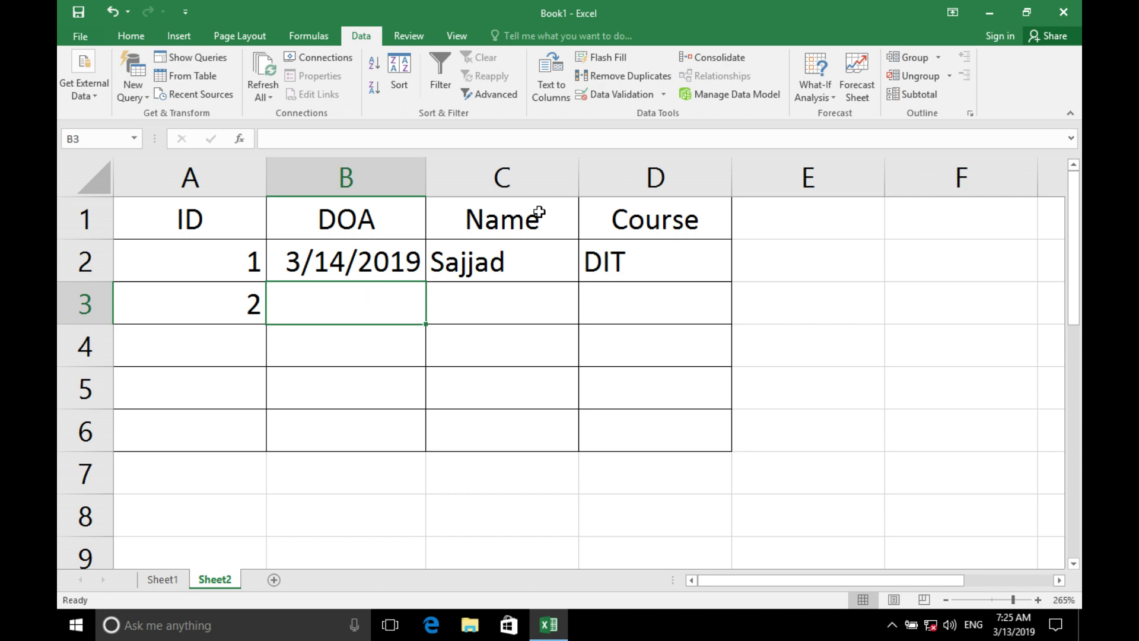
# Inspect the Data Validation rules for the DOA cell and an empty cell without changing them.
pyautogui.click(594, 93)
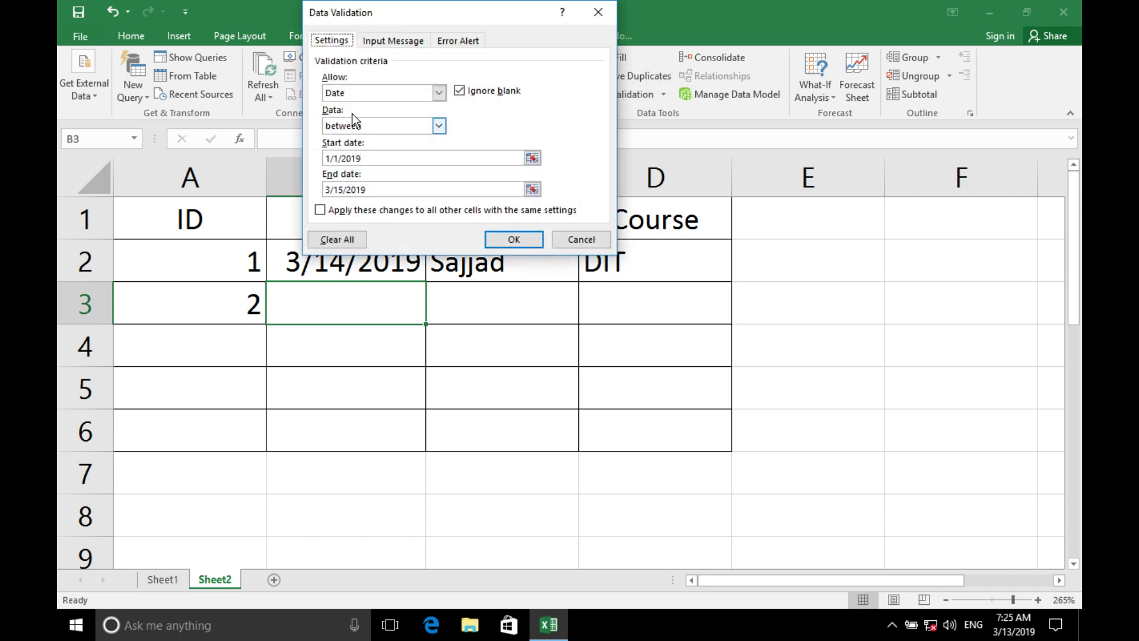
pyautogui.click(372, 127)
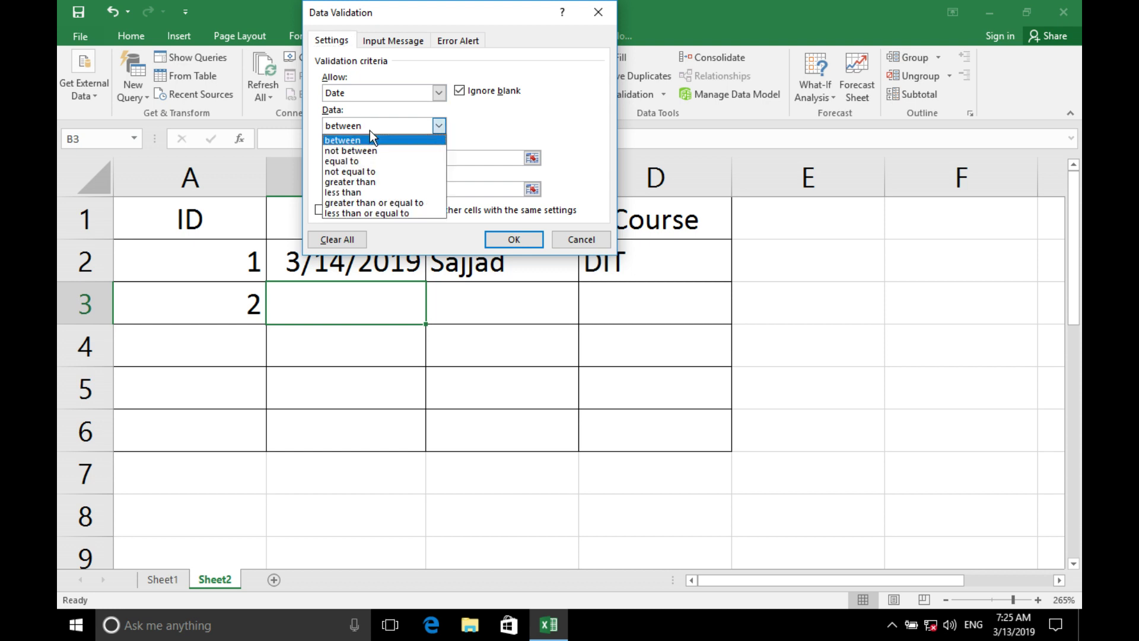
pyautogui.click(374, 126)
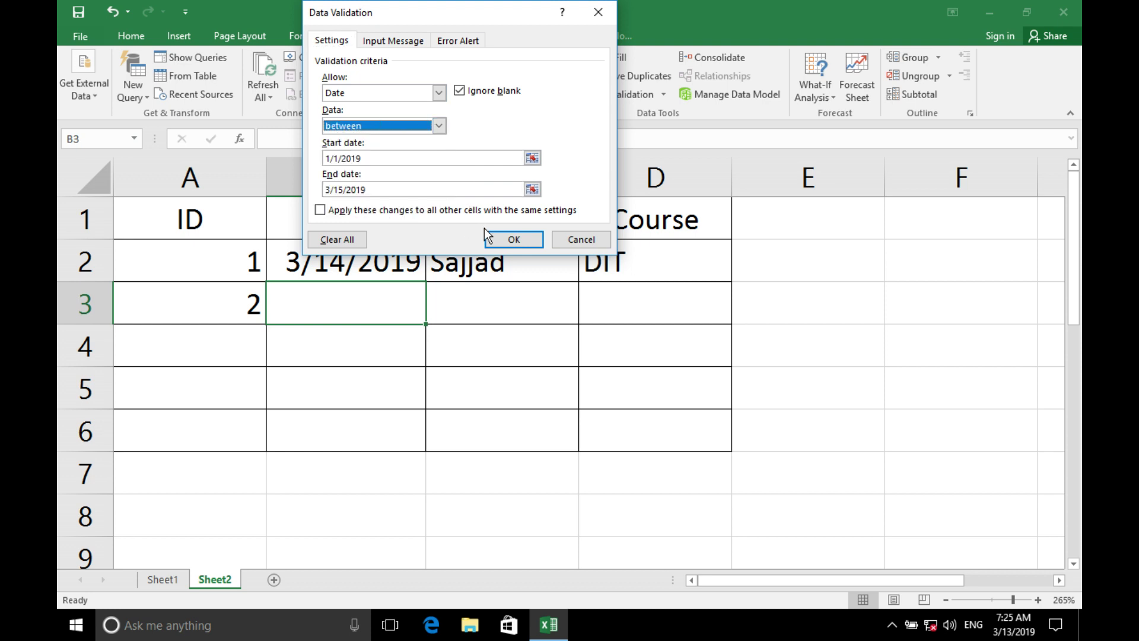
pyautogui.click(574, 244)
pyautogui.click(602, 351)
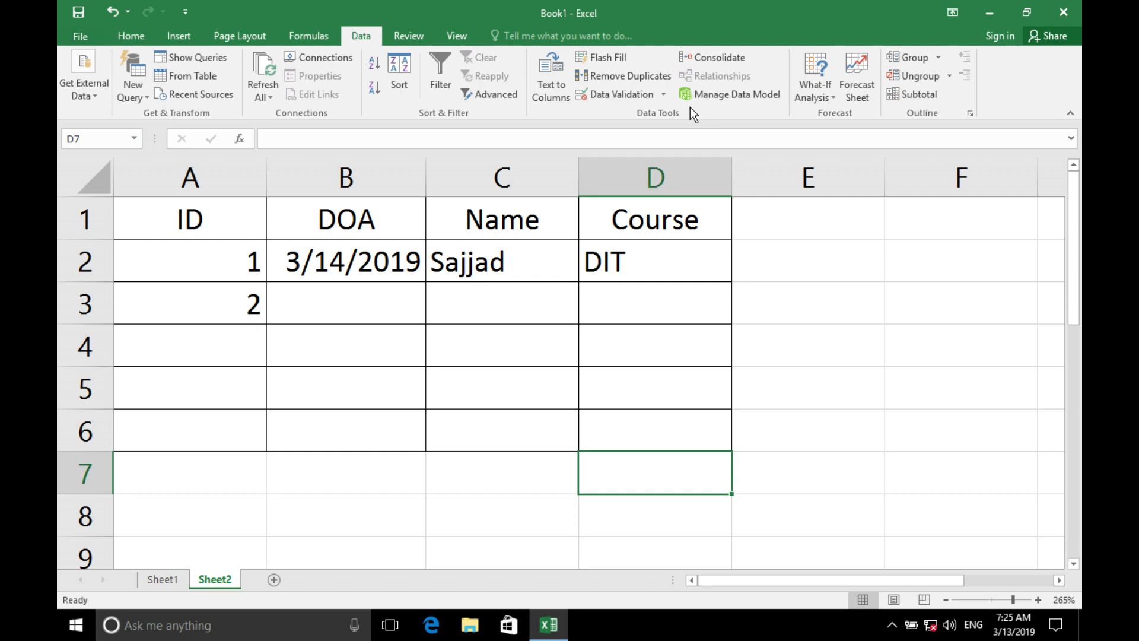
pyautogui.click(629, 94)
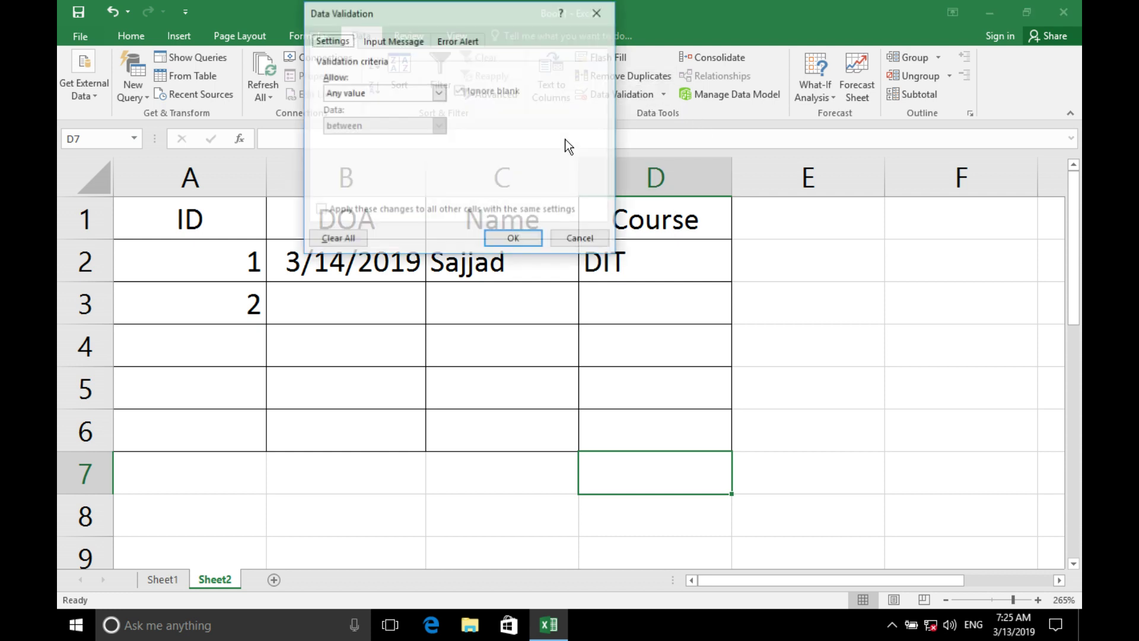
pyautogui.click(439, 93)
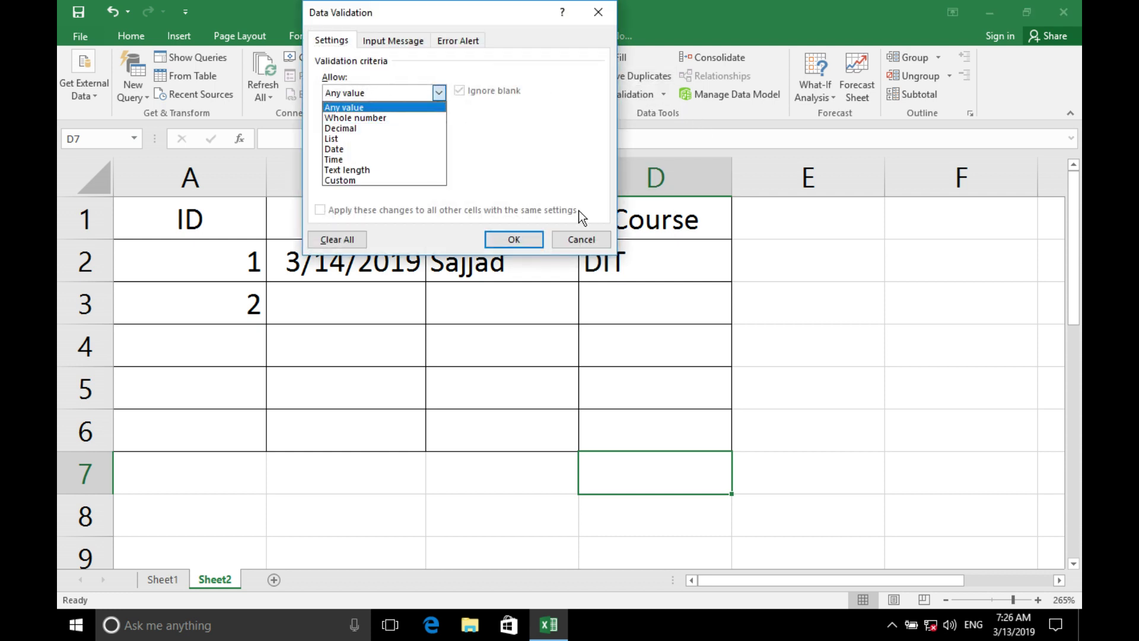
pyautogui.click(574, 231)
pyautogui.click(572, 233)
pyautogui.scroll(-4, 441, 426)
# Enter the headers T_Name, In and Out in B12:D12.
pyautogui.scroll(1, 441, 425)
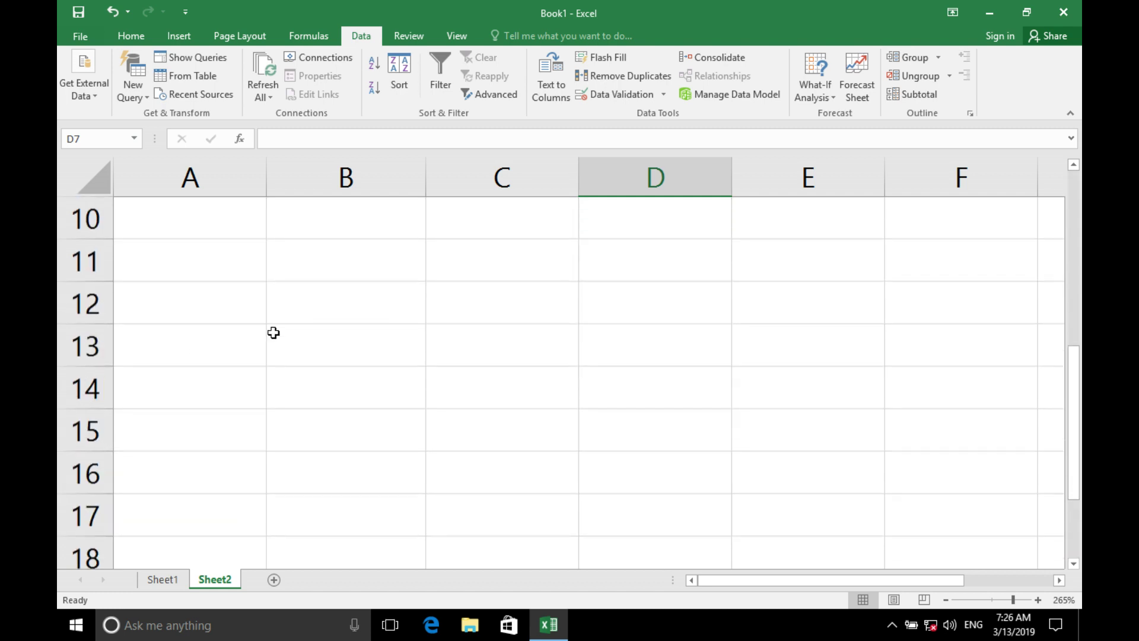
pyautogui.click(356, 316)
pyautogui.write('T_')
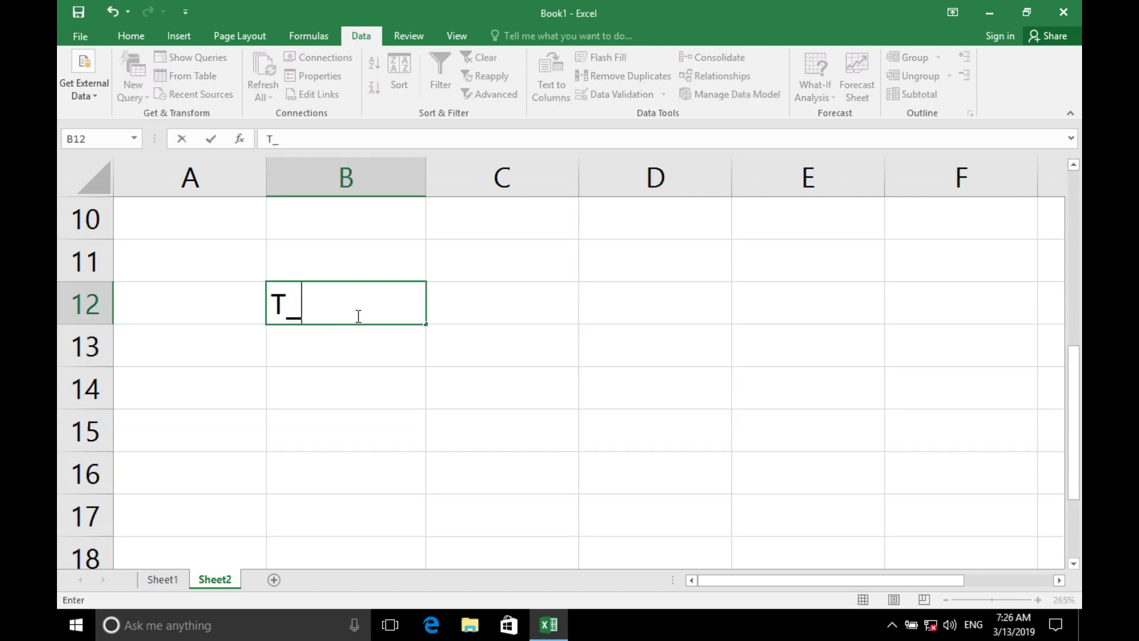
pyautogui.write('MNa')
pyautogui.press('BackSpace')
pyautogui.press('BackSpace')
pyautogui.press('BackSpace')
pyautogui.write('N')
pyautogui.write('ma')
pyautogui.press('BackSpace')
pyautogui.press('BackSpace')
pyautogui.write('ame')
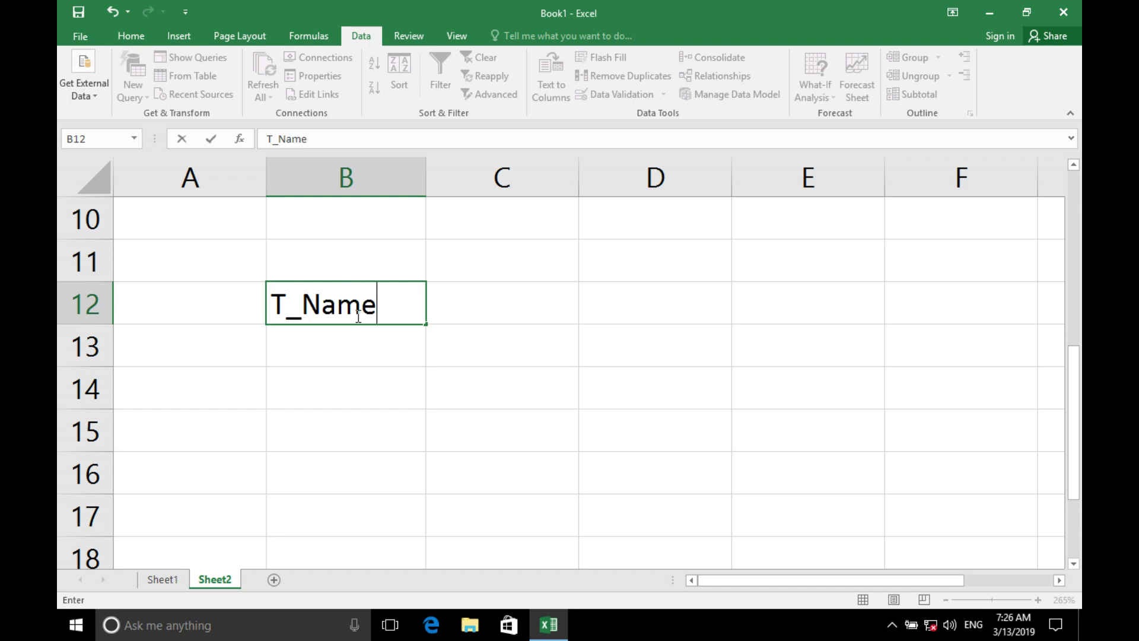
pyautogui.press('Tab')
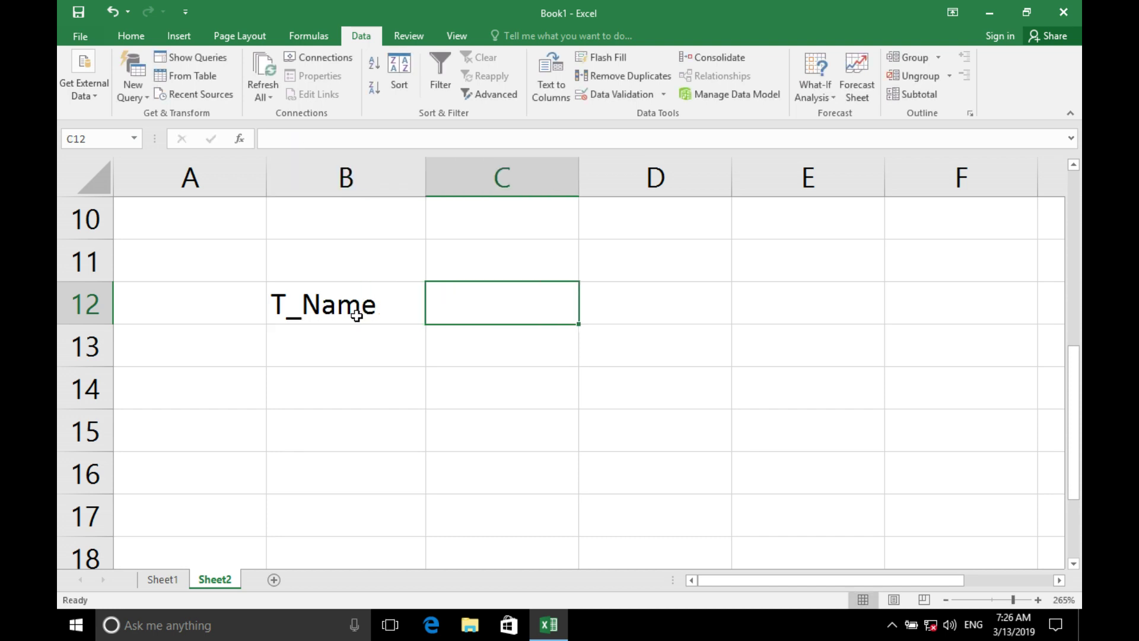
pyautogui.write('S')
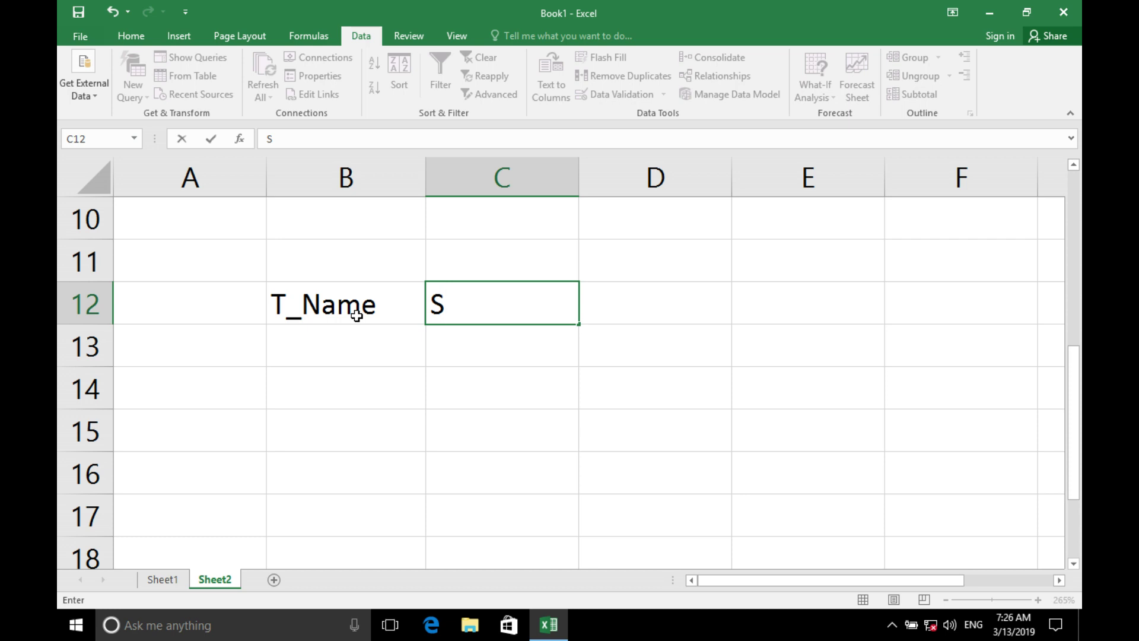
pyautogui.press('BackSpace')
pyautogui.write('In')
pyautogui.press('Tab')
pyautogui.write('OUt')
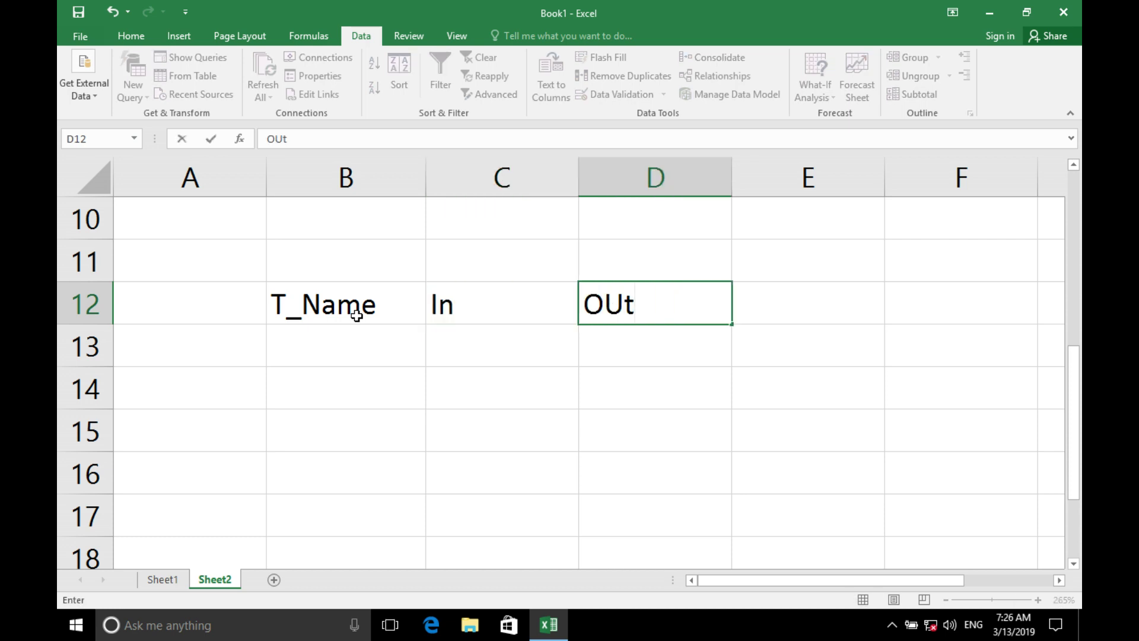
pyautogui.press('Return')
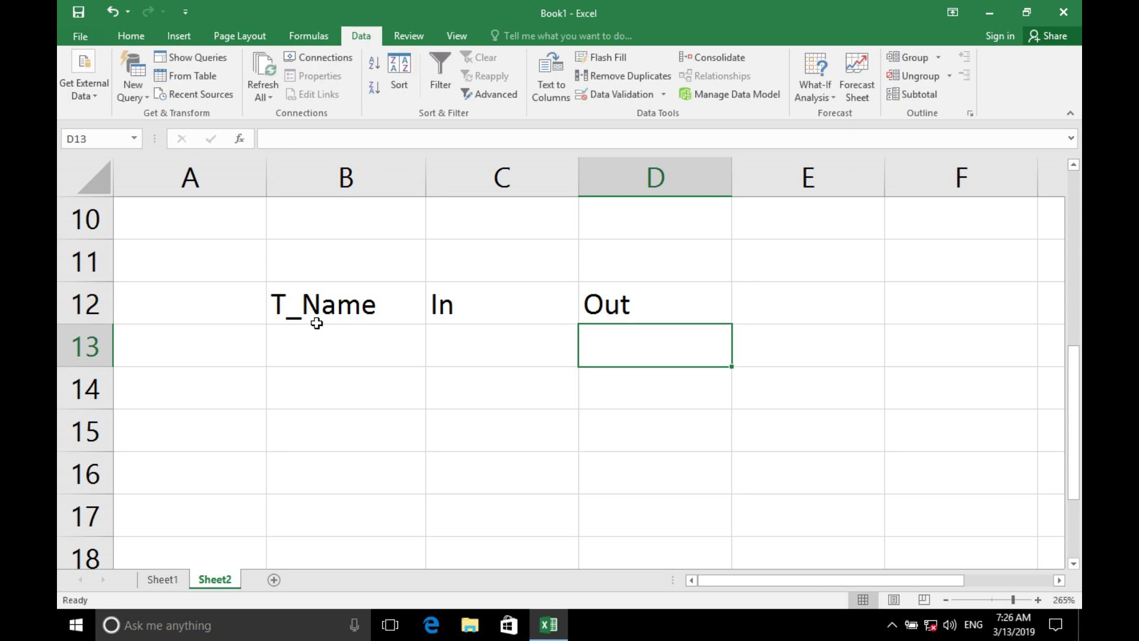
# Give B12:D17 All Borders and center the B12:D12 headers.
pyautogui.moveTo(318, 319)
pyautogui.mouseDown()
pyautogui.moveTo(511, 461)
pyautogui.moveTo(598, 509)
pyautogui.mouseUp()
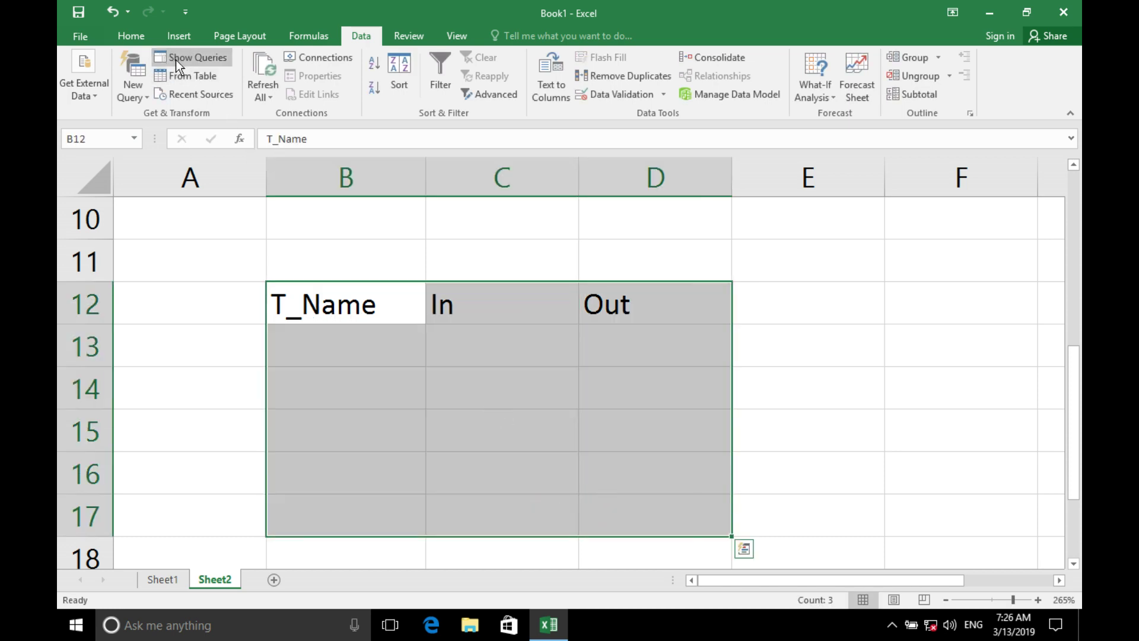
pyautogui.click(137, 41)
pyautogui.click(220, 89)
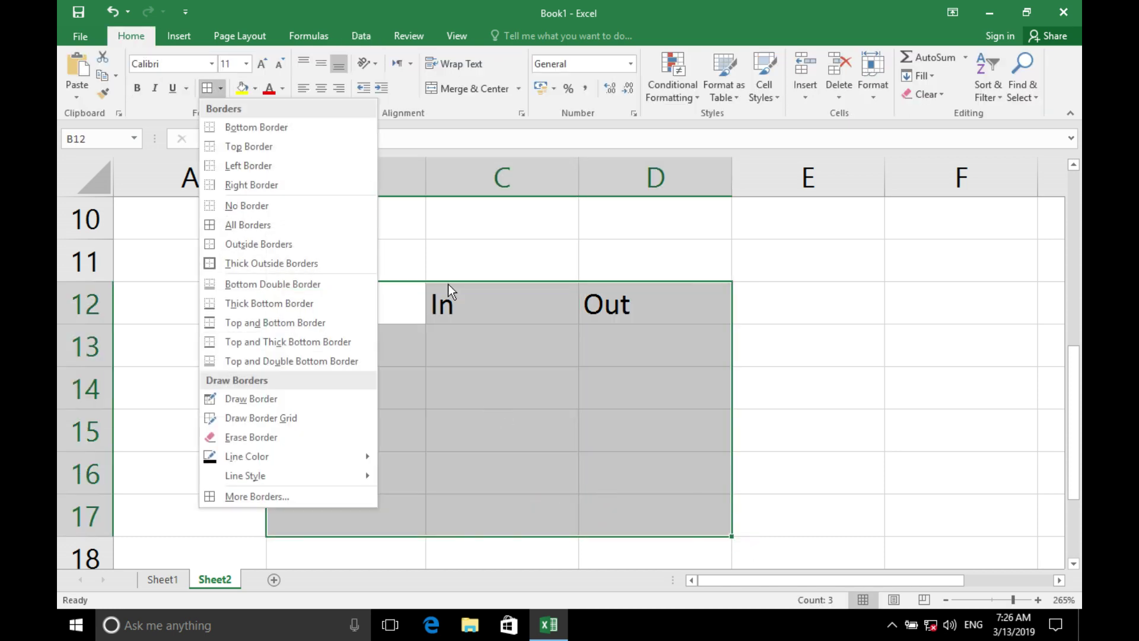
pyautogui.click(266, 224)
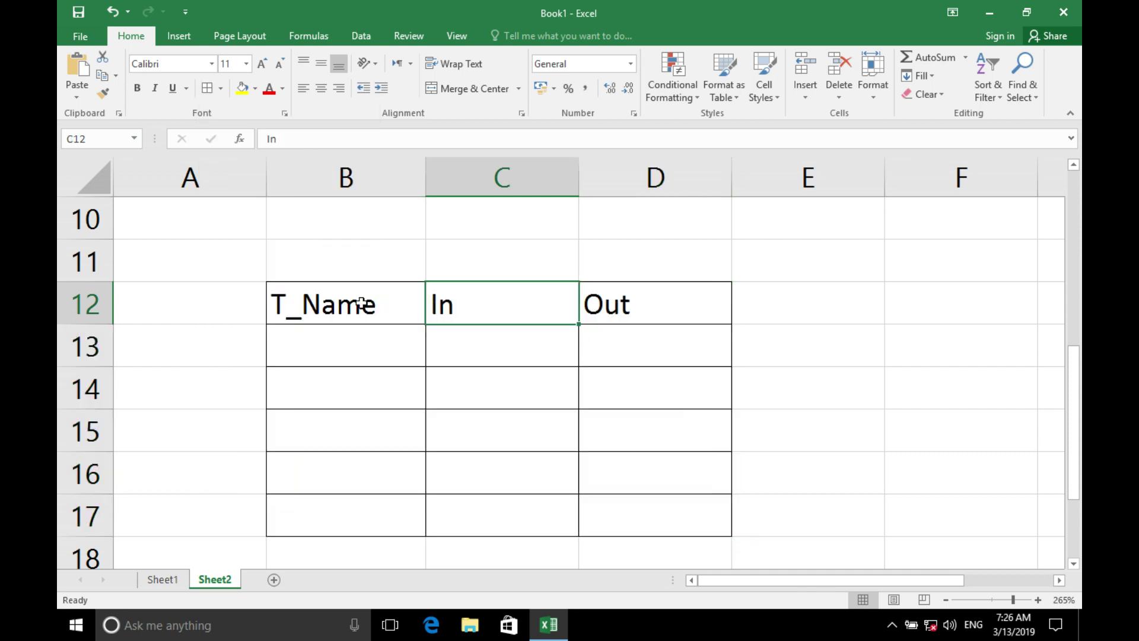
pyautogui.moveTo(363, 302); pyautogui.dragTo(580, 303)
pyautogui.moveTo(669, 303); pyautogui.dragTo(391, 295)
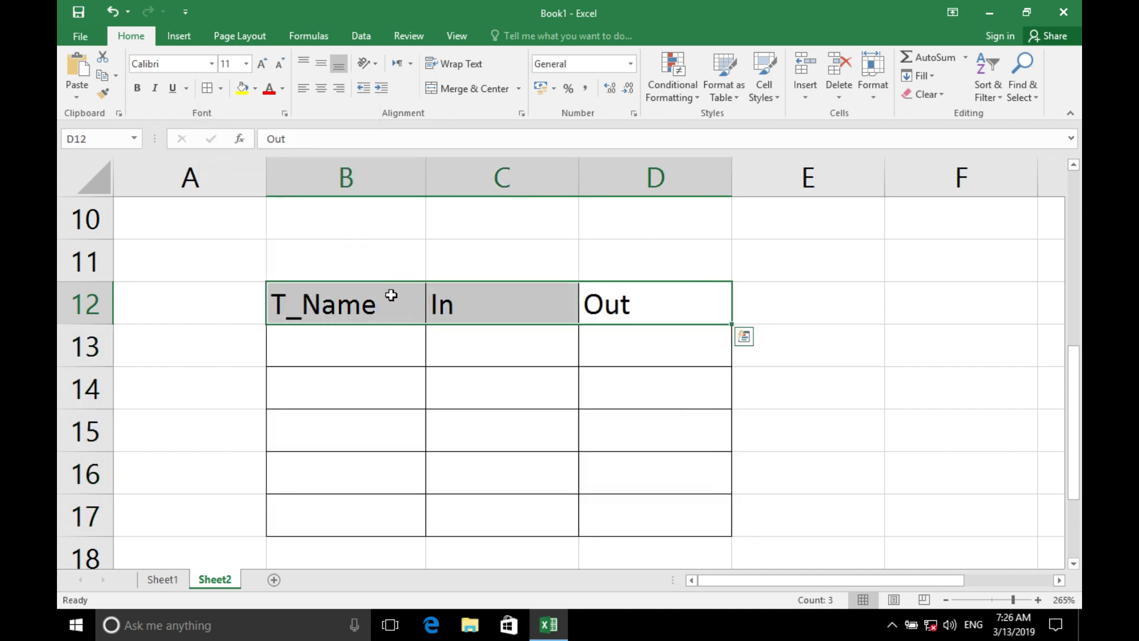
pyautogui.click(321, 87)
pyautogui.click(418, 340)
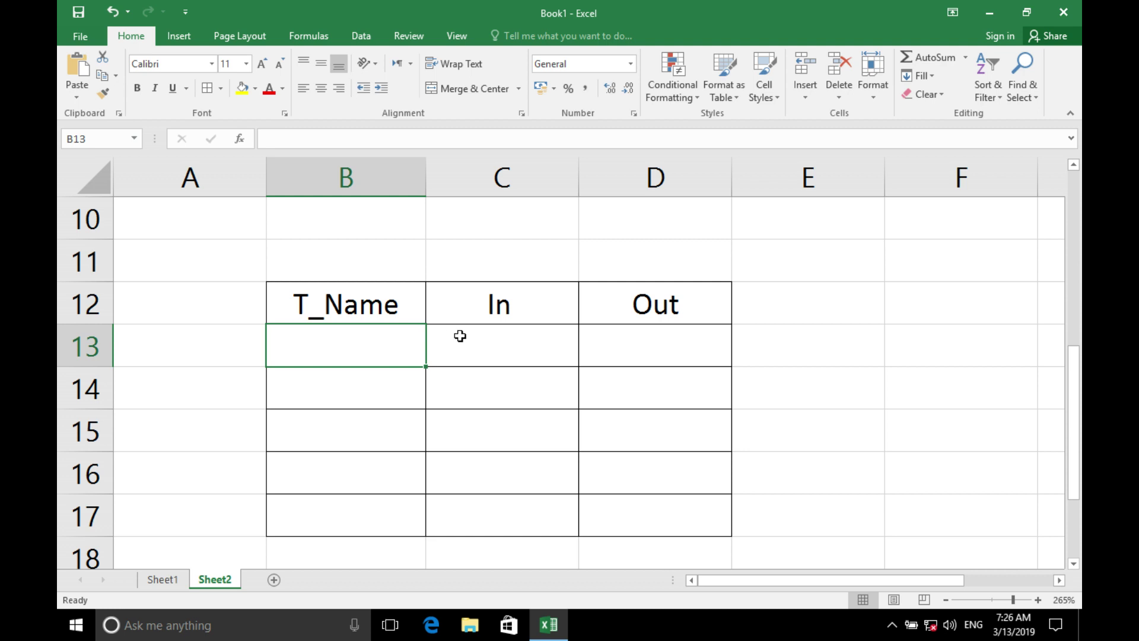
# Enter the first two student names in B13:B14.
pyautogui.write('Ahmad')
pyautogui.press('Return')
pyautogui.write('S')
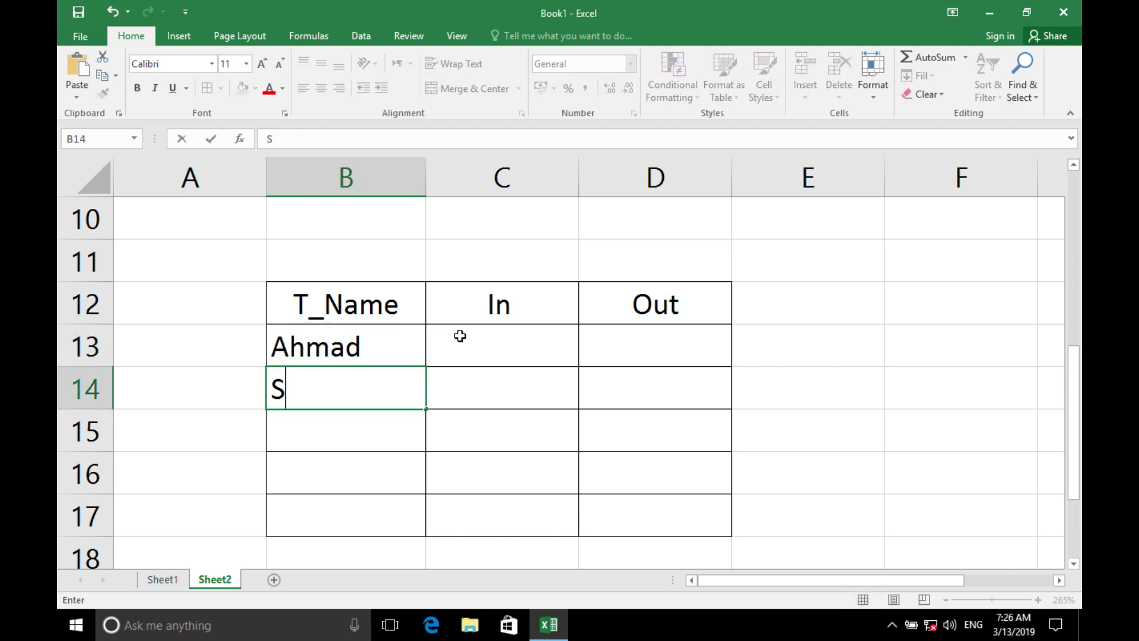
pyautogui.press('BackSpace')
pyautogui.write('Nor')
pyautogui.press('BackSpace')
pyautogui.write('io')
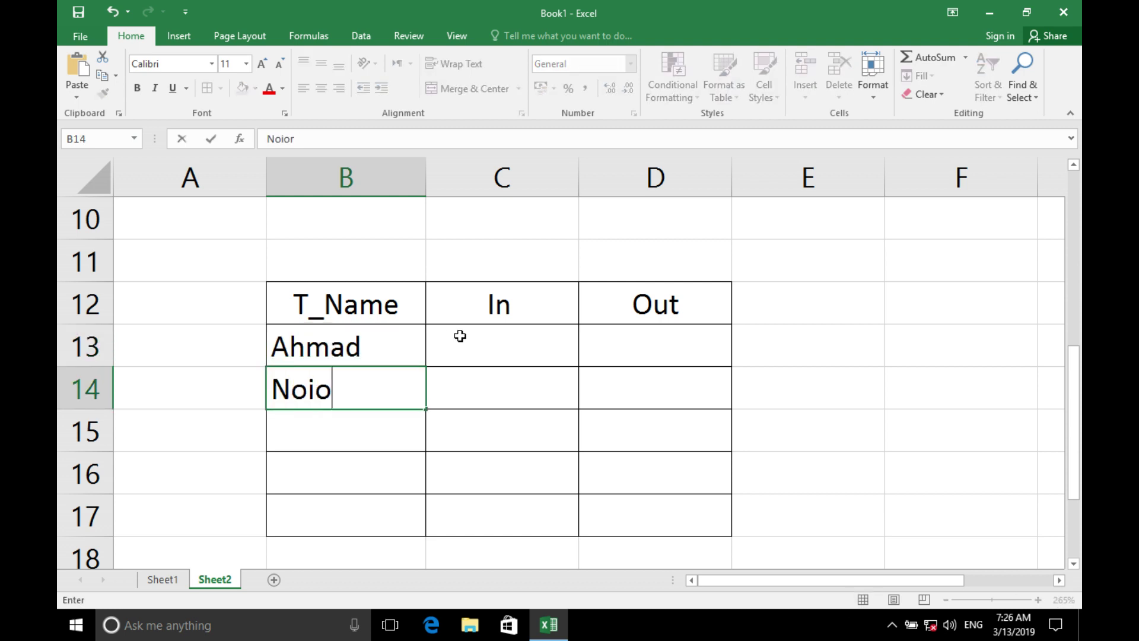
pyautogui.press('BackSpace')
pyautogui.press('BackSpace')
pyautogui.write('or')
pyautogui.press('Return')
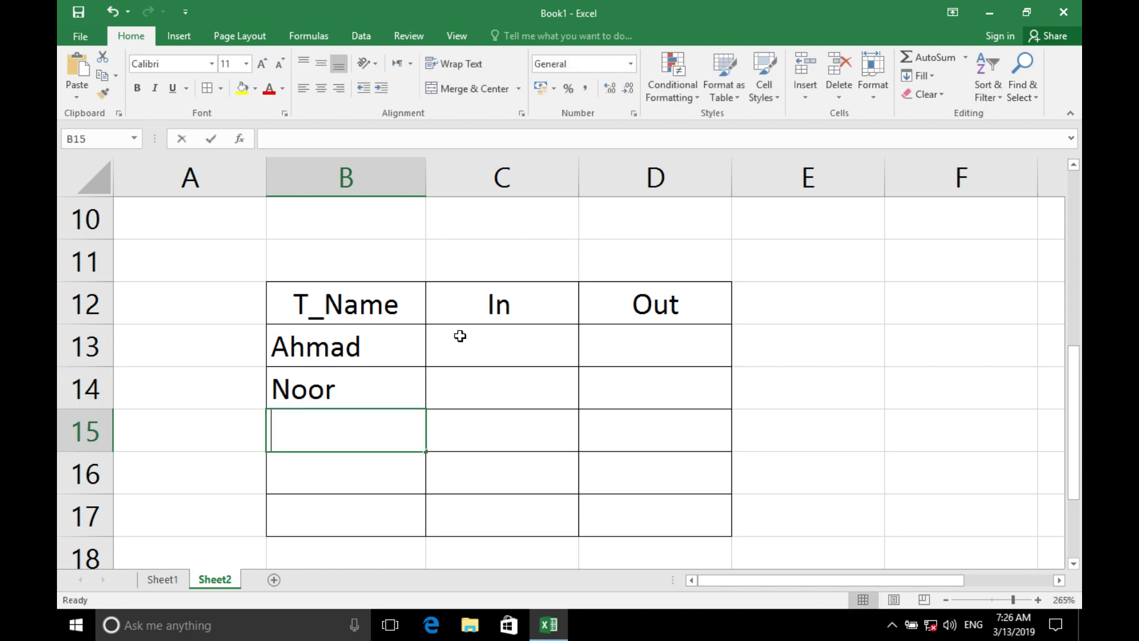
# Add the remaining three student names in B15:B17.
pyautogui.write('Jana')
pyautogui.press('BackSpace')
pyautogui.press('BackSpace')
pyautogui.press('BackSpace')
pyautogui.press('BackSpace')
pyautogui.write('S')
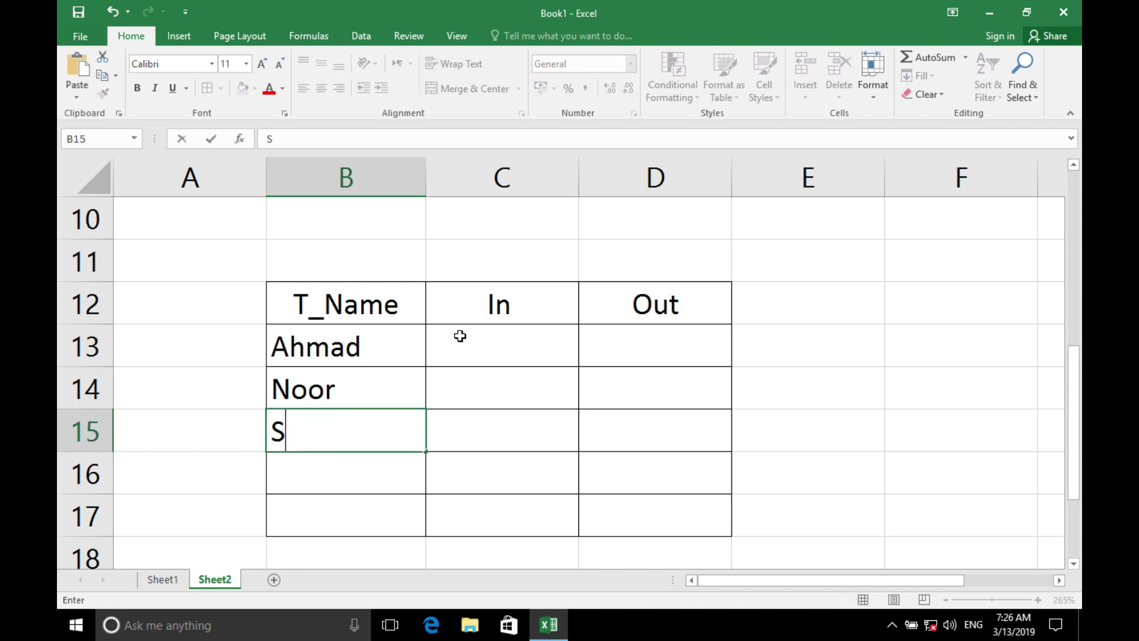
pyautogui.write('ajjad')
pyautogui.press('Return')
pyautogui.write('Kamal')
pyautogui.press('Return')
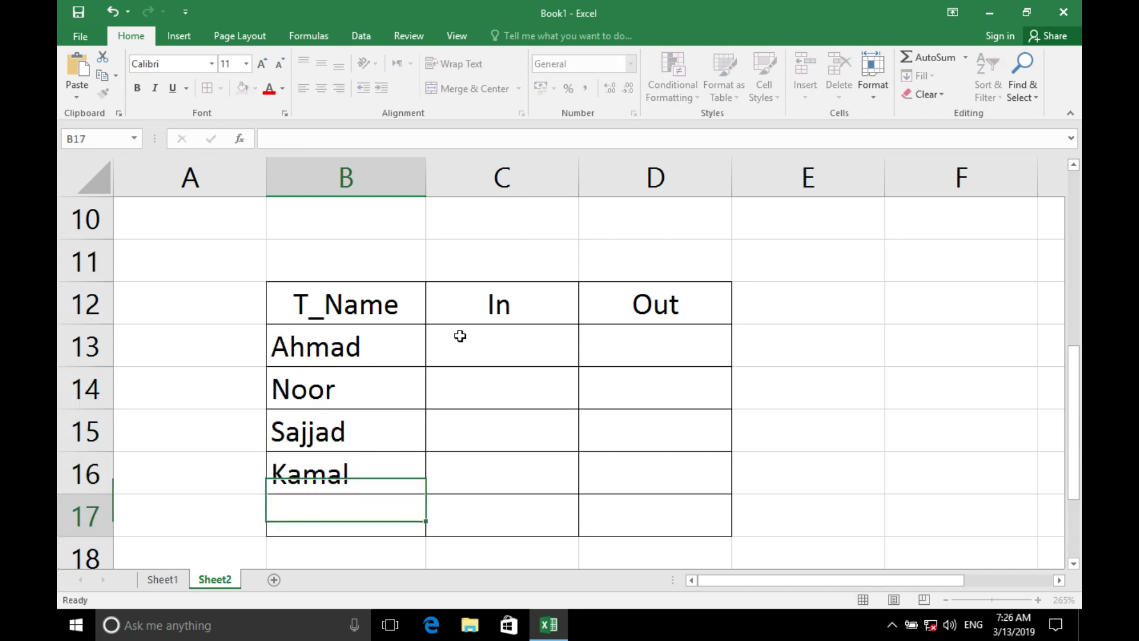
pyautogui.write('Ali')
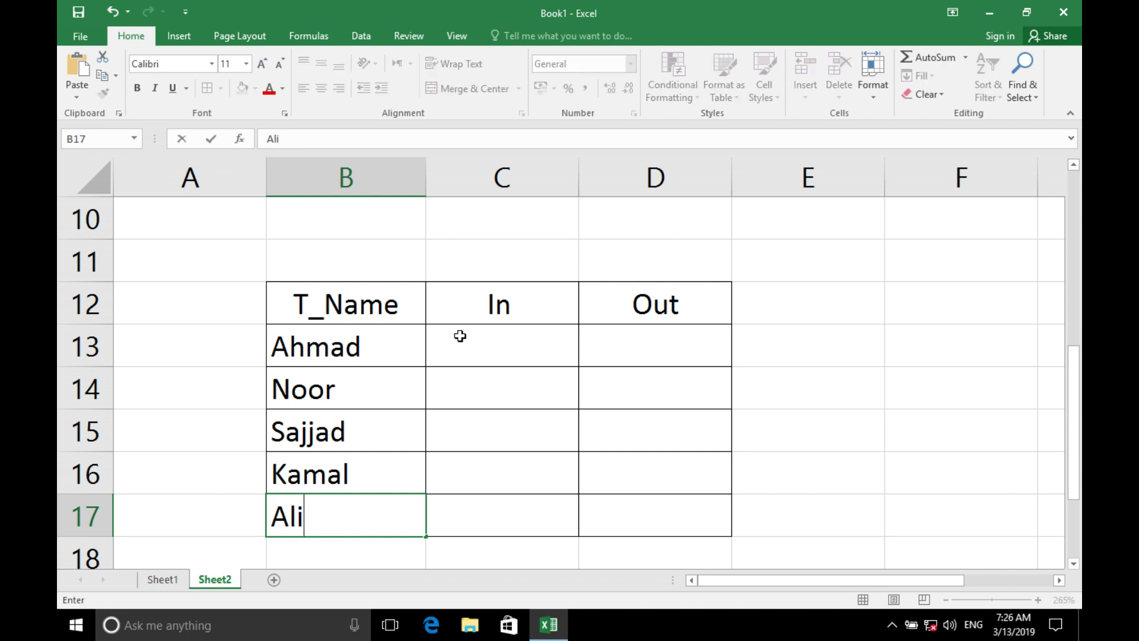
# Select the In cells C13:C17.
pyautogui.click(460, 336)
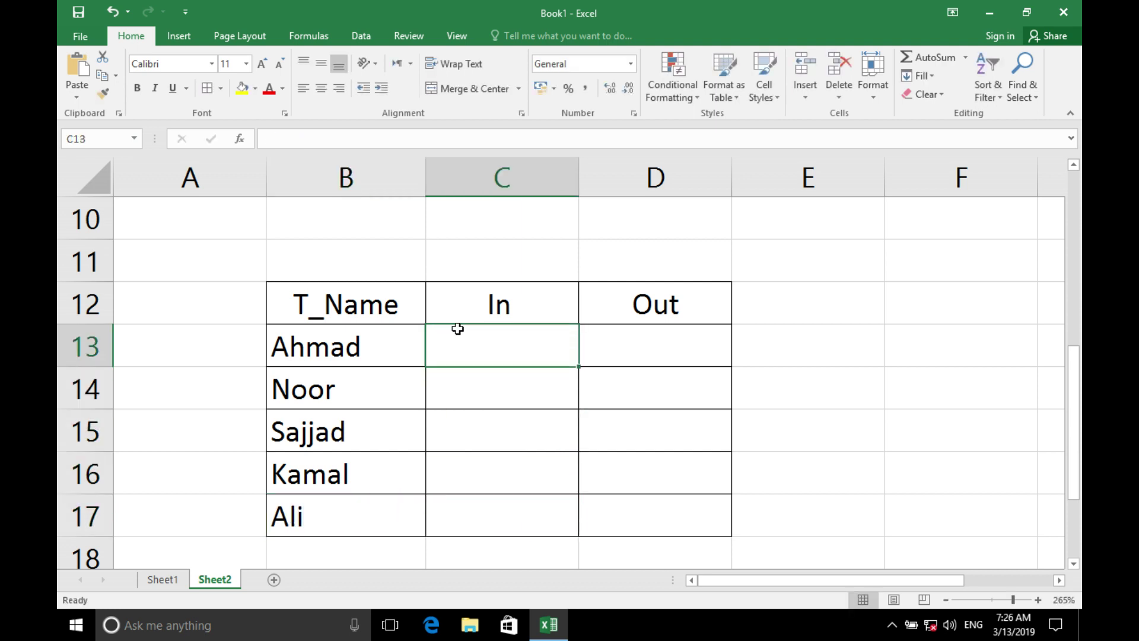
pyautogui.moveTo(457, 330); pyautogui.dragTo(469, 512)
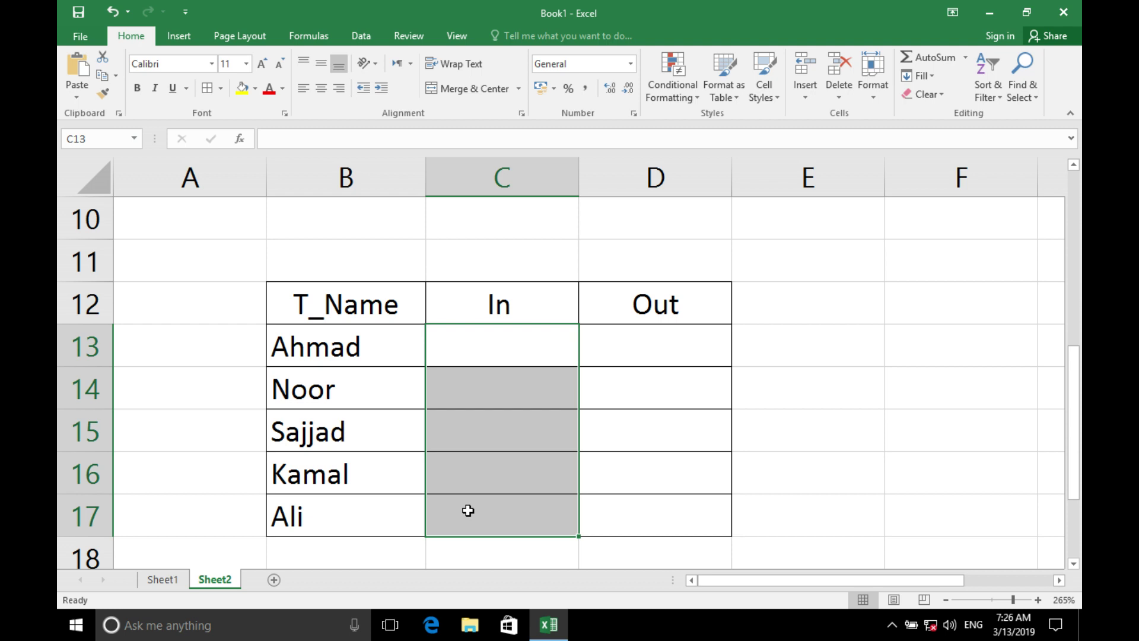
pyautogui.click(795, 365)
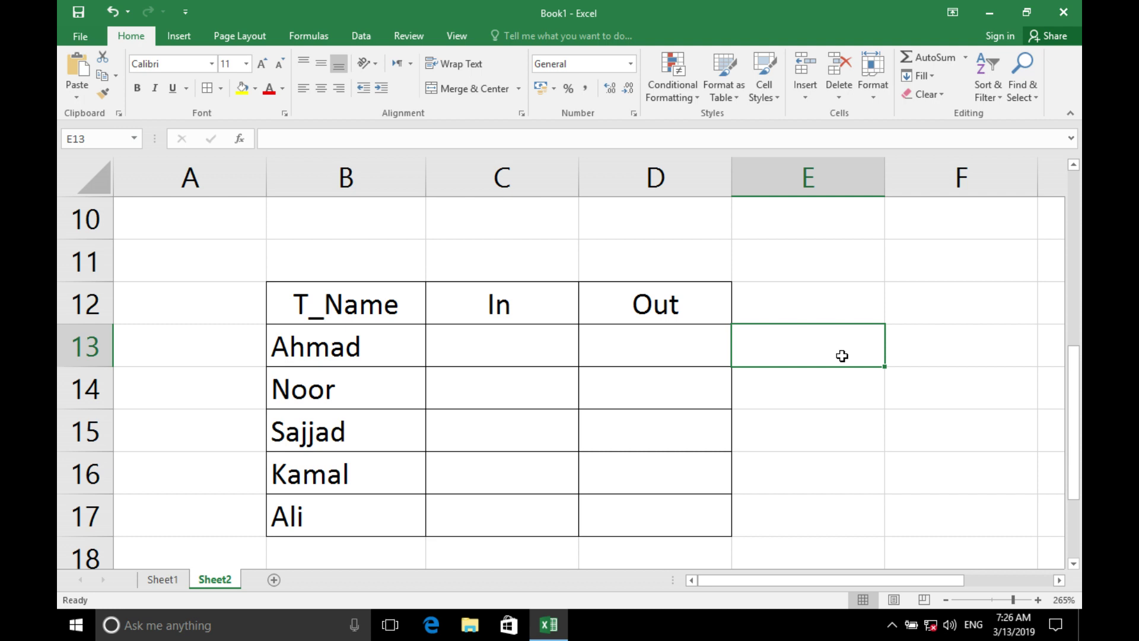
pyautogui.moveTo(546, 355); pyautogui.dragTo(521, 504)
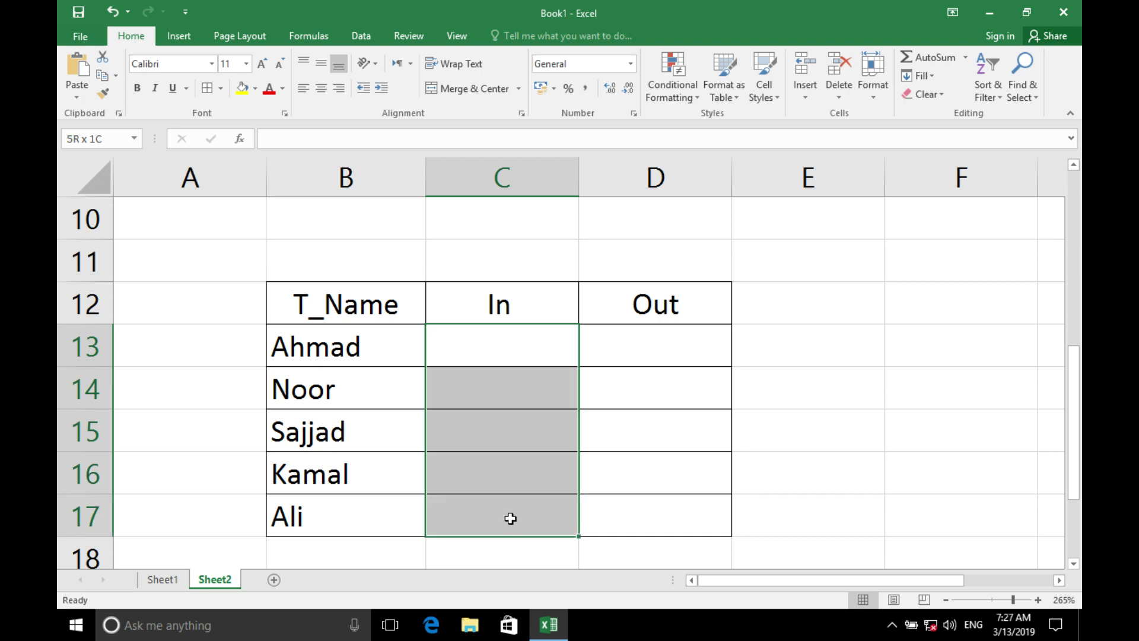
# Add a Time validation rule to C13:C17 allowing 7:00 AM to 8:15 AM.
pyautogui.click(366, 35)
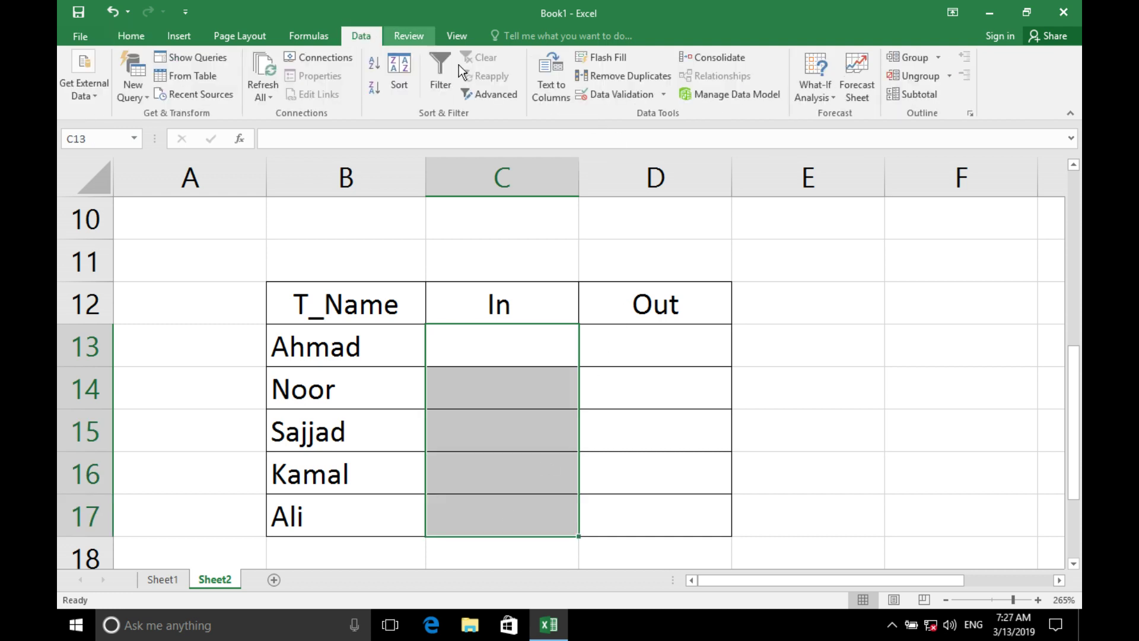
pyautogui.click(621, 90)
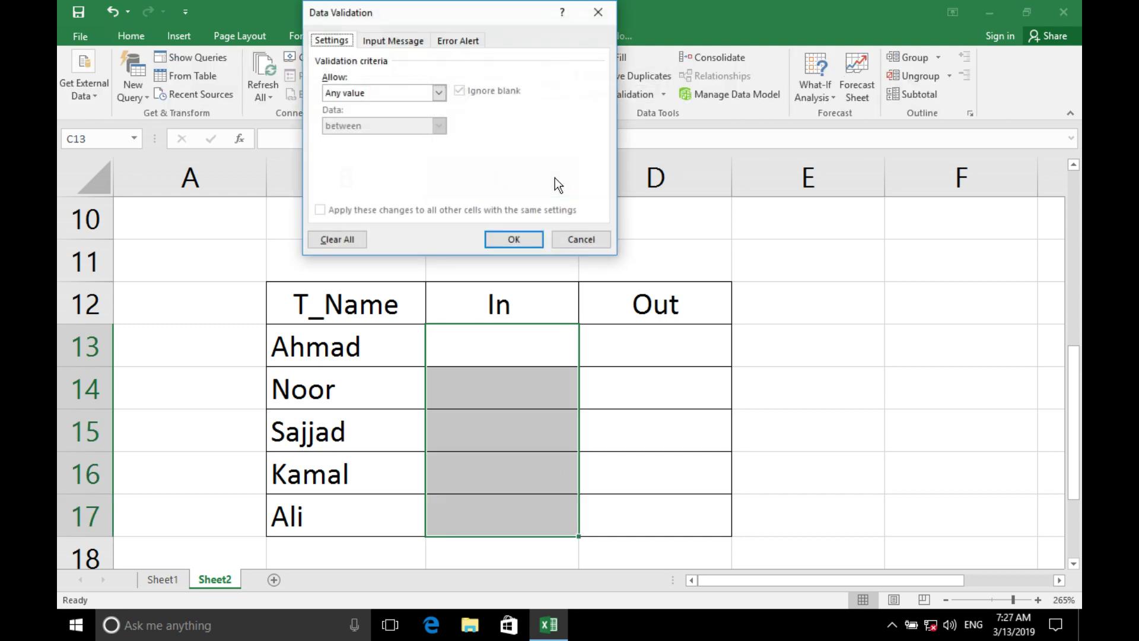
pyautogui.click(403, 89)
pyautogui.click(381, 158)
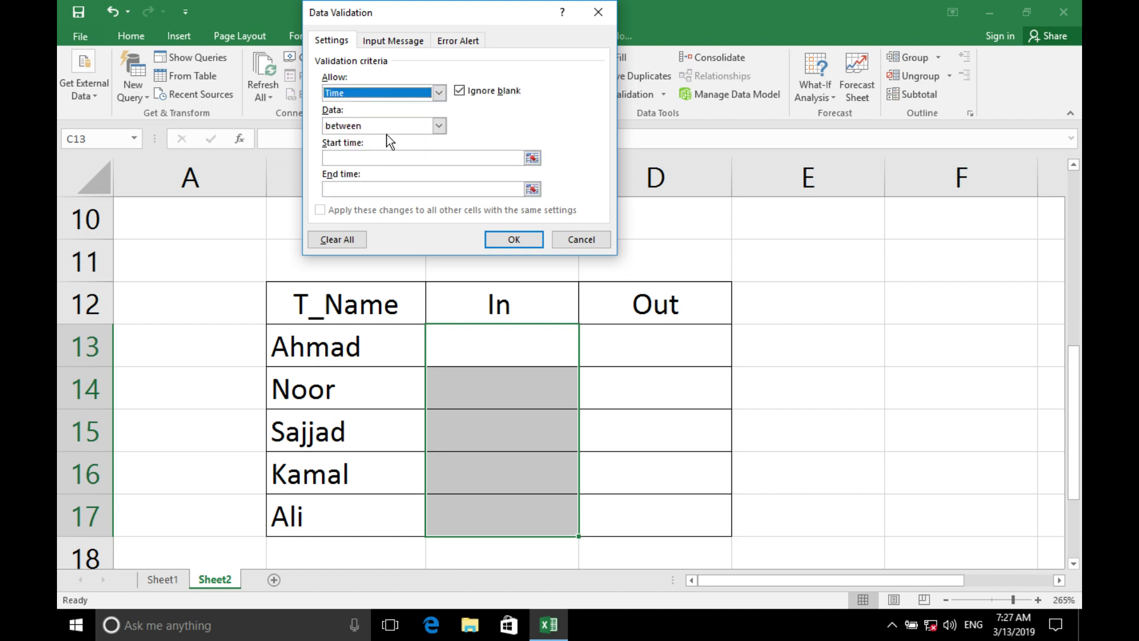
pyautogui.click(382, 158)
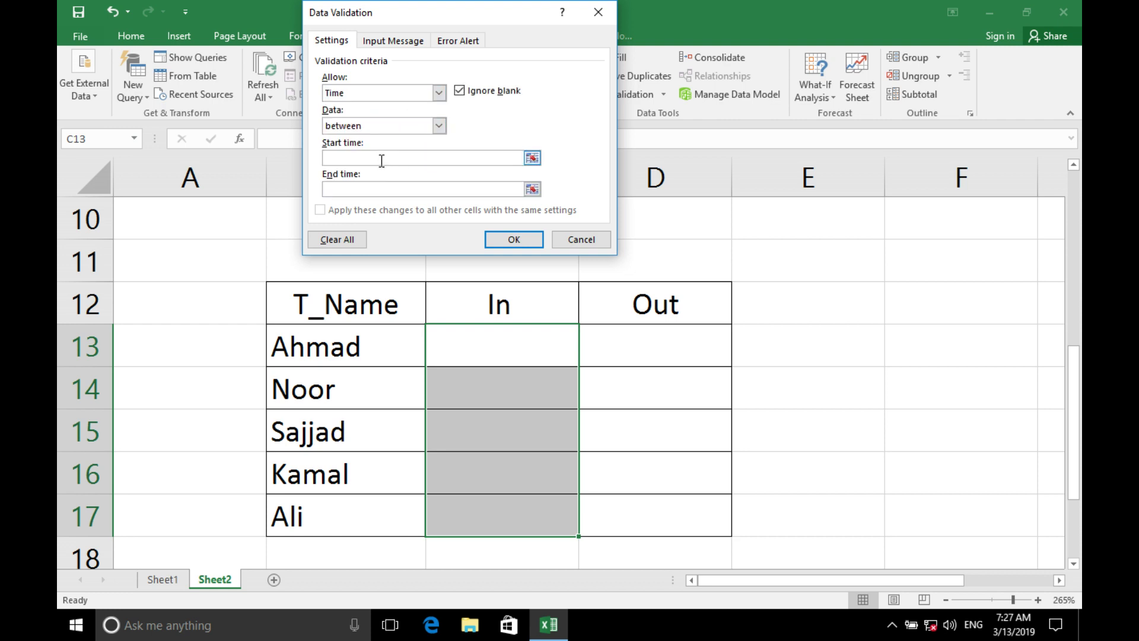
pyautogui.write('7:00 z')
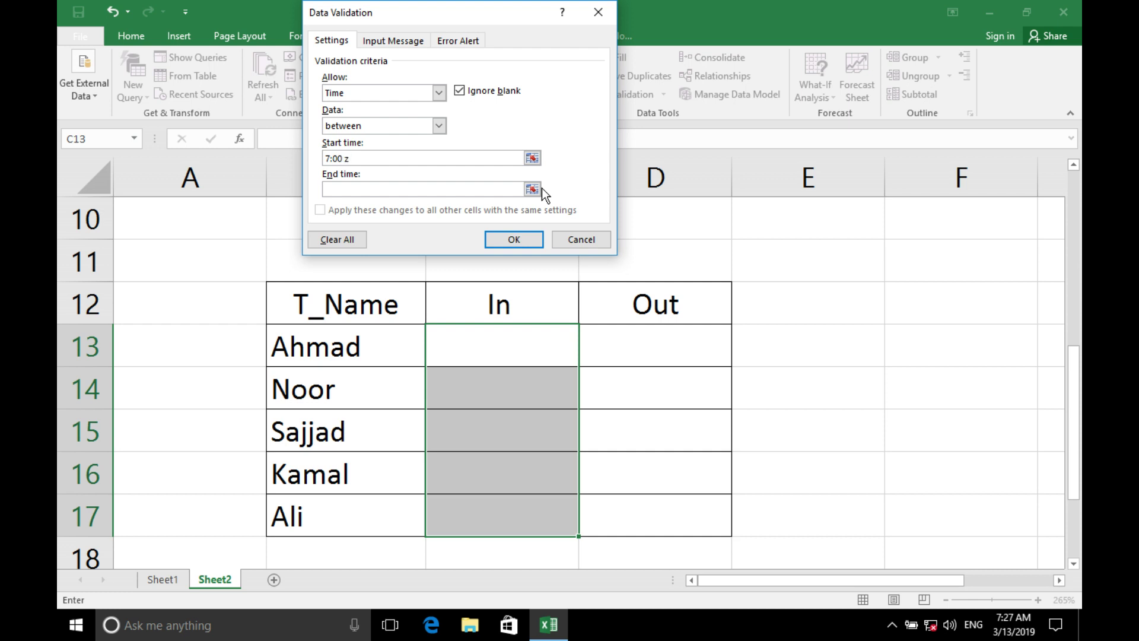
pyautogui.write('<')
pyautogui.write(' AM')
pyautogui.write('8')
pyautogui.write('1')
pyautogui.write('AM')
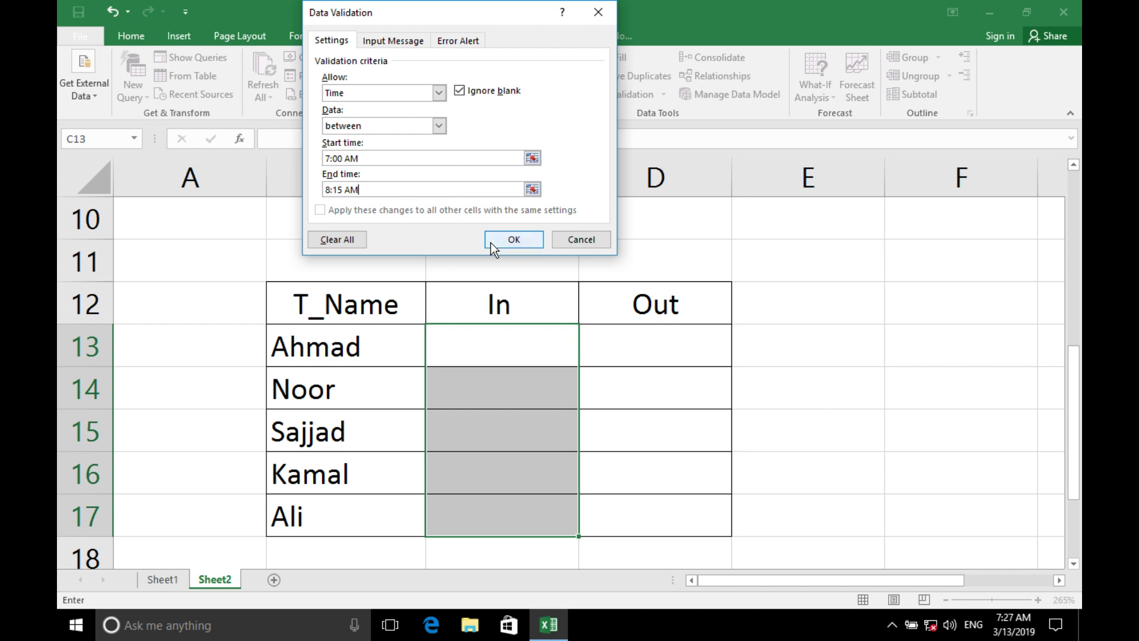
pyautogui.click(491, 240)
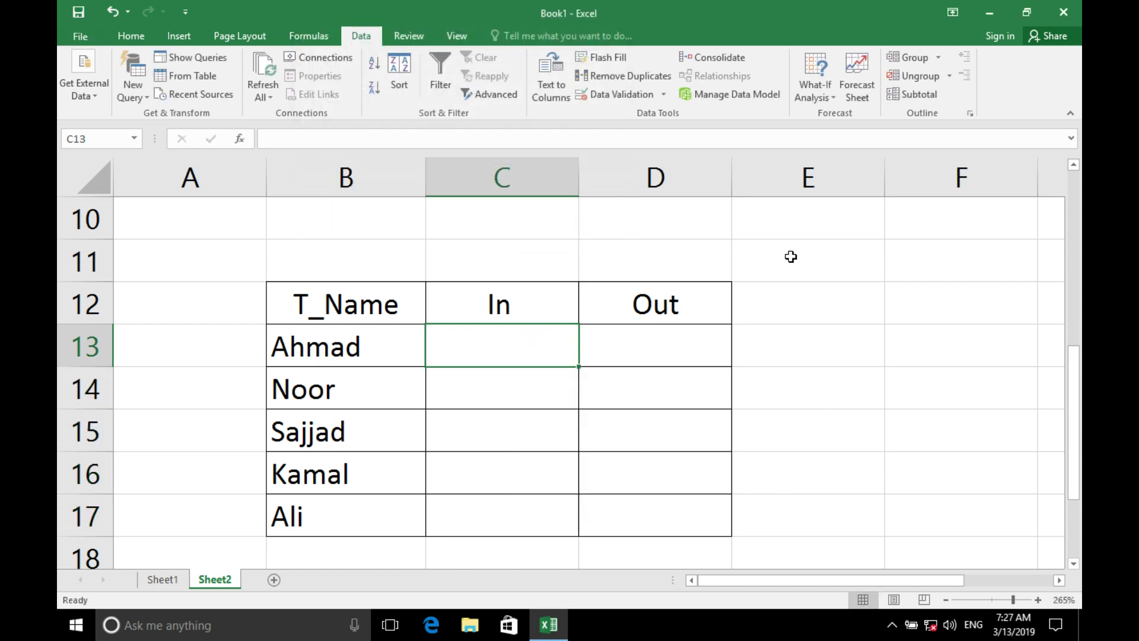
# Enter 7:15 AM in C13 and confirm 8:16 AM is rejected in C14.
pyautogui.write('7')
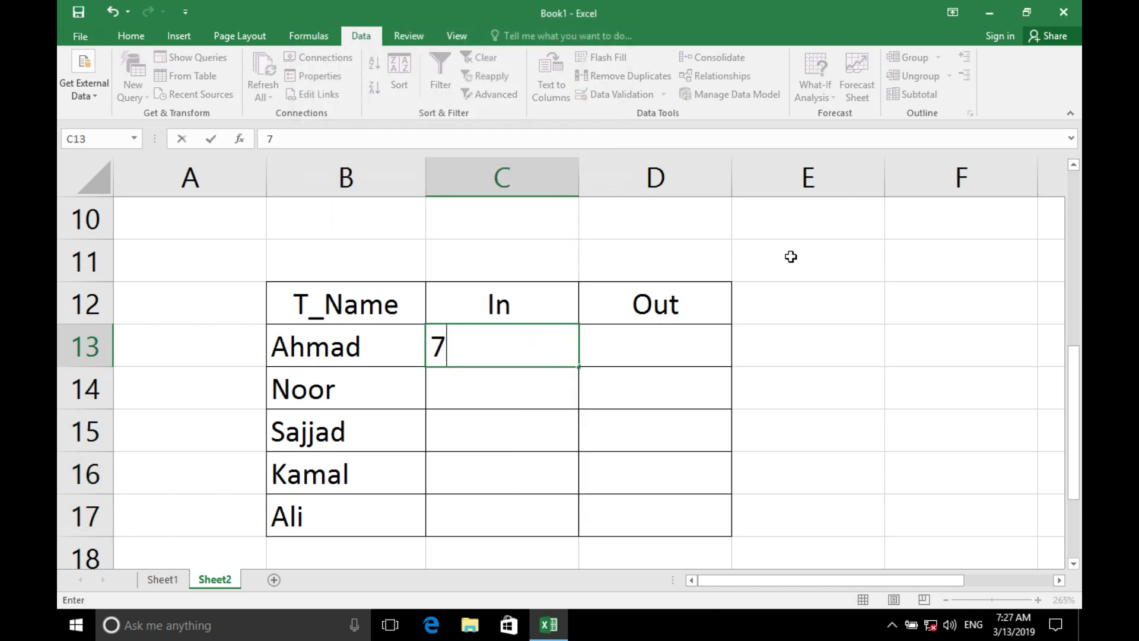
pyautogui.write(':15 ')
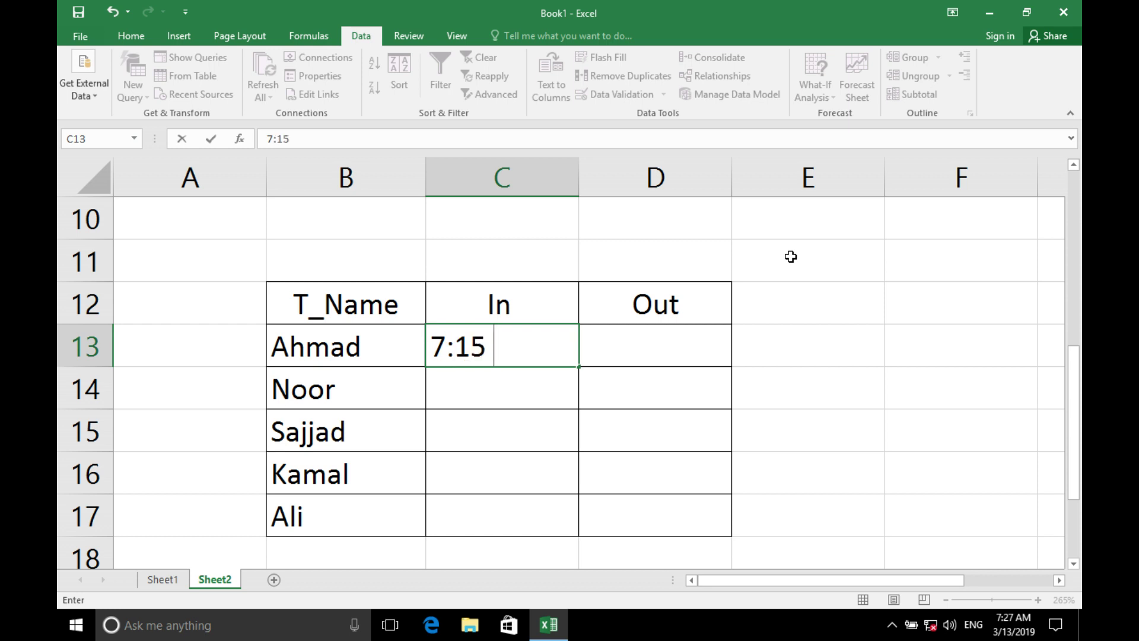
pyautogui.write('AM')
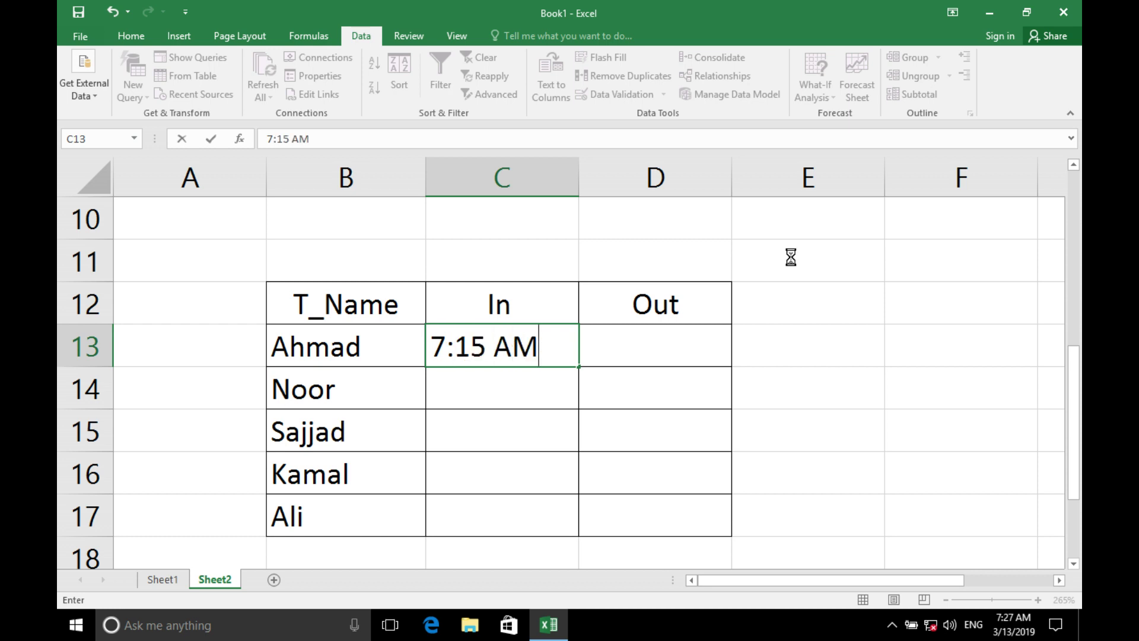
pyautogui.press('Return')
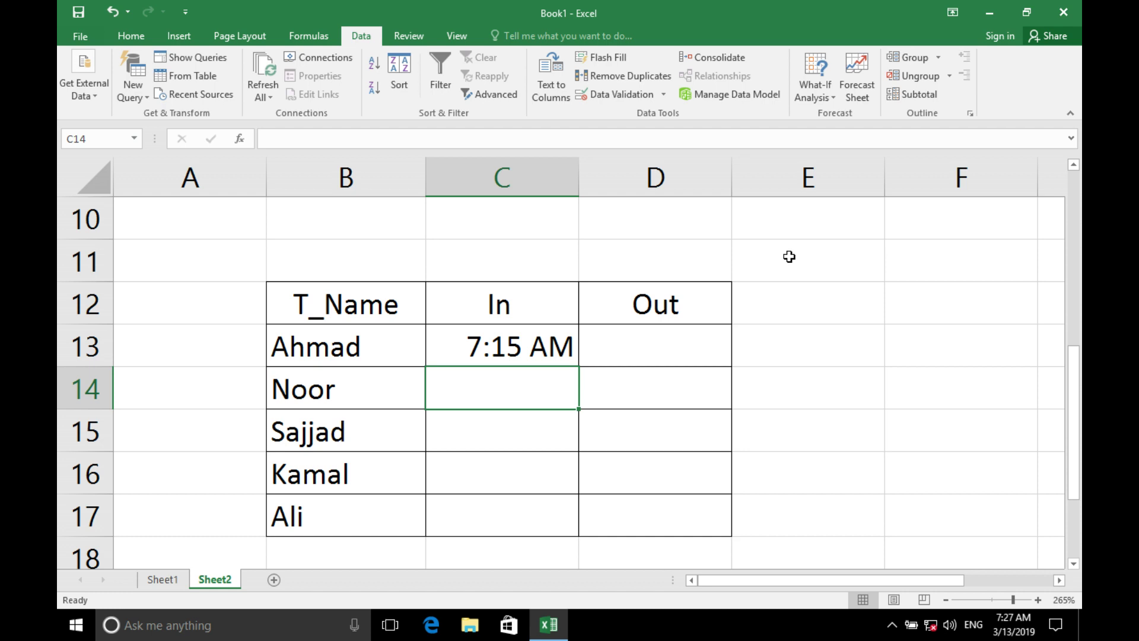
pyautogui.write('8:1')
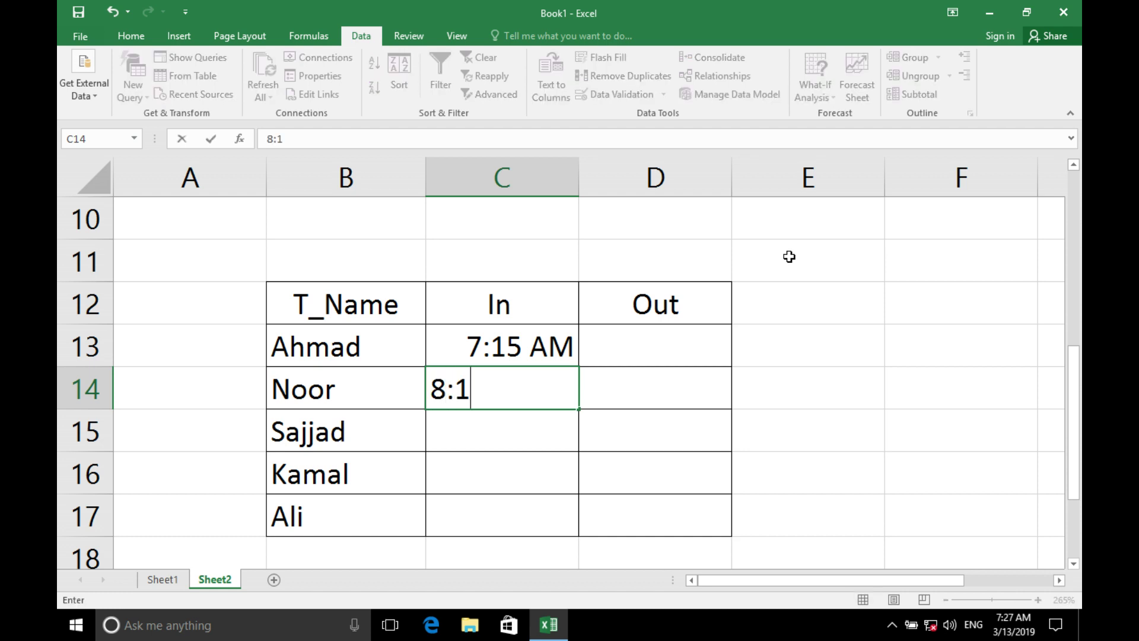
pyautogui.write('6 AM')
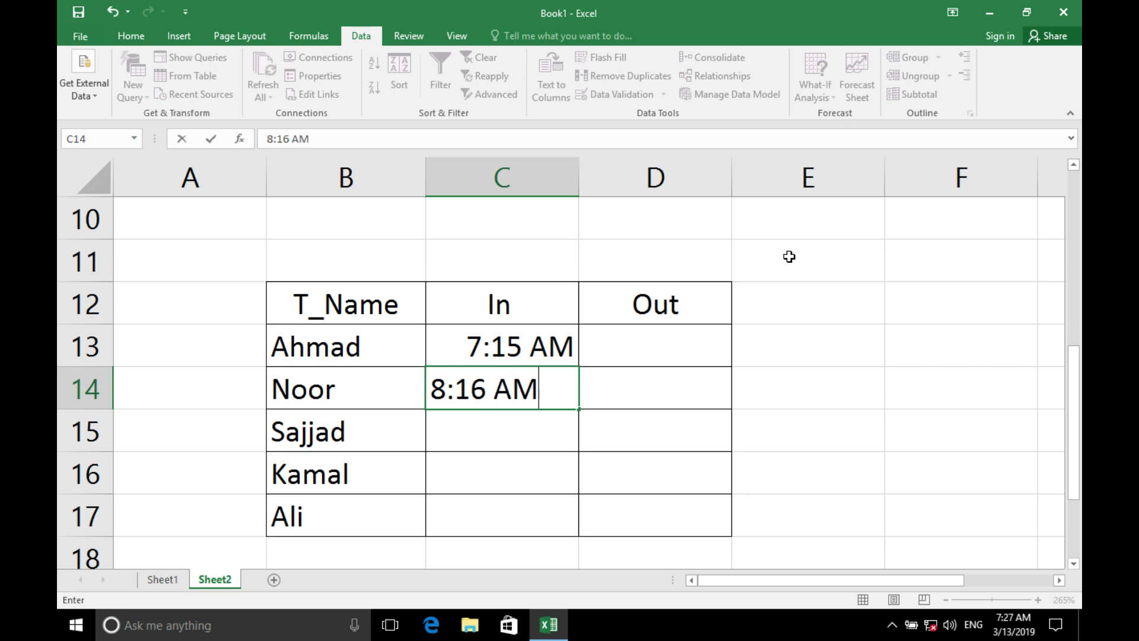
pyautogui.press('Return')
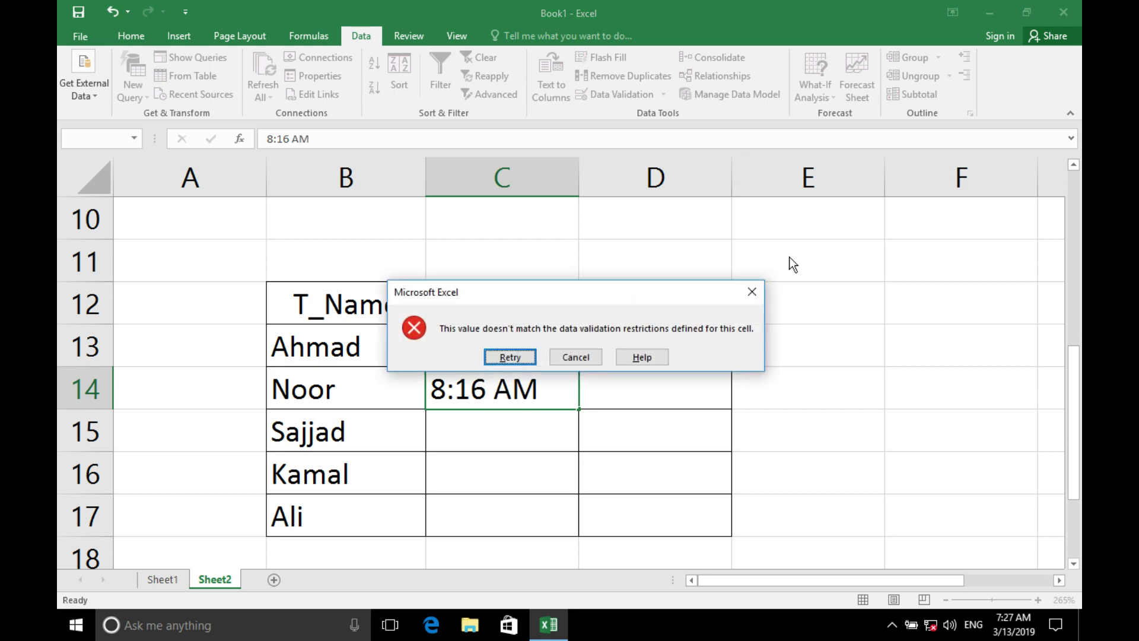
pyautogui.press('Escape')
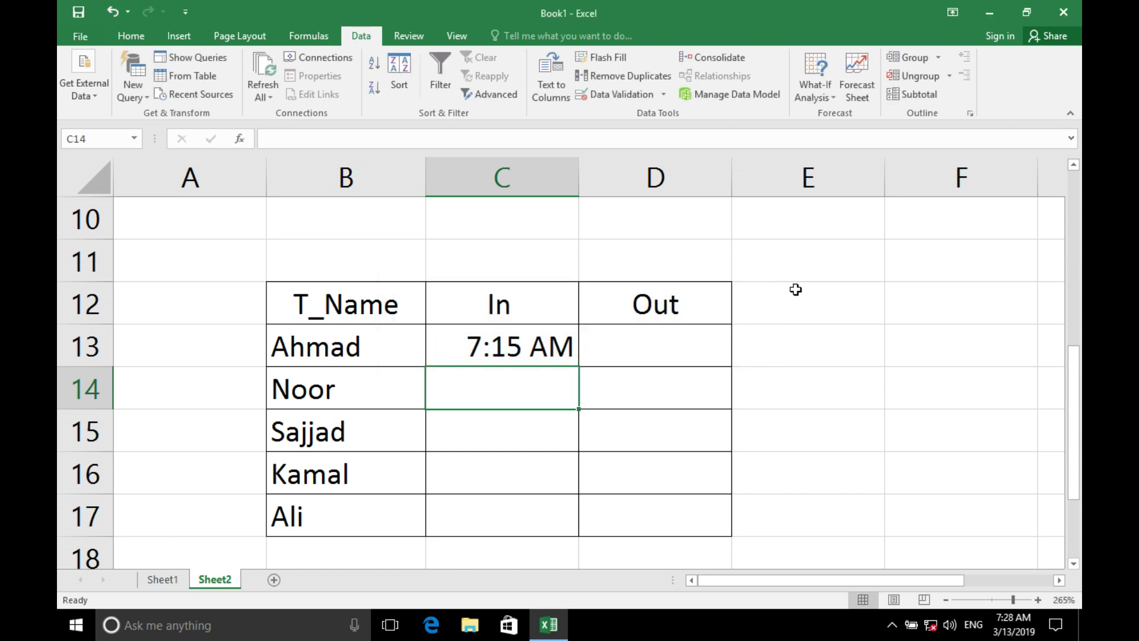
# Review the Time 'between' validation rule and close it unchanged.
pyautogui.click(629, 93)
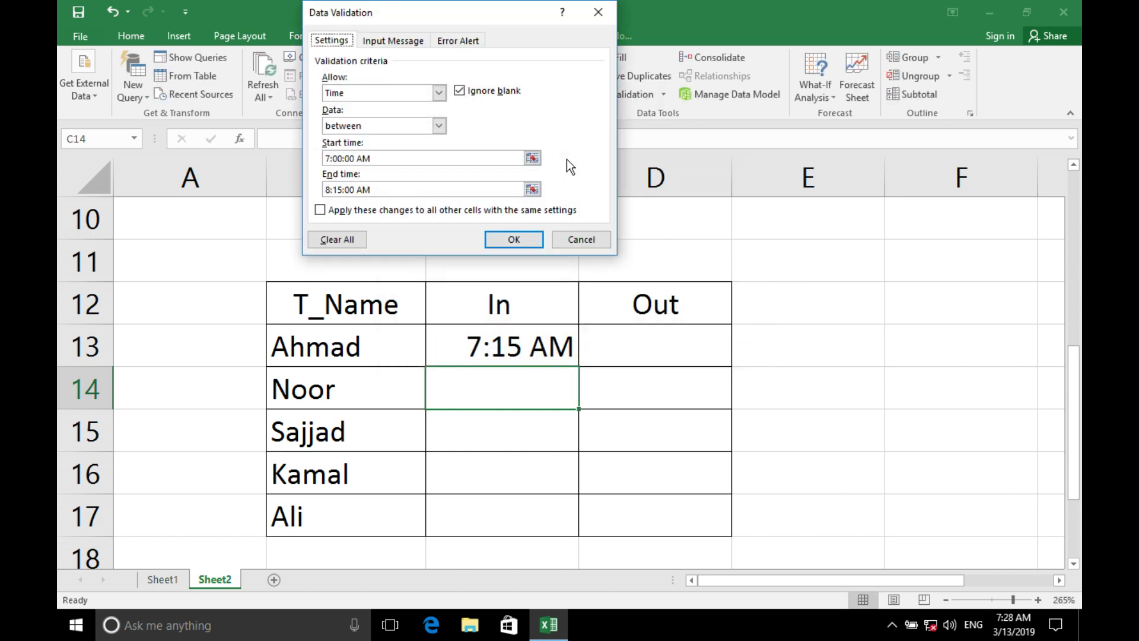
pyautogui.click(383, 123)
pyautogui.click(380, 132)
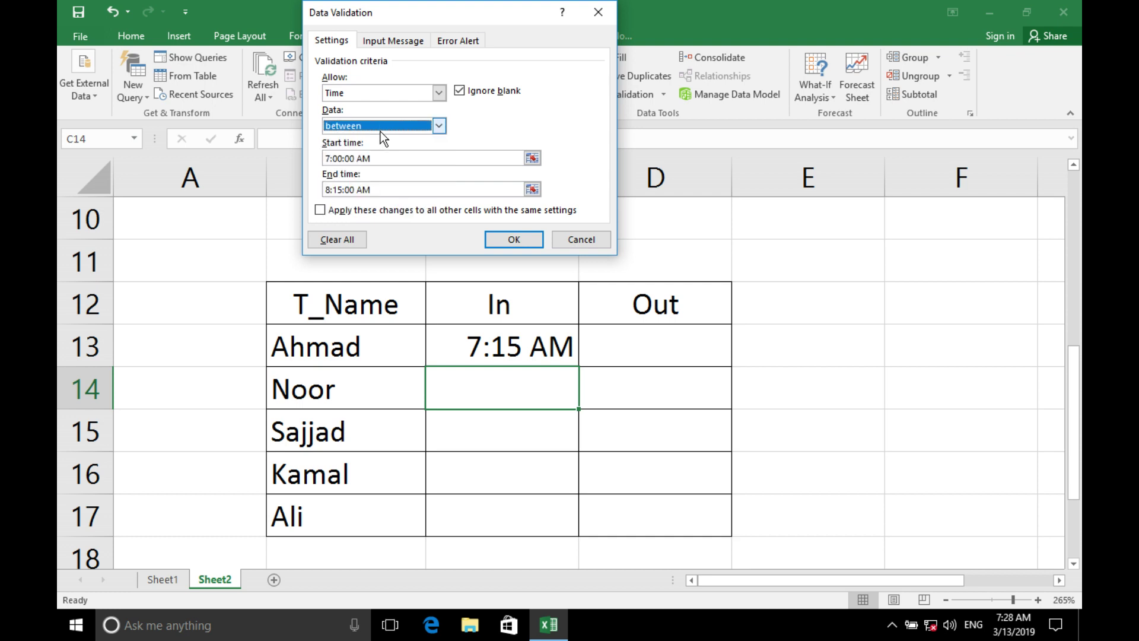
pyautogui.click(386, 93)
pyautogui.click(576, 238)
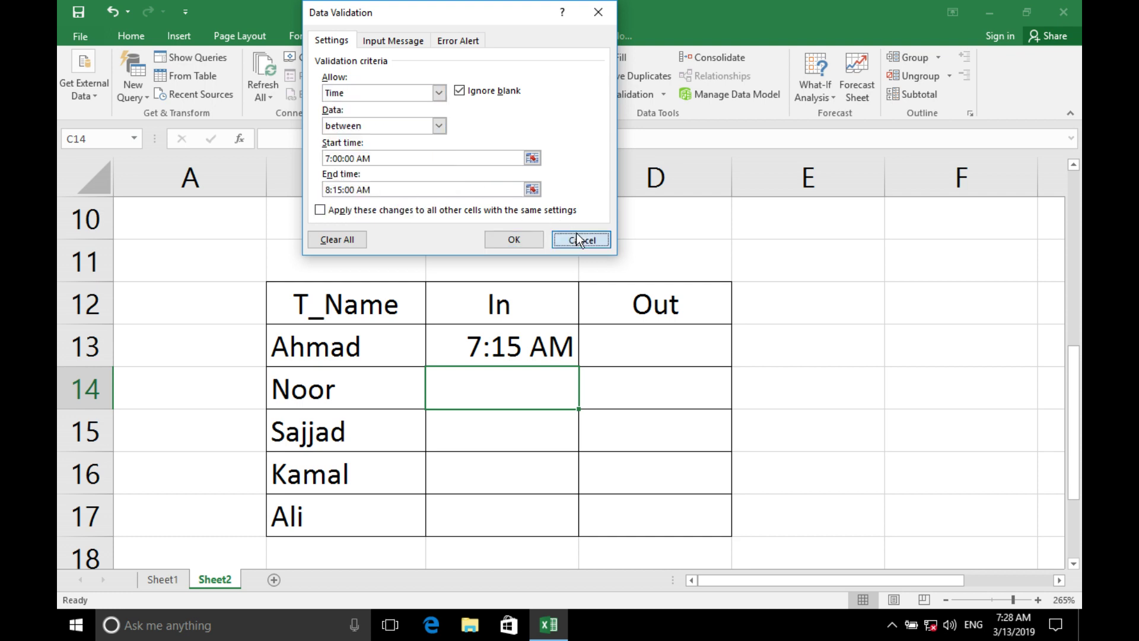
pyautogui.click(576, 237)
pyautogui.scroll(4, 490, 243)
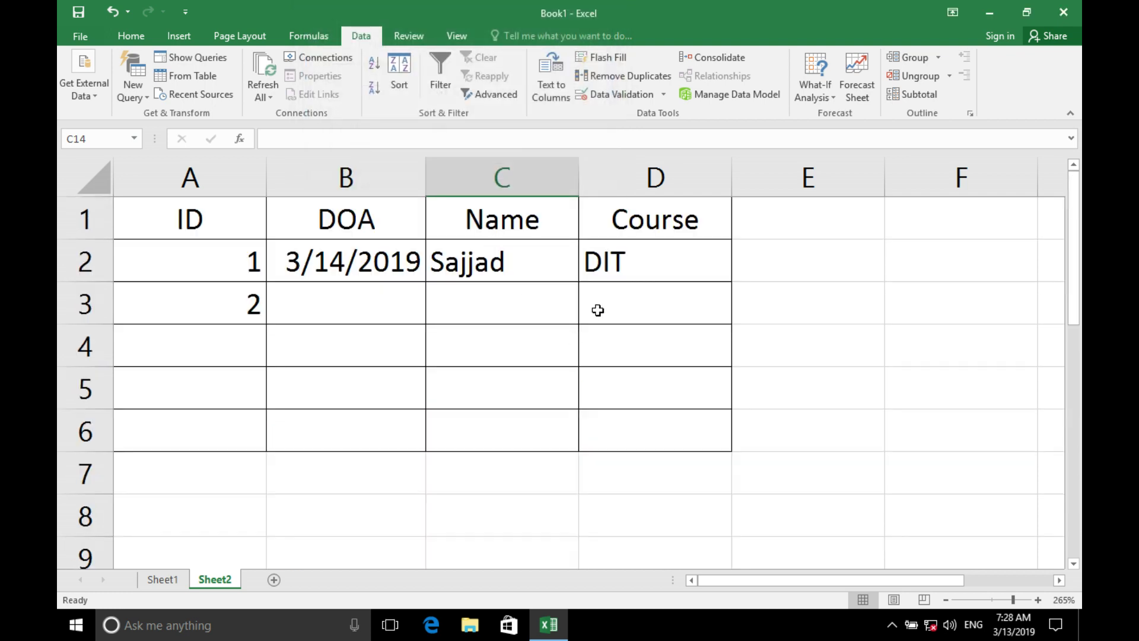
# On Sheet1, use Clear All to remove data validation from A2:E7.
pyautogui.click(162, 579)
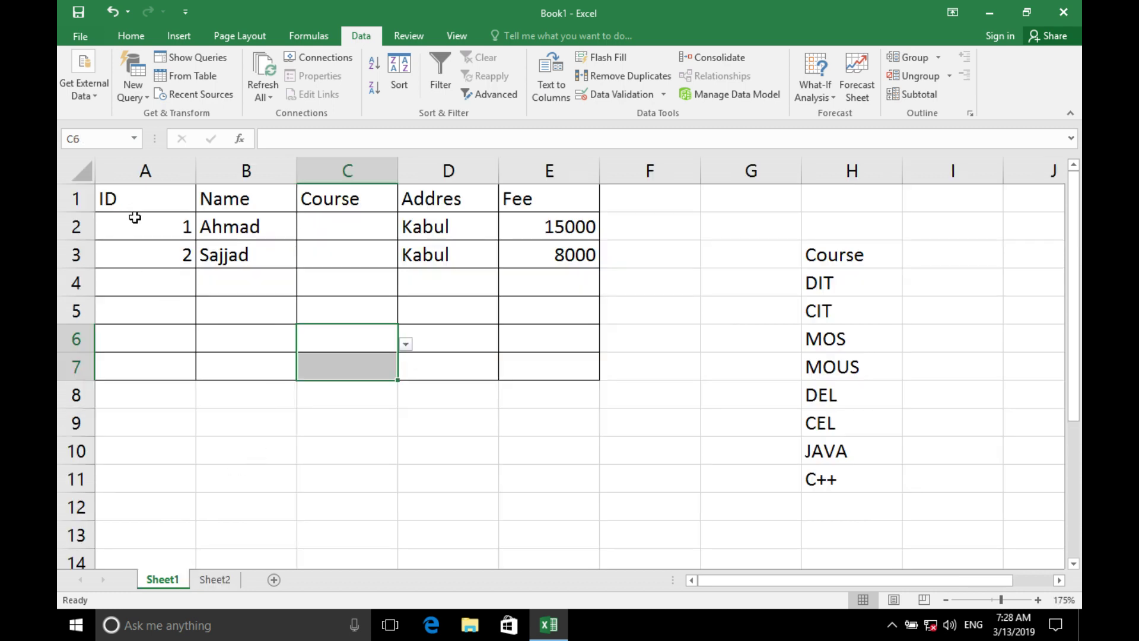
pyautogui.moveTo(135, 218); pyautogui.dragTo(526, 379)
pyautogui.click(611, 95)
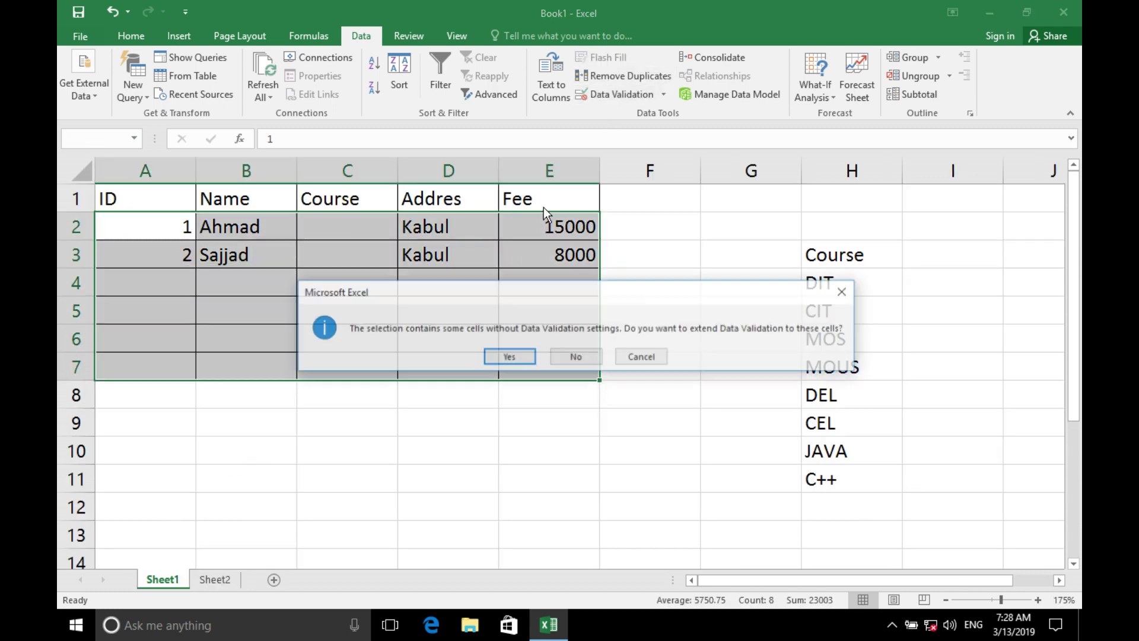
pyautogui.click(513, 358)
pyautogui.click(336, 237)
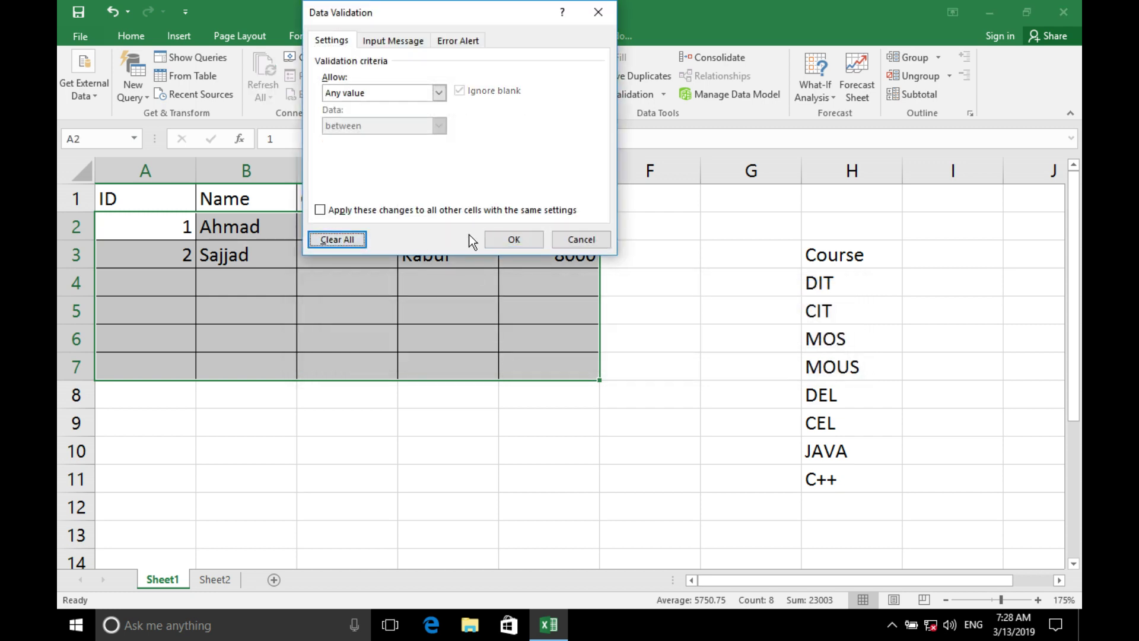
pyautogui.click(511, 238)
pyautogui.click(459, 313)
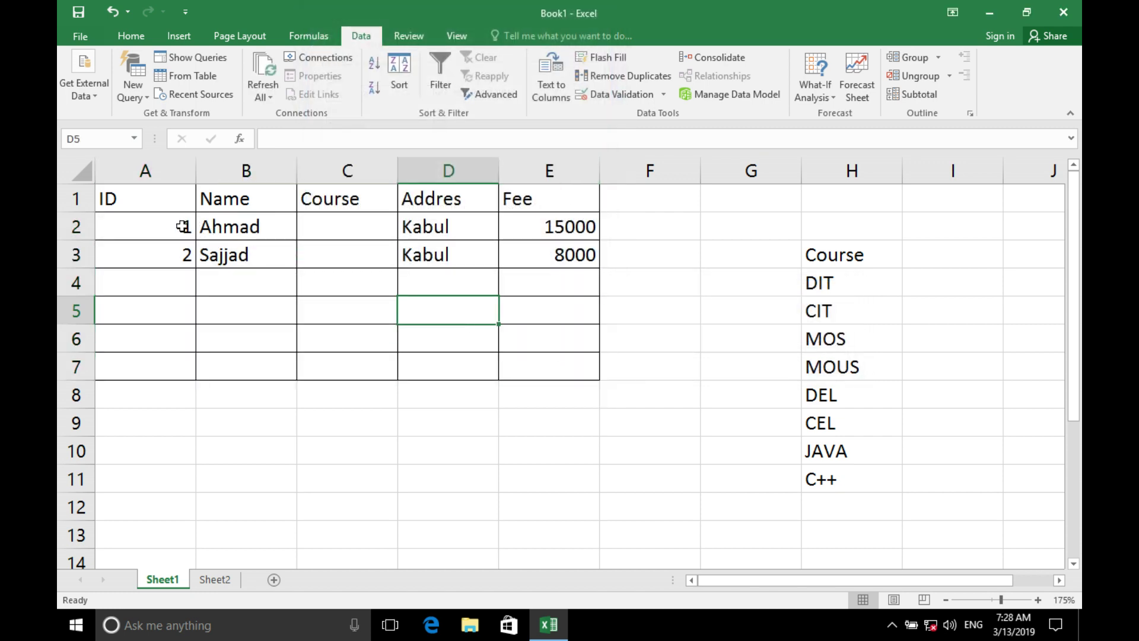
# Type random test text into Name cell B2.
pyautogui.click(232, 230)
pyautogui.write('slkadfjlkasdjflk')
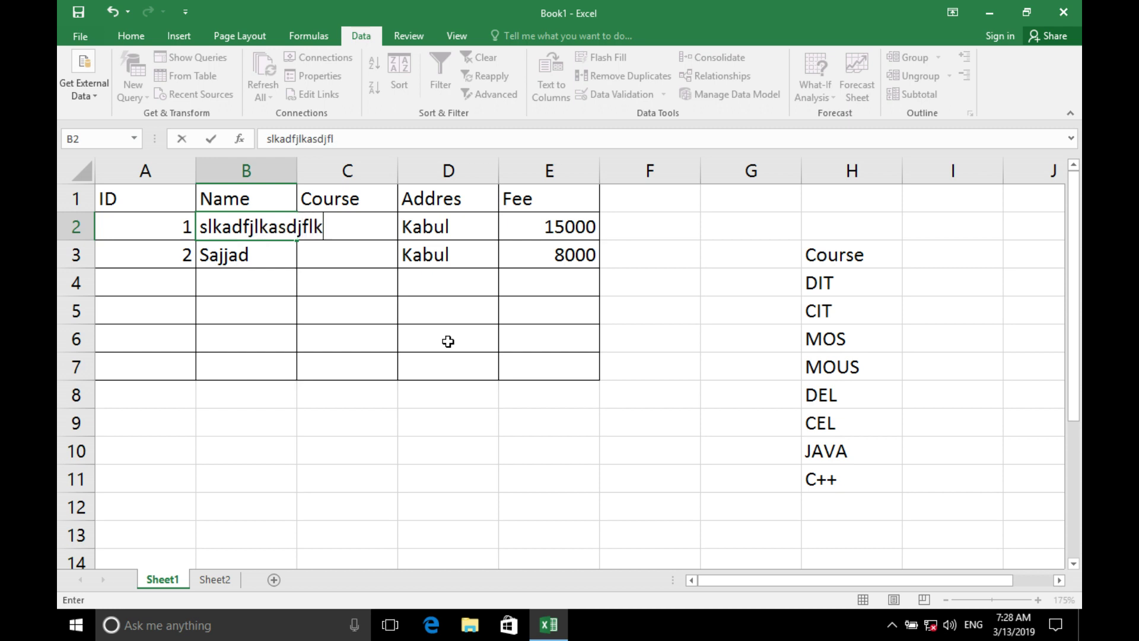
pyautogui.write('asdjklfasklj')
pyautogui.press('Return')
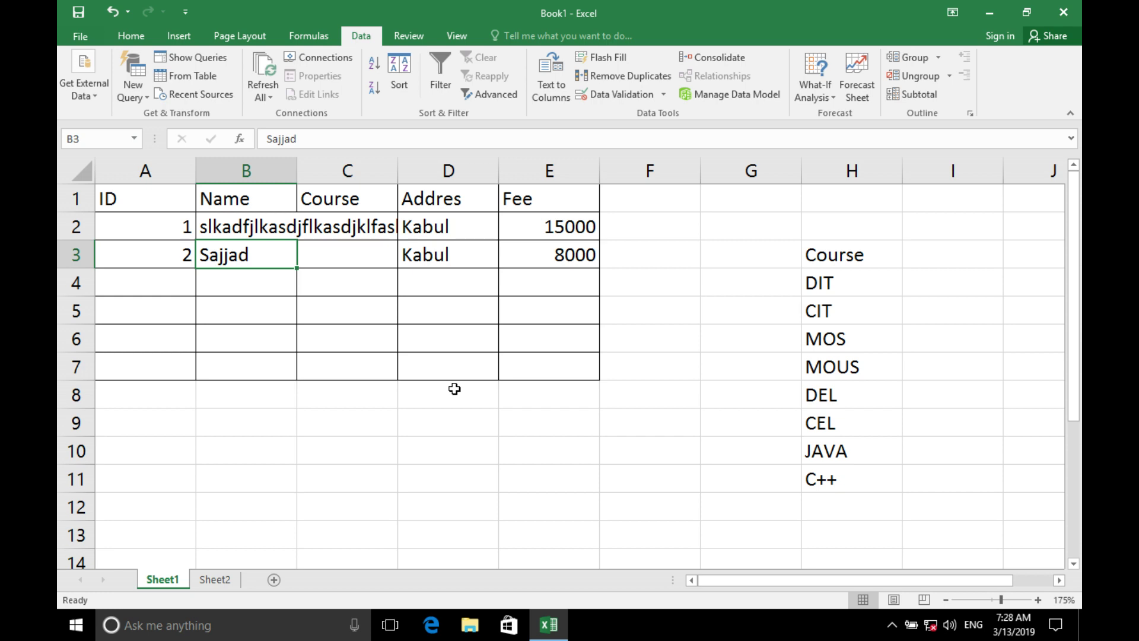
# Select table rows 2 through 7 and delete their contents.
pyautogui.press('Up')
pyautogui.press('Up')
pyautogui.press('Left')
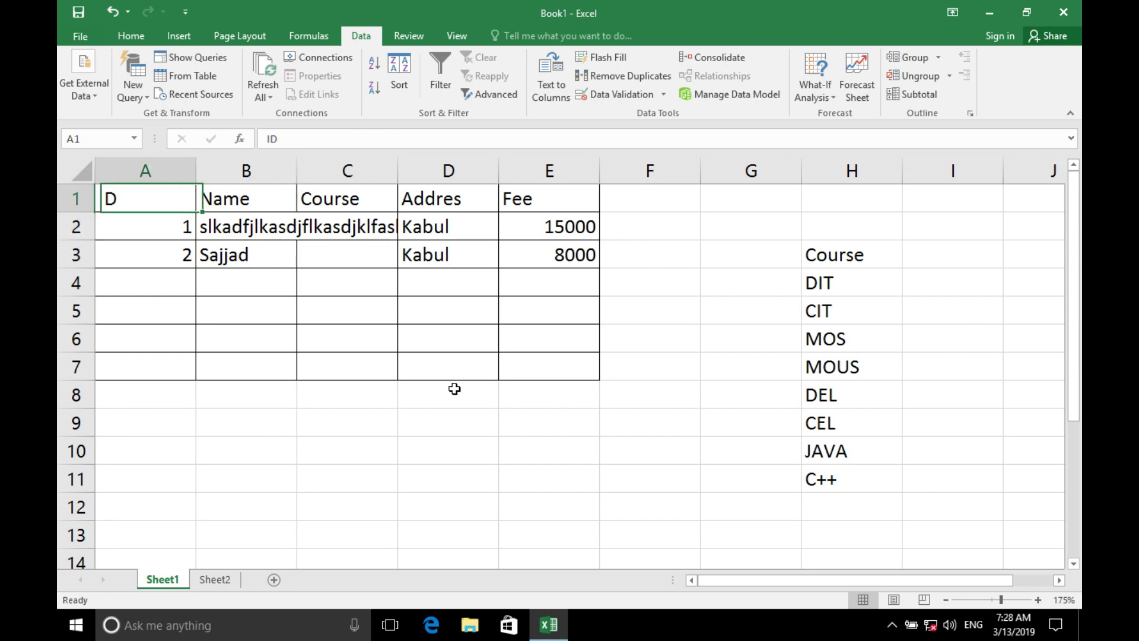
pyautogui.press('Down')
pyautogui.hotkey('shift', 'Right')
pyautogui.hotkey('shift', 'Right')
pyautogui.hotkey('shift', 'Right')
pyautogui.hotkey('shift', 'Right')
pyautogui.hotkey('shift', 'Down')
pyautogui.hotkey('shift', 'Down')
pyautogui.hotkey('shift', 'Down')
pyautogui.hotkey('shift', 'Down')
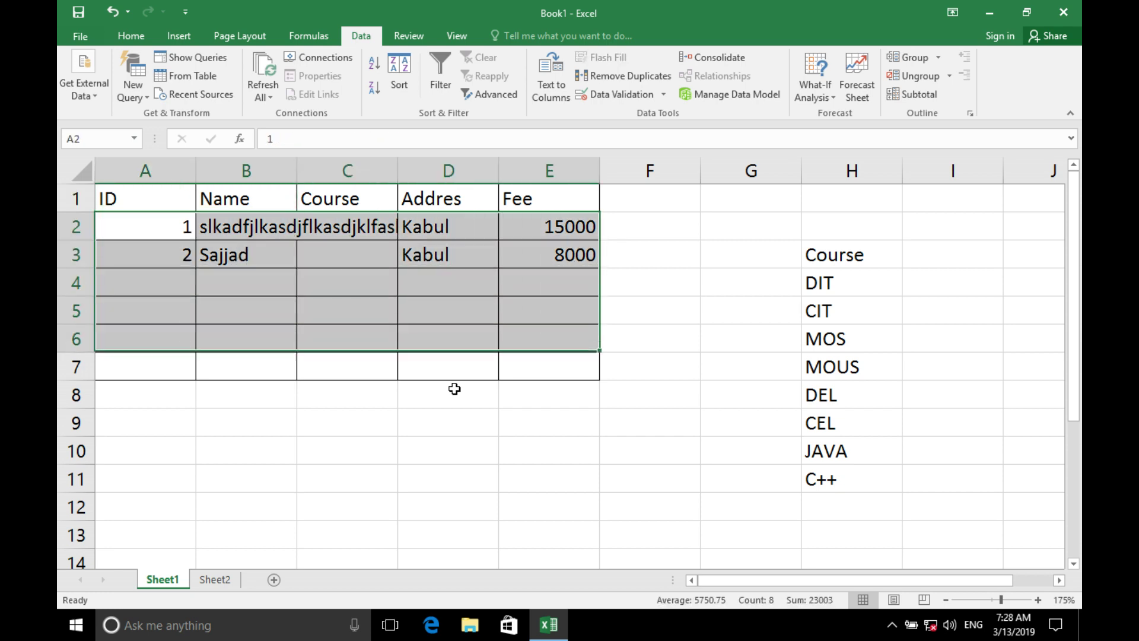
pyautogui.hotkey('shift', 'Down')
pyautogui.hotkey('ctrl', 'c')
pyautogui.press('Delete')
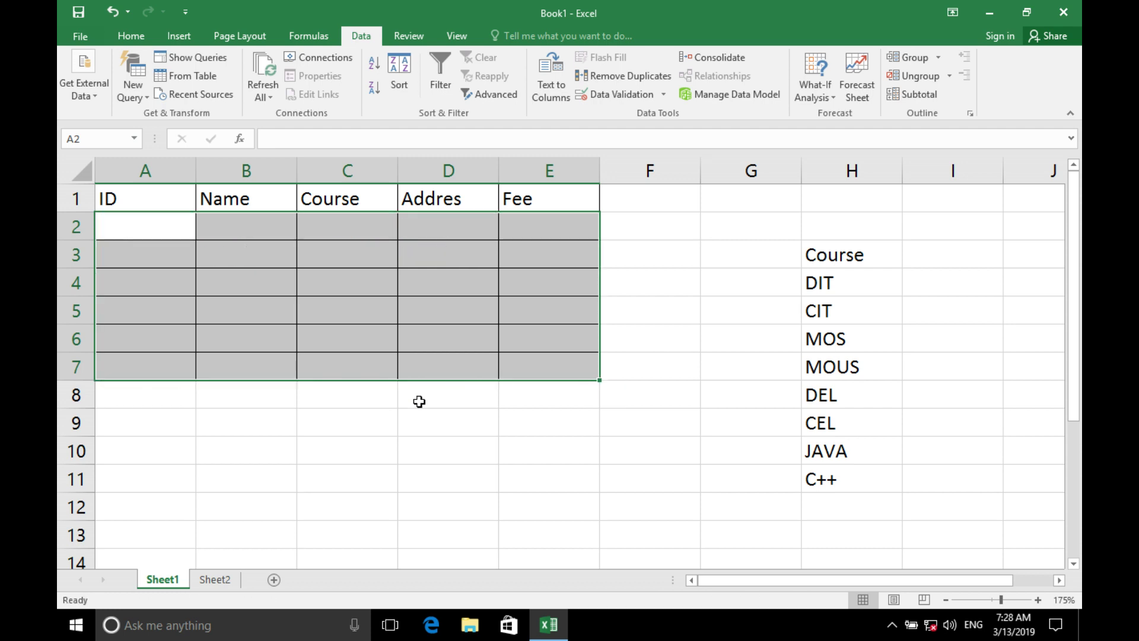
pyautogui.click(412, 441)
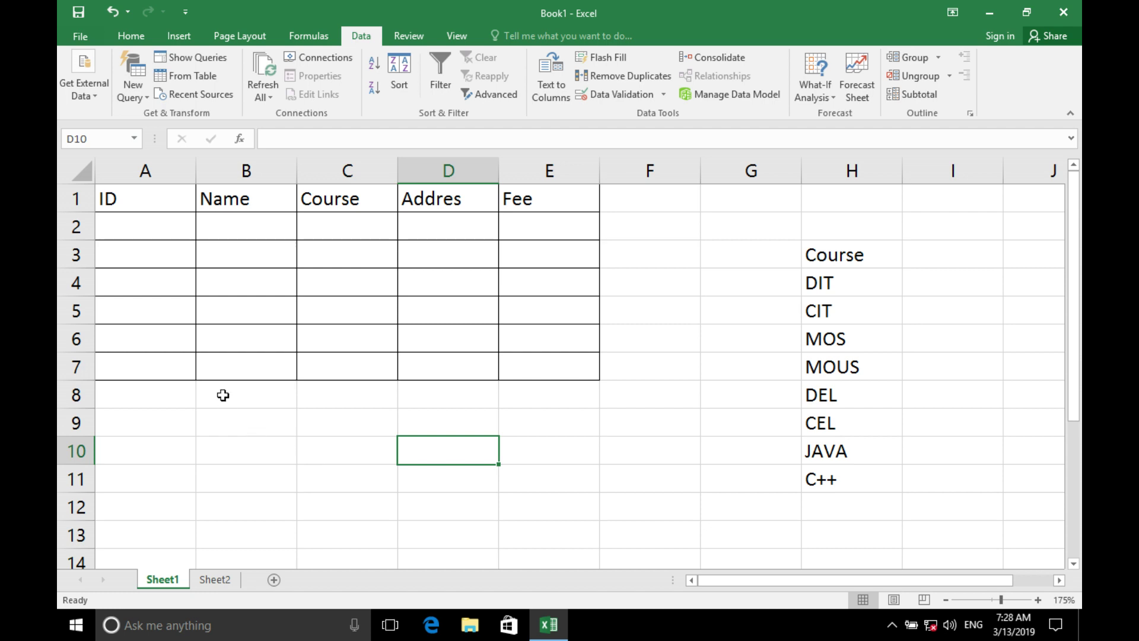
# Give B2:B7 a Text length validation rule between 3 and 15 characters.
pyautogui.moveTo(238, 225); pyautogui.dragTo(243, 365)
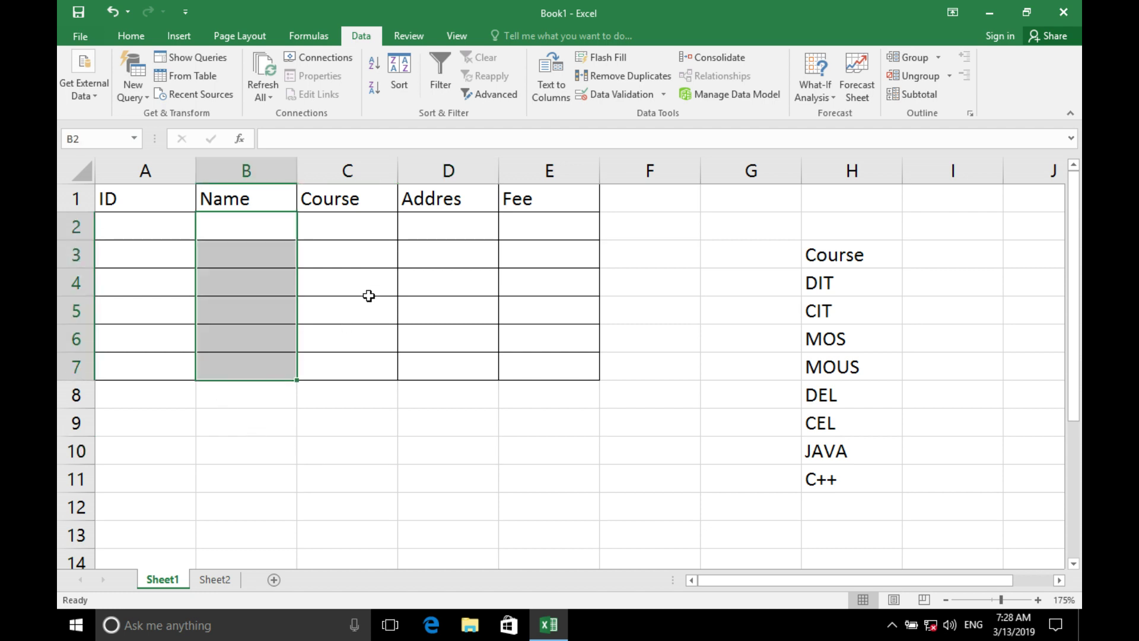
pyautogui.click(619, 97)
pyautogui.click(377, 93)
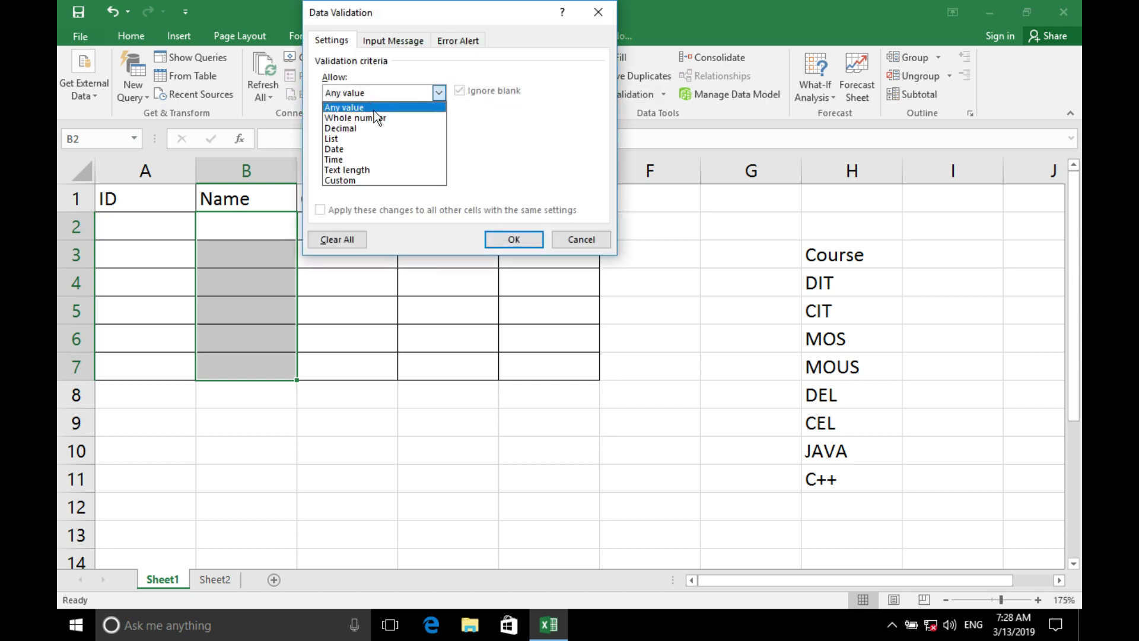
pyautogui.click(370, 171)
pyautogui.click(367, 157)
pyautogui.write('3')
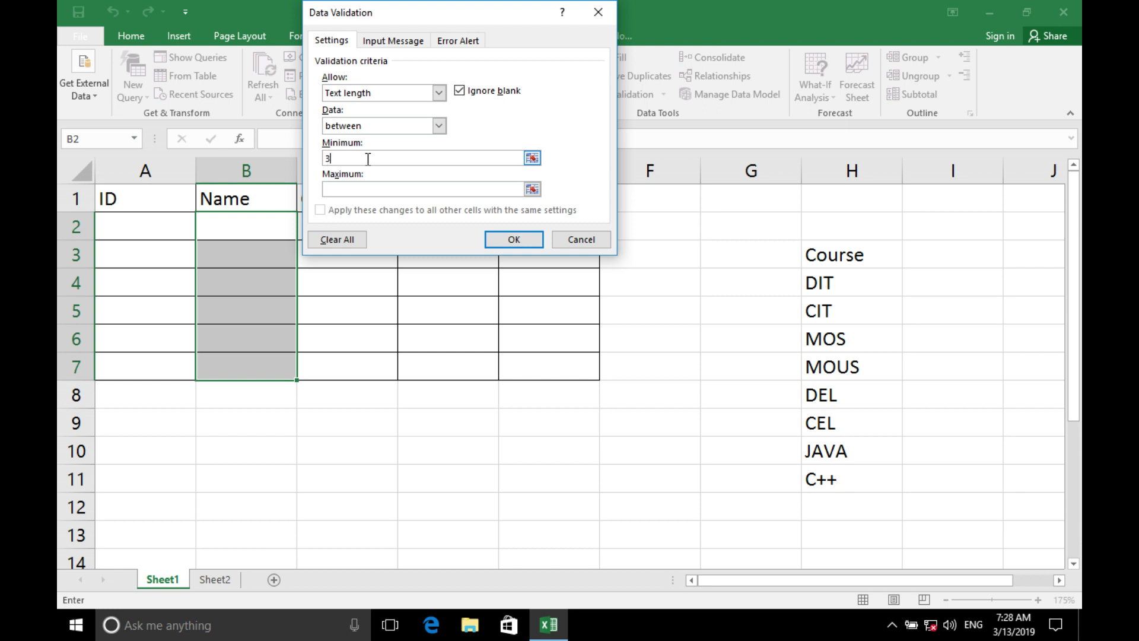
pyautogui.click(392, 190)
pyautogui.write('15')
pyautogui.click(510, 239)
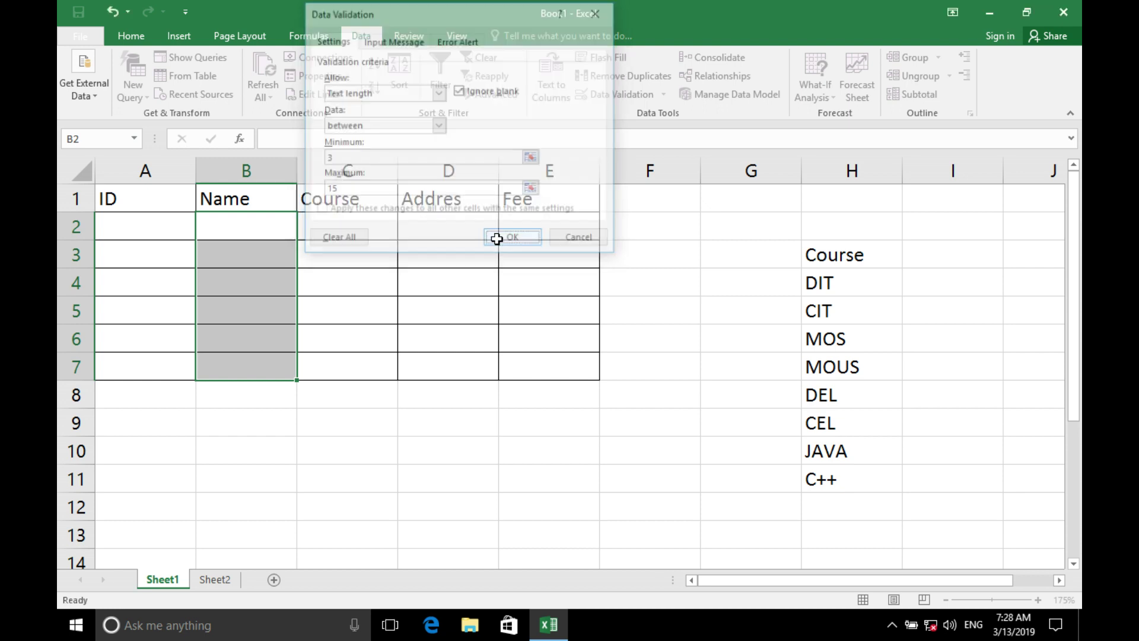
pyautogui.click(261, 229)
pyautogui.write('a')
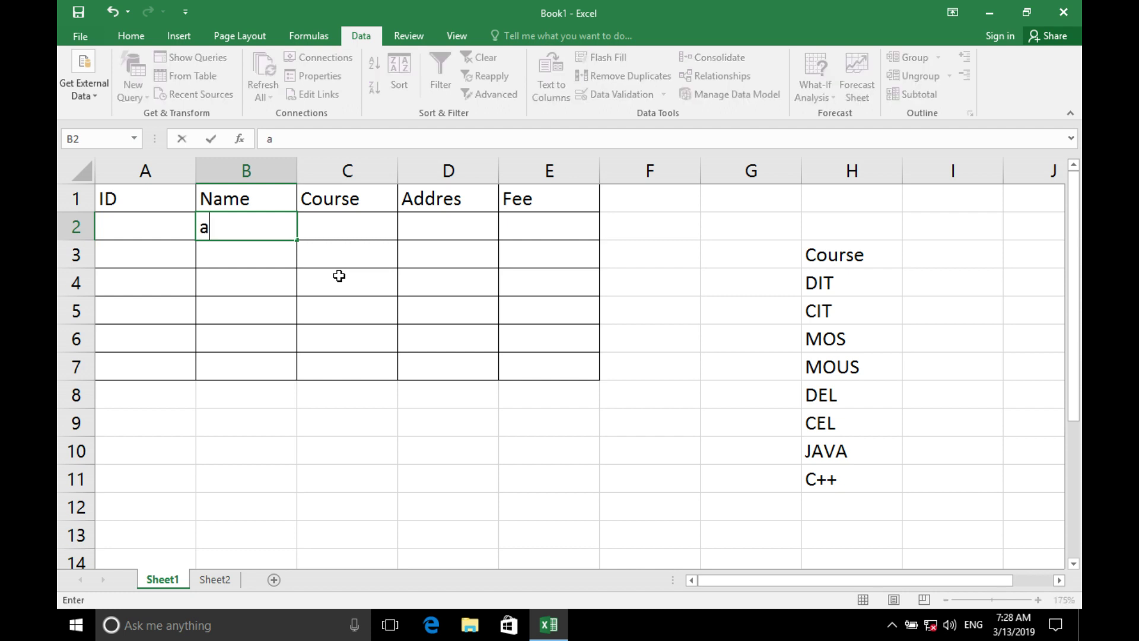
pyautogui.press('Return')
pyautogui.press('Return')
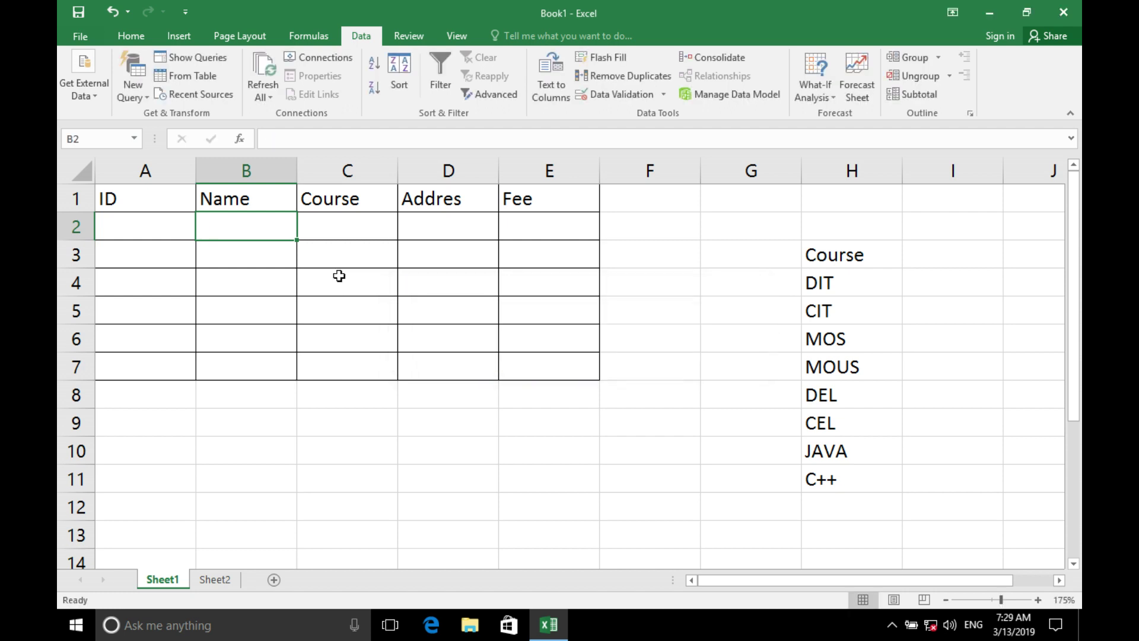
pyautogui.write('ali')
pyautogui.press('Return')
pyautogui.write('aaa')
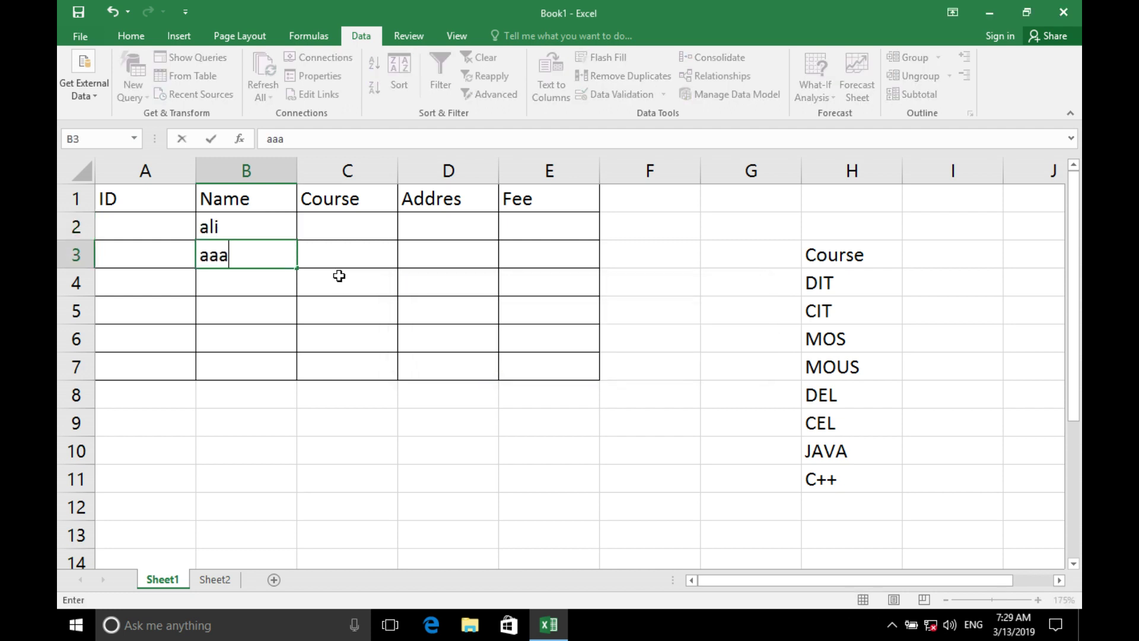
pyautogui.press('Return')
pyautogui.press('Up')
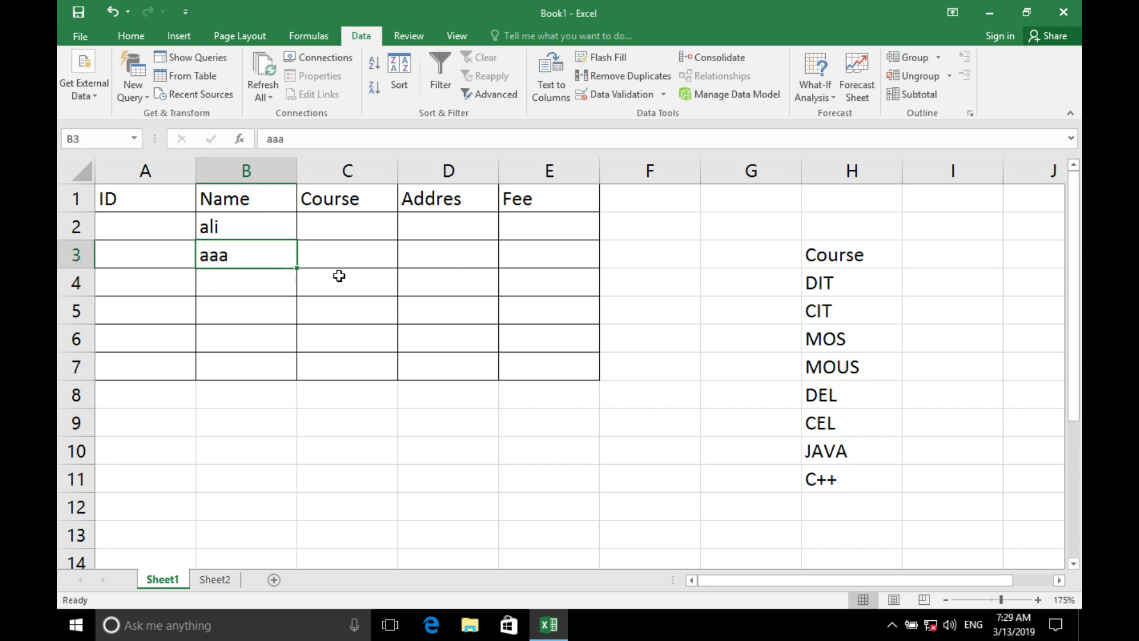
pyautogui.press('Delete')
pyautogui.write('sdklfjlkasjflkjasfkljsadklfj')
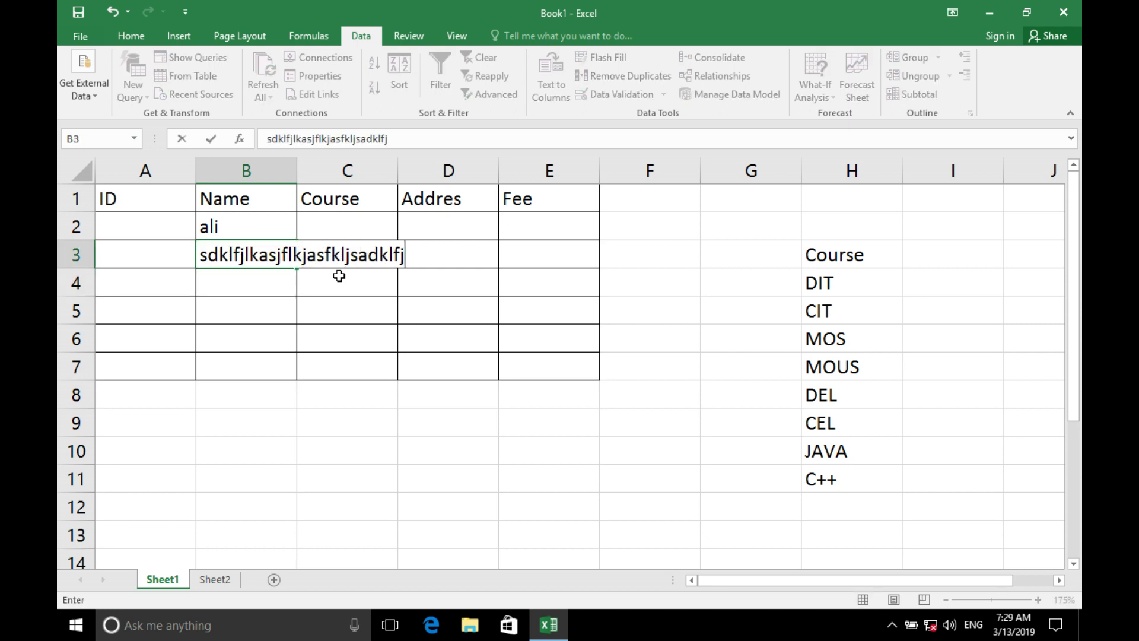
pyautogui.write('askldfjlasdjkflkasdjflasf')
pyautogui.press('Return')
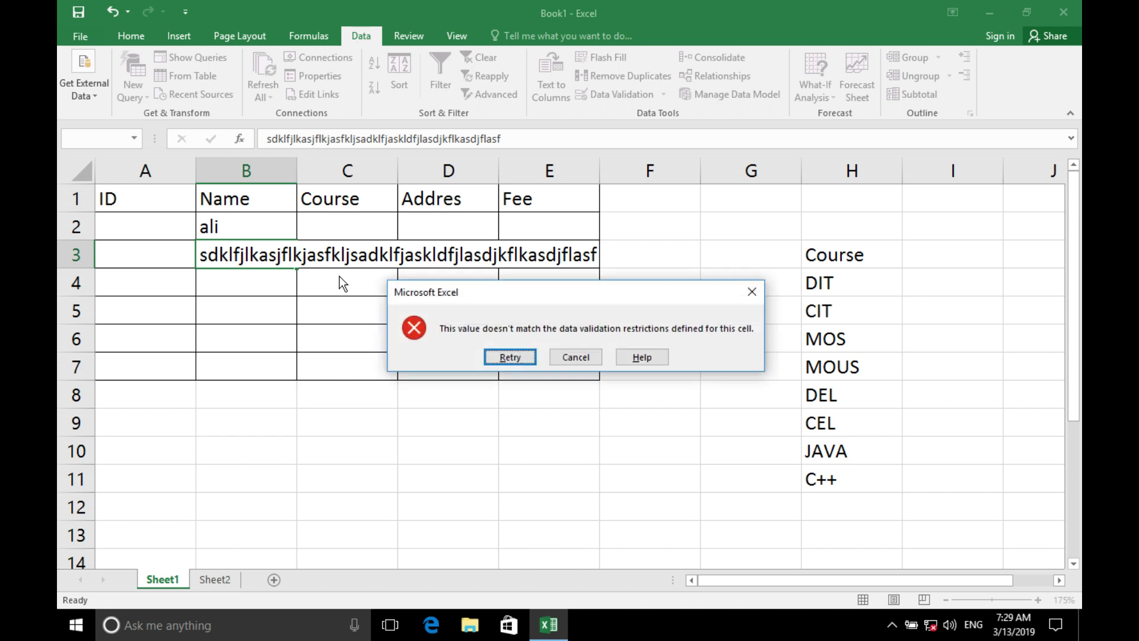
pyautogui.press('Escape')
pyautogui.press('Up')
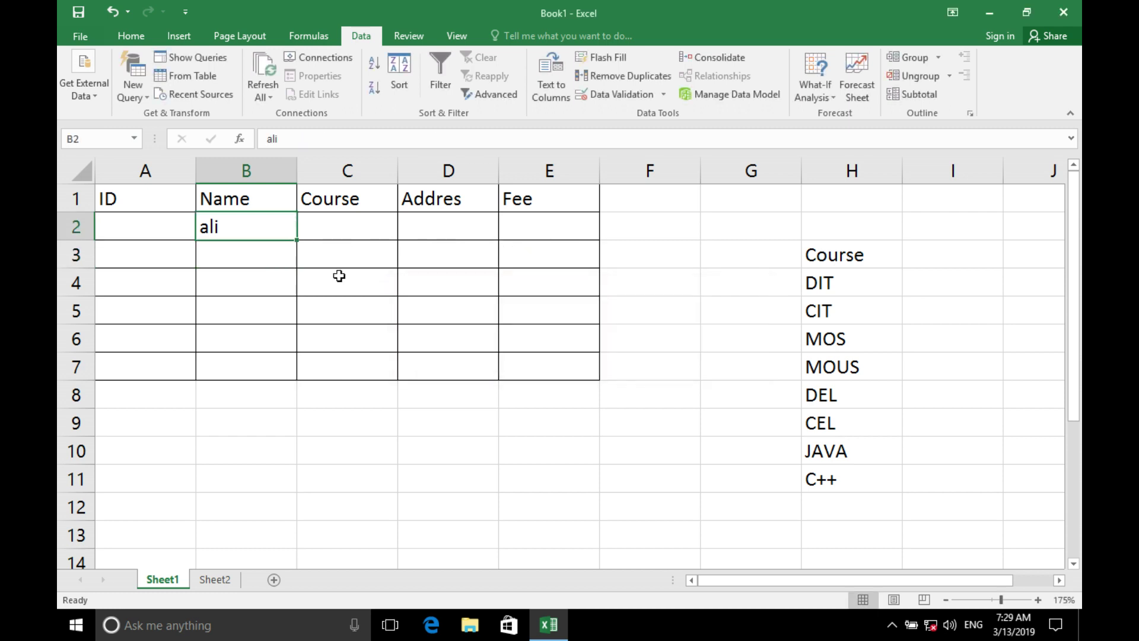
pyautogui.press('Delete')
pyautogui.write('Sajjad Ah')
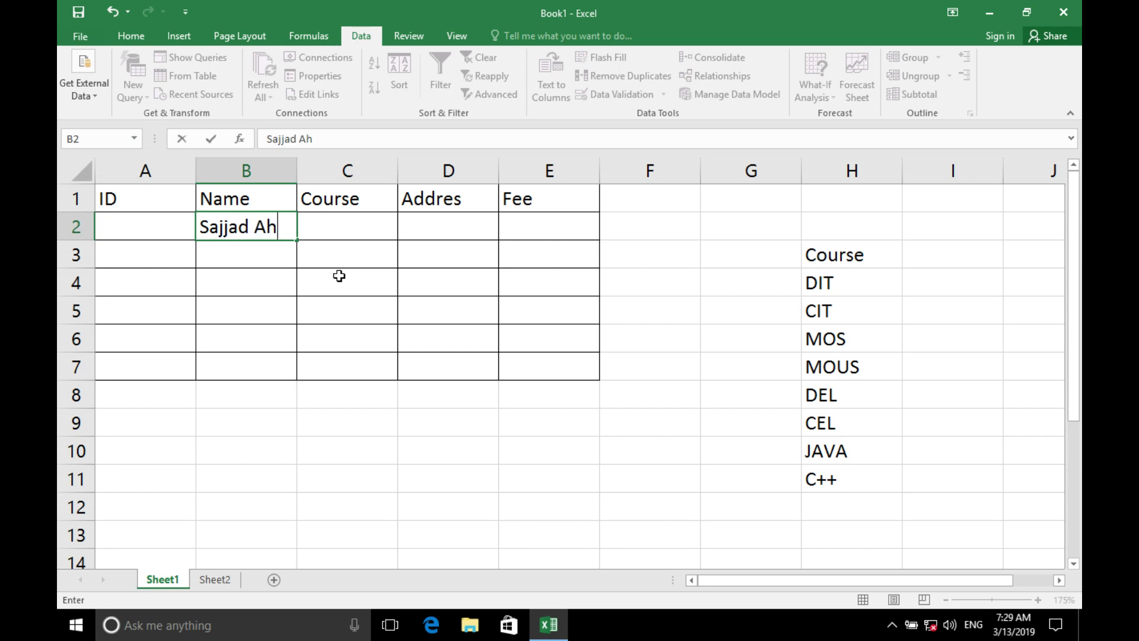
pyautogui.write('mad')
pyautogui.press('Return')
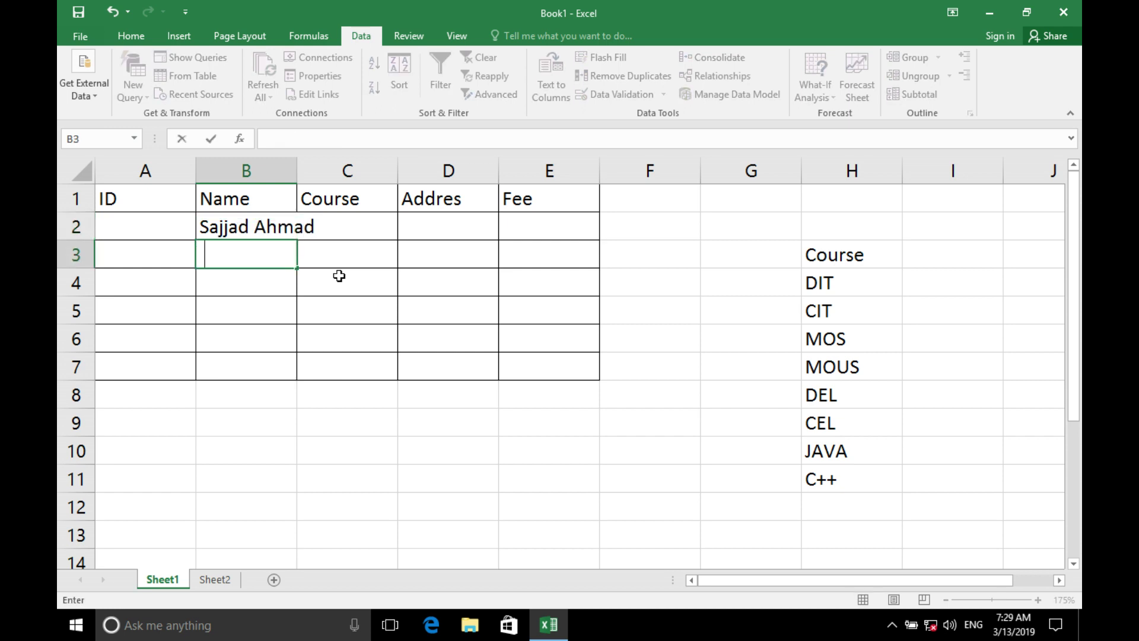
pyautogui.press('Return')
pyautogui.press('Up')
pyautogui.press('Up')
pyautogui.hotkey('shift', 'Down')
pyautogui.hotkey('shift', 'Down')
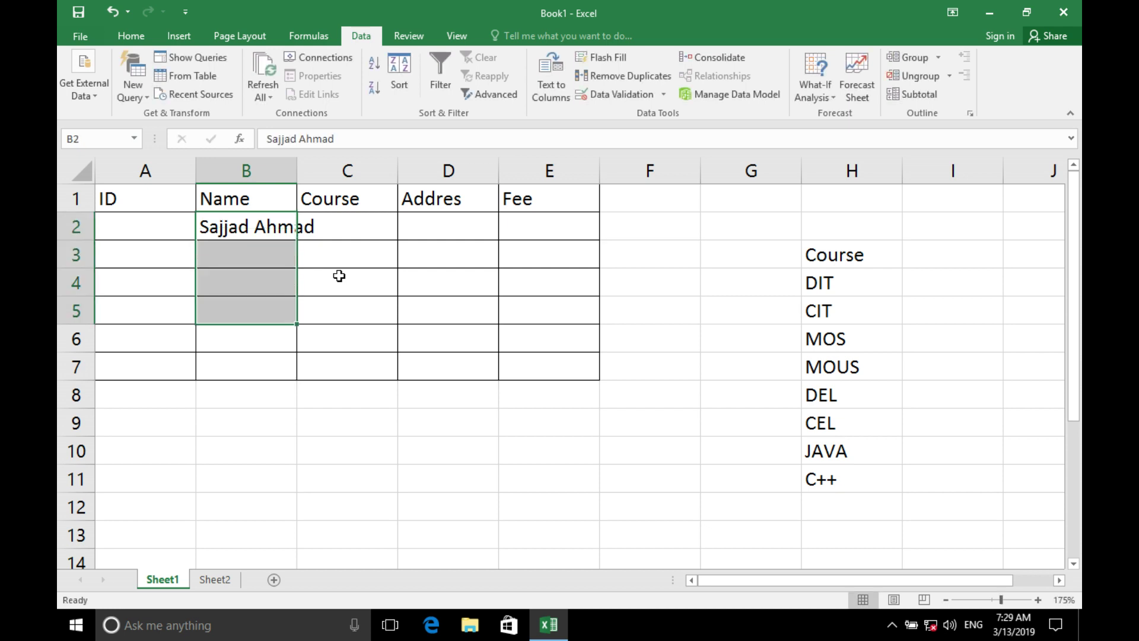
pyautogui.hotkey('shift', 'Down')
pyautogui.hotkey('shift', 'Down')
pyautogui.press('Delete')
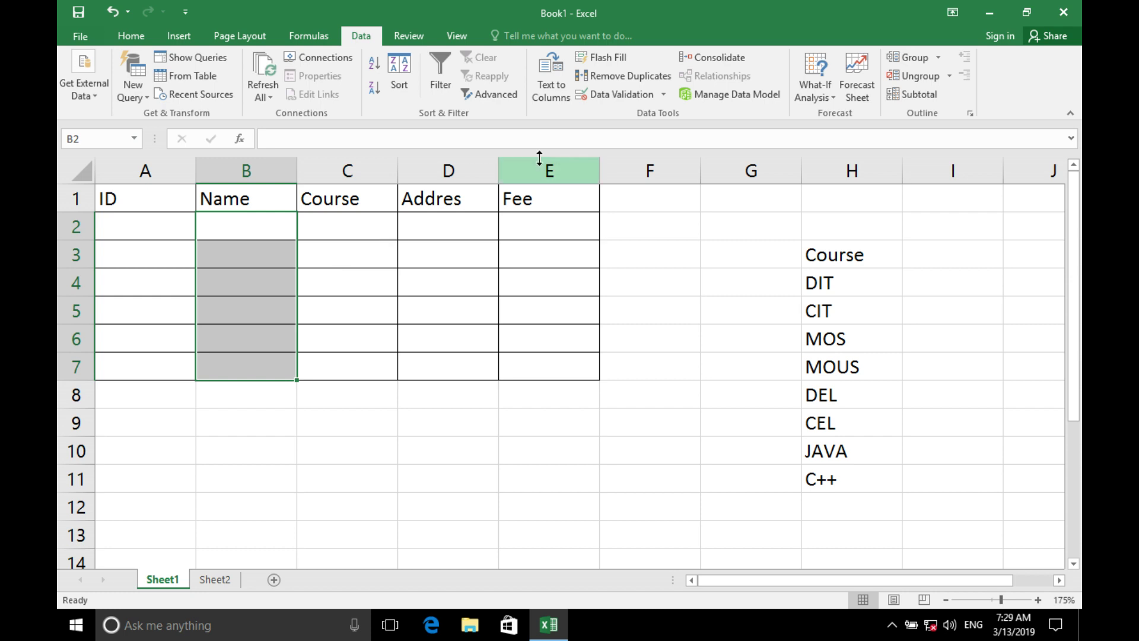
pyautogui.click(615, 95)
pyautogui.click(409, 100)
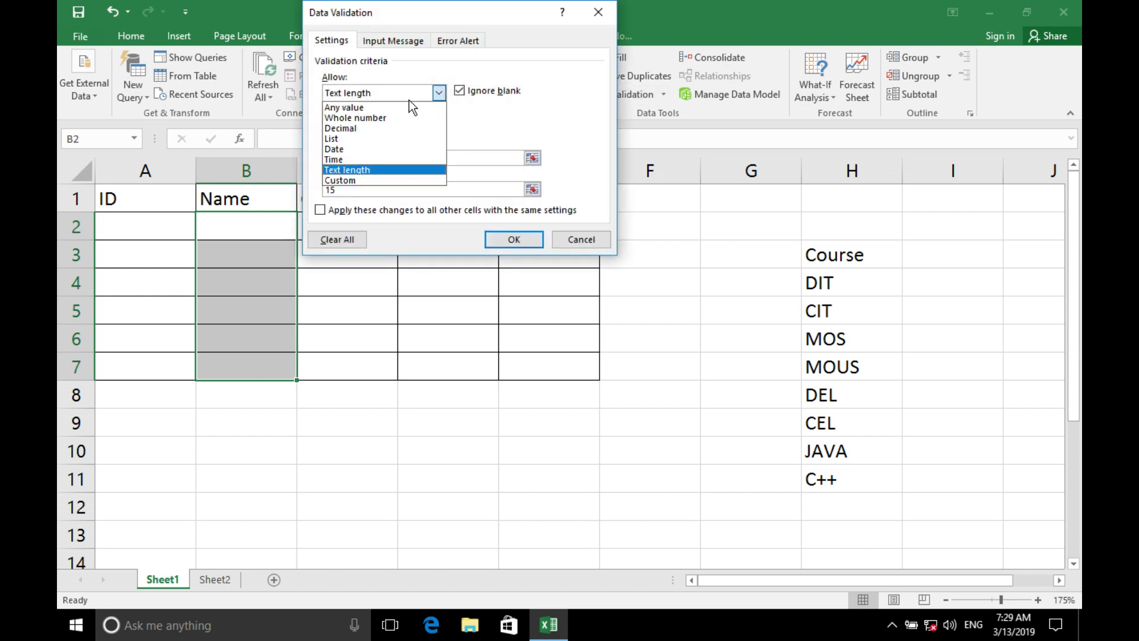
pyautogui.click(385, 170)
pyautogui.click(570, 239)
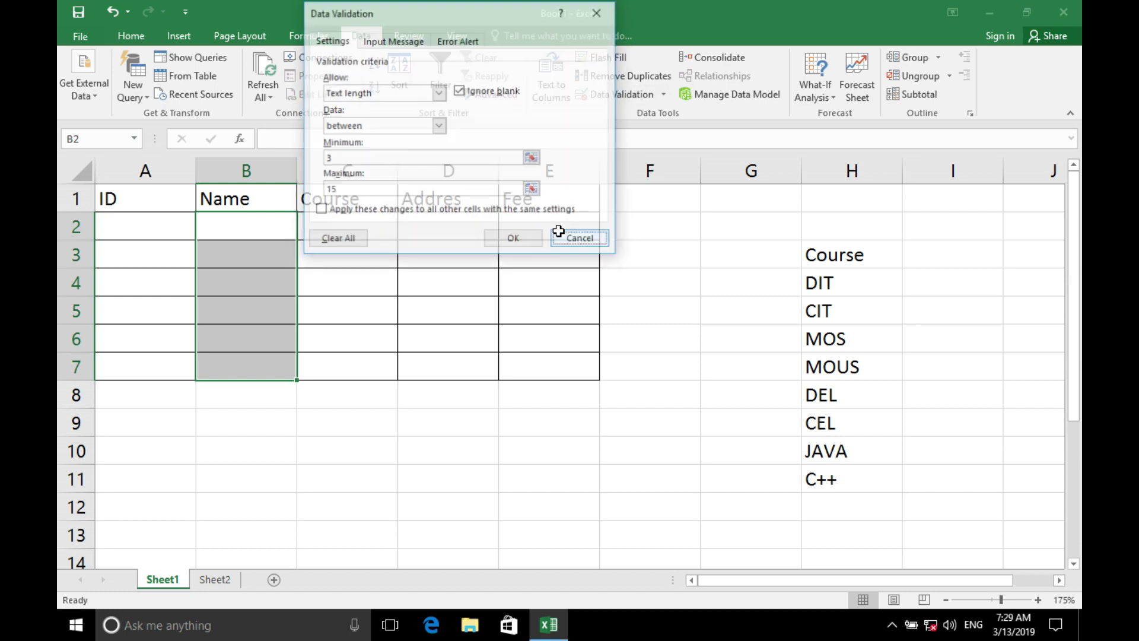
pyautogui.moveTo(169, 222); pyautogui.dragTo(154, 365)
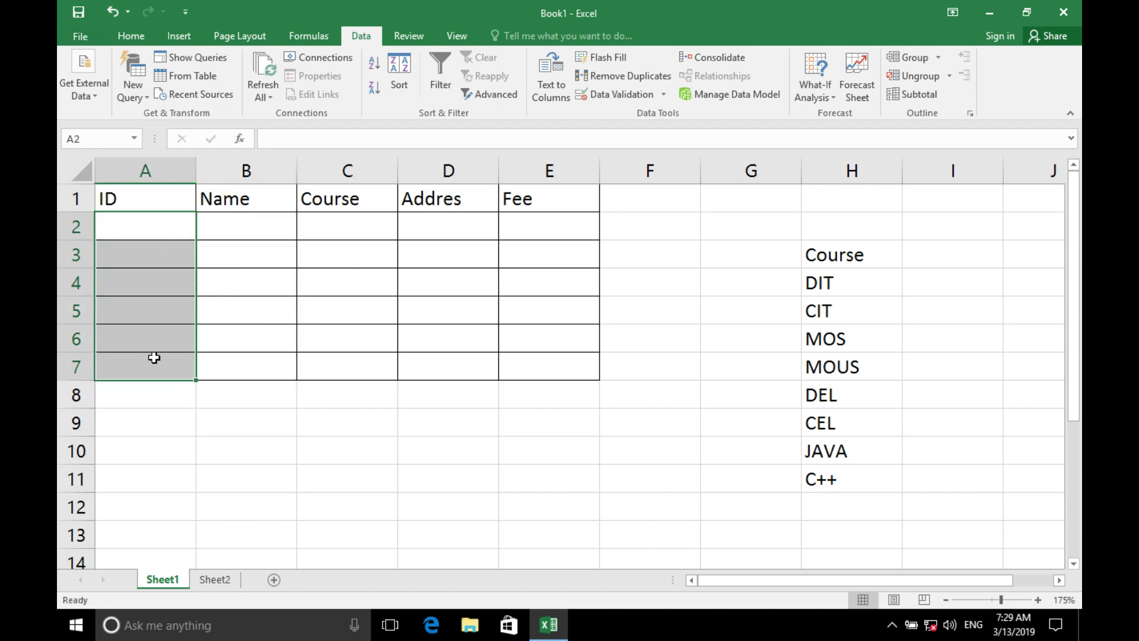
# Type test entries a, b and a name into A2:A4, then clear them.
pyautogui.click(145, 237)
pyautogui.write('a')
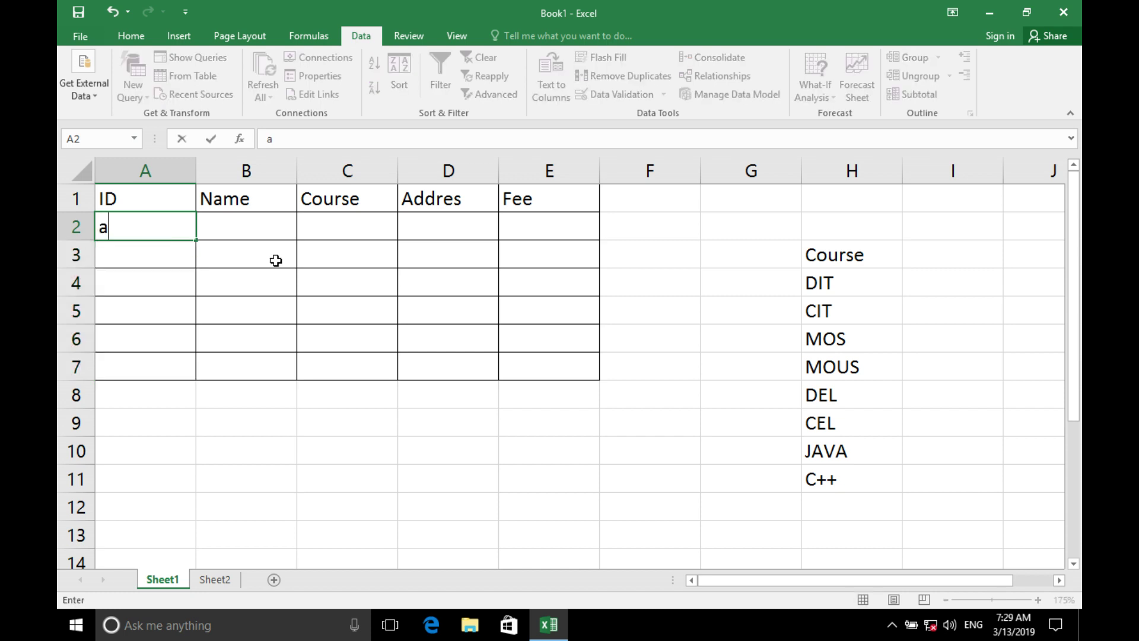
pyautogui.press('Return')
pyautogui.write('b')
pyautogui.press('Return')
pyautogui.write('sajja')
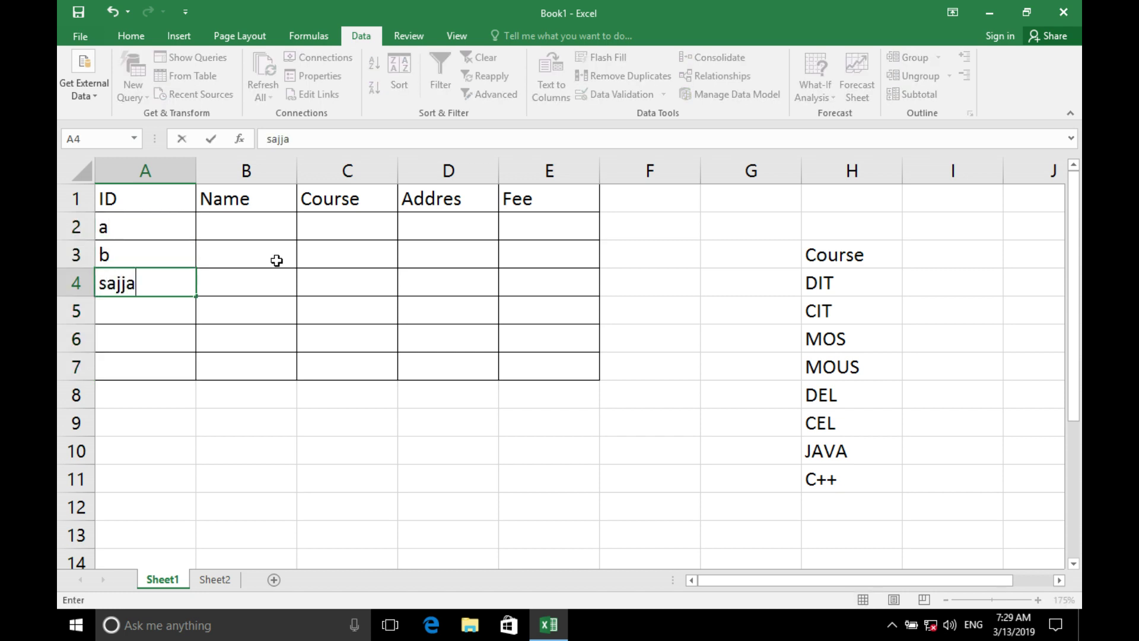
pyautogui.write('d')
pyautogui.press('Return')
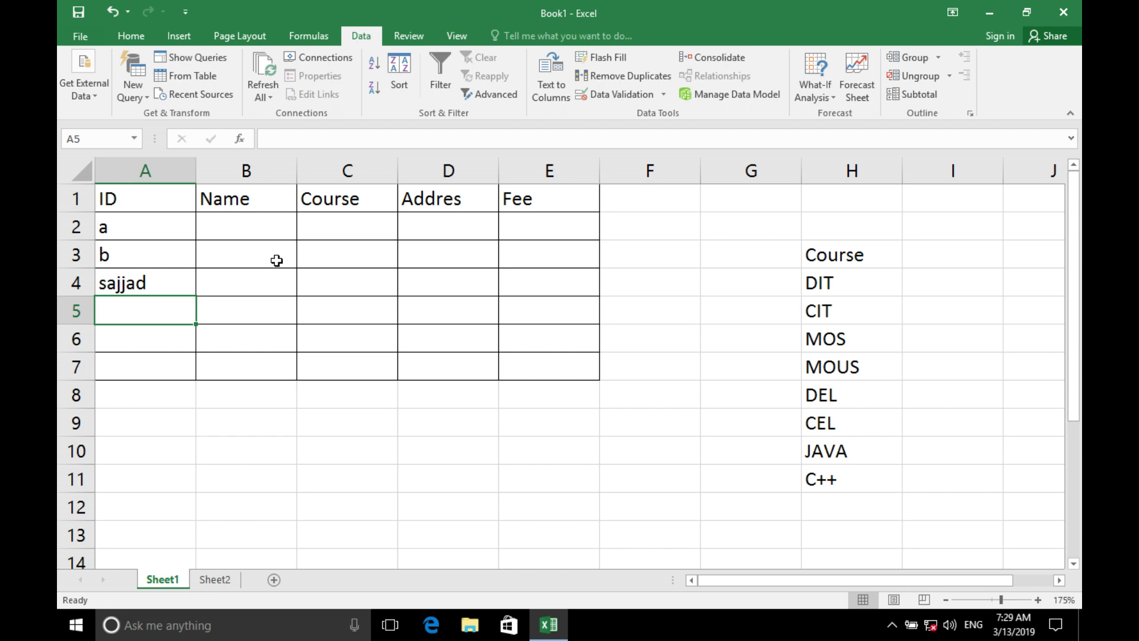
pyautogui.press('Up')
pyautogui.press('Up')
pyautogui.press('Up')
pyautogui.hotkey('shift', 'Down')
pyautogui.hotkey('shift', 'Down')
pyautogui.hotkey('shift', 'Down')
pyautogui.hotkey('shift', 'Down')
pyautogui.hotkey('shift', 'Down')
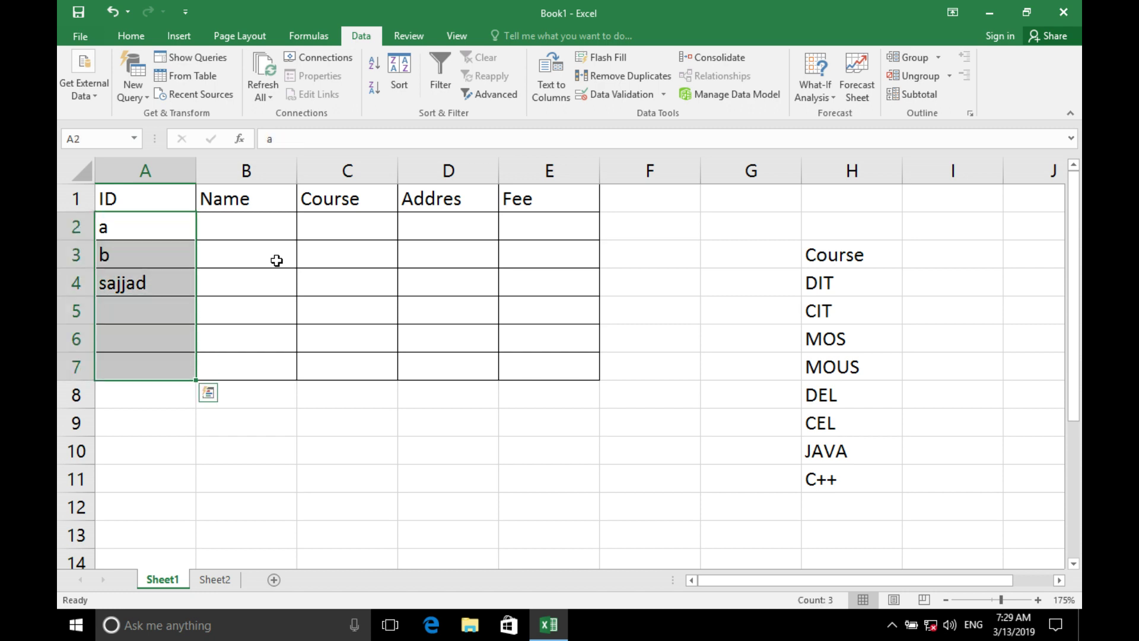
pyautogui.press('Delete')
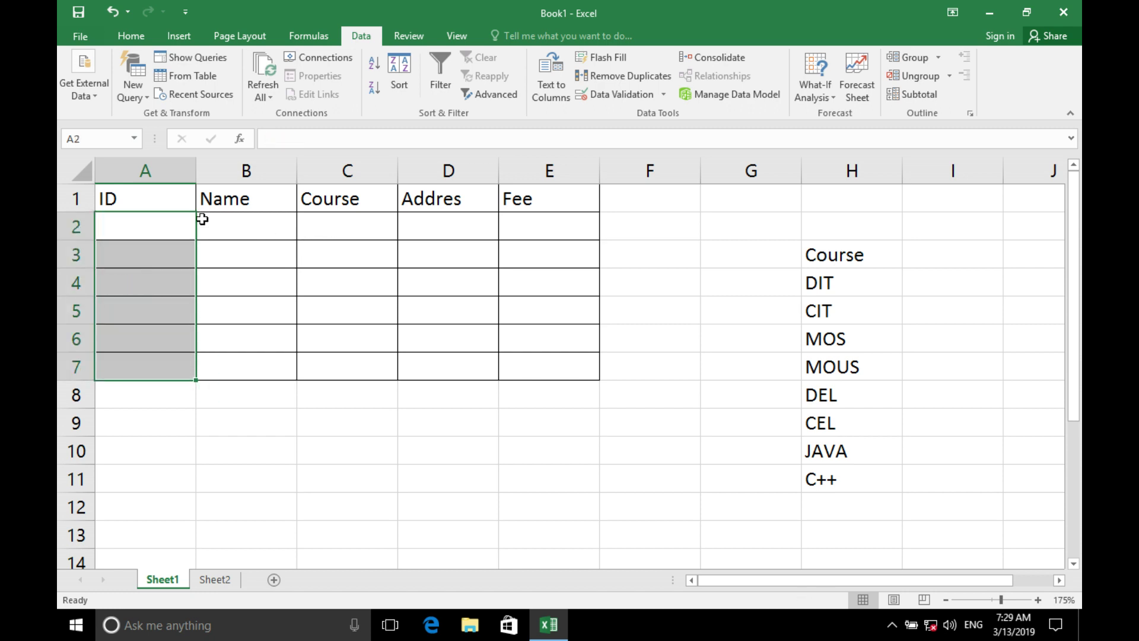
# Apply a Custom validation formula =ISNUMBER(A2:A7) to the ID cells A2:A7.
pyautogui.moveTo(432, 236); pyautogui.dragTo(405, 311)
pyautogui.moveTo(344, 254); pyautogui.dragTo(338, 282)
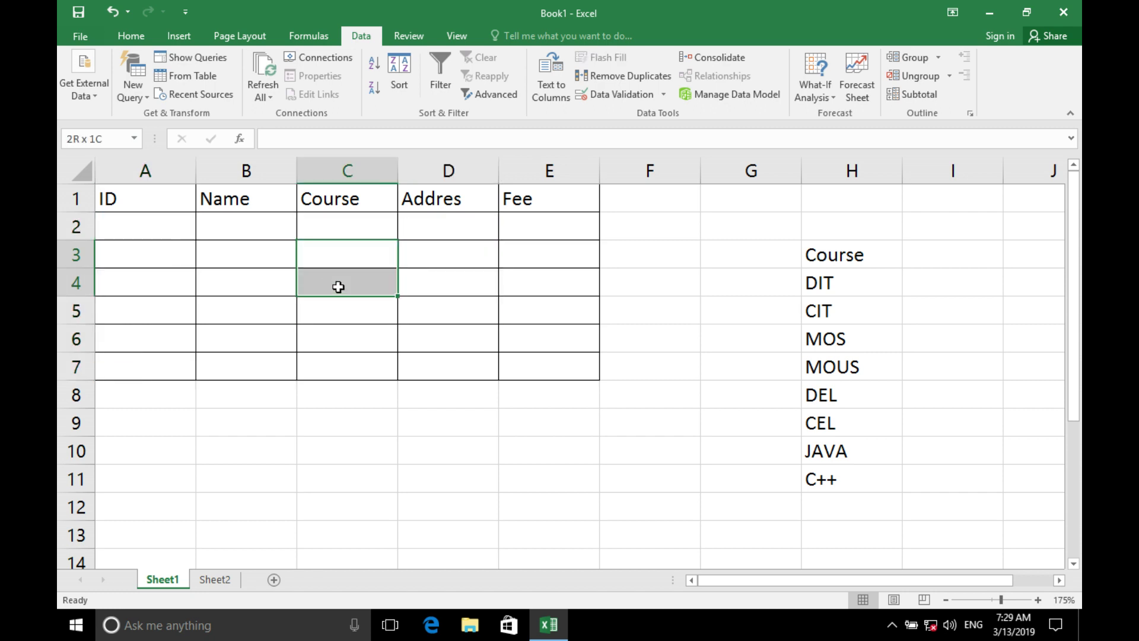
pyautogui.click(541, 224)
pyautogui.moveTo(178, 231); pyautogui.dragTo(173, 364)
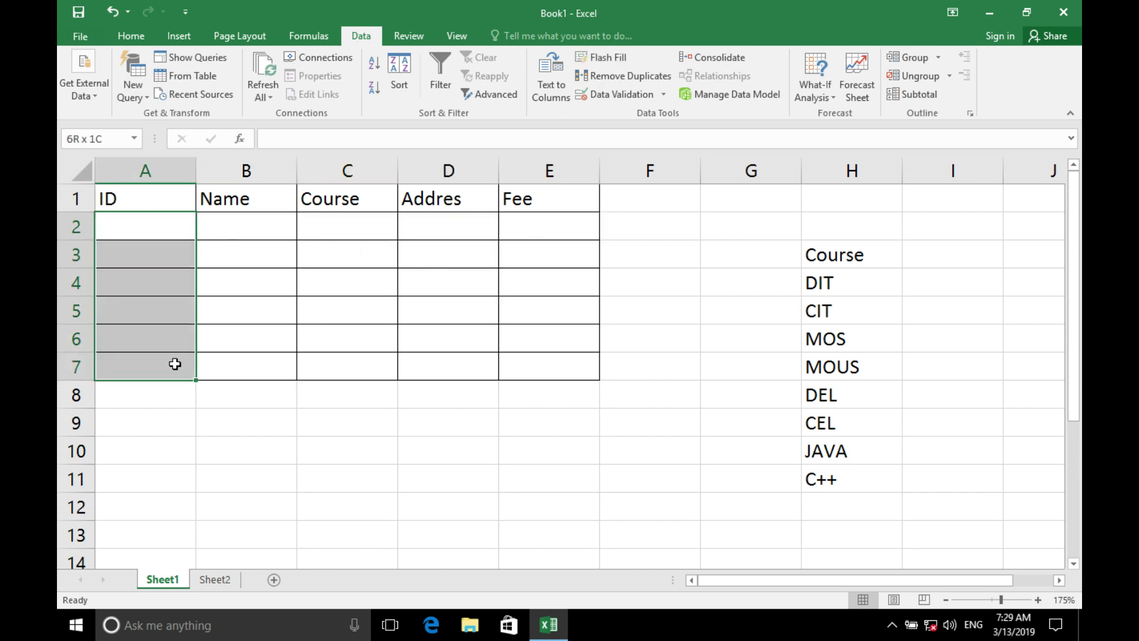
pyautogui.click(603, 100)
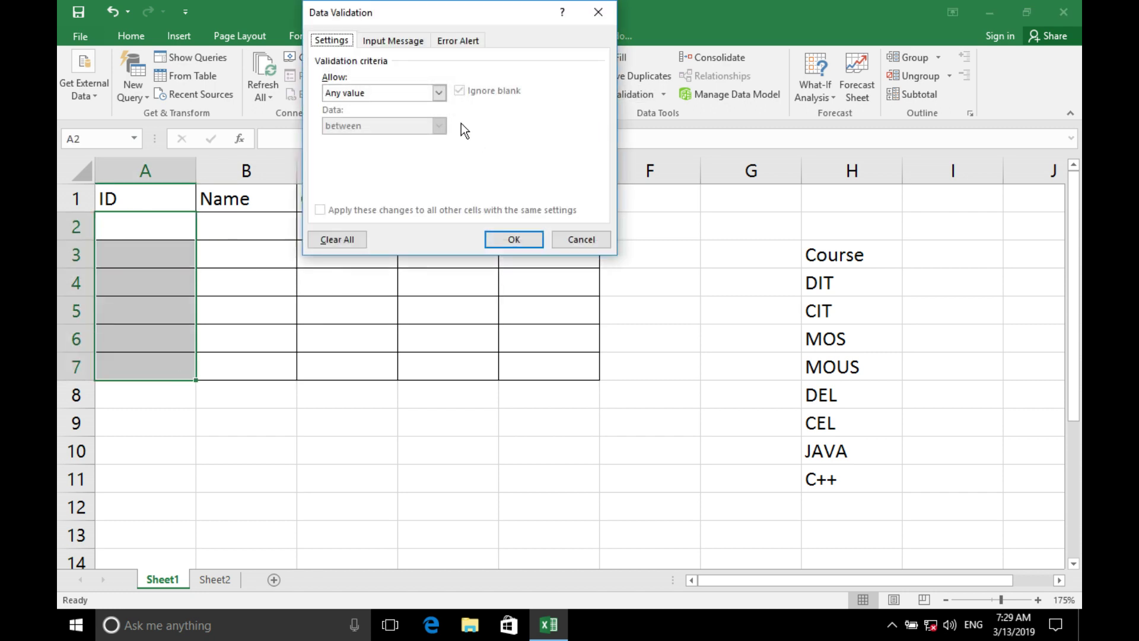
pyautogui.click(409, 99)
pyautogui.click(378, 181)
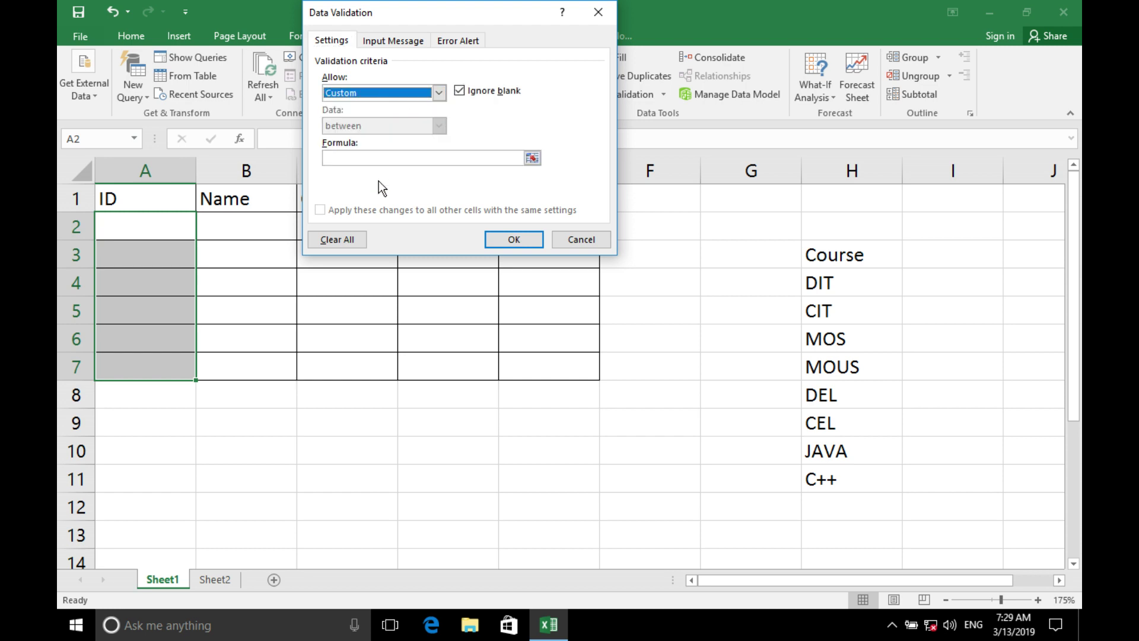
pyautogui.click(368, 157)
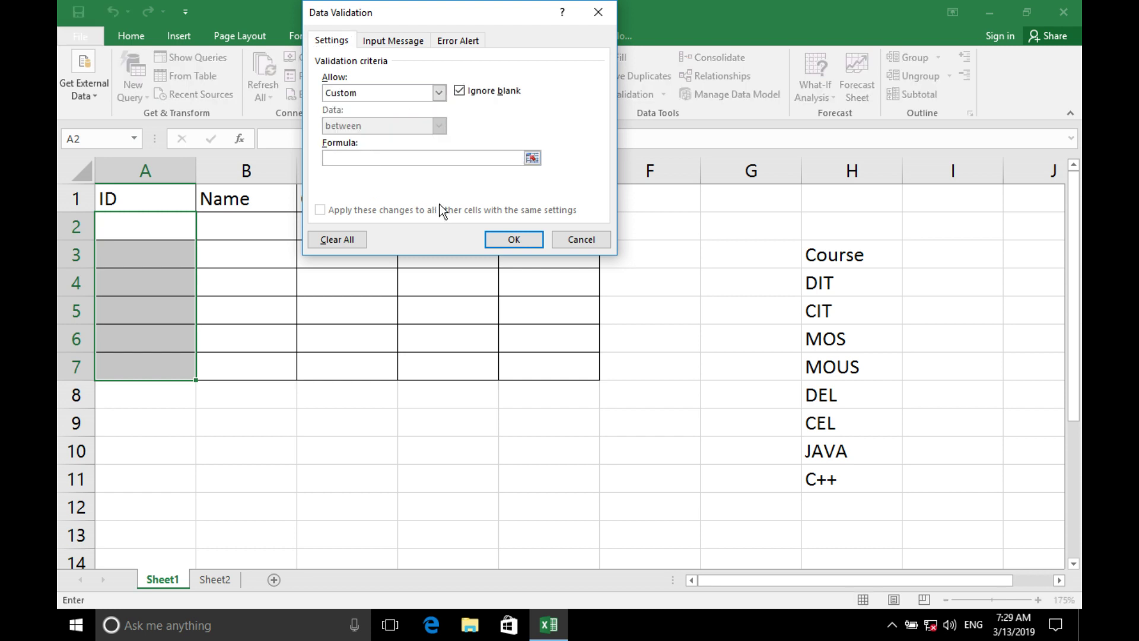
pyautogui.write('=isnumber(')
pyautogui.moveTo(189, 219); pyautogui.dragTo(181, 361)
pyautogui.click(510, 240)
# Enter IDs 1 and 2 in A2:A3 and confirm a text ID in A4 is rejected.
pyautogui.click(162, 229)
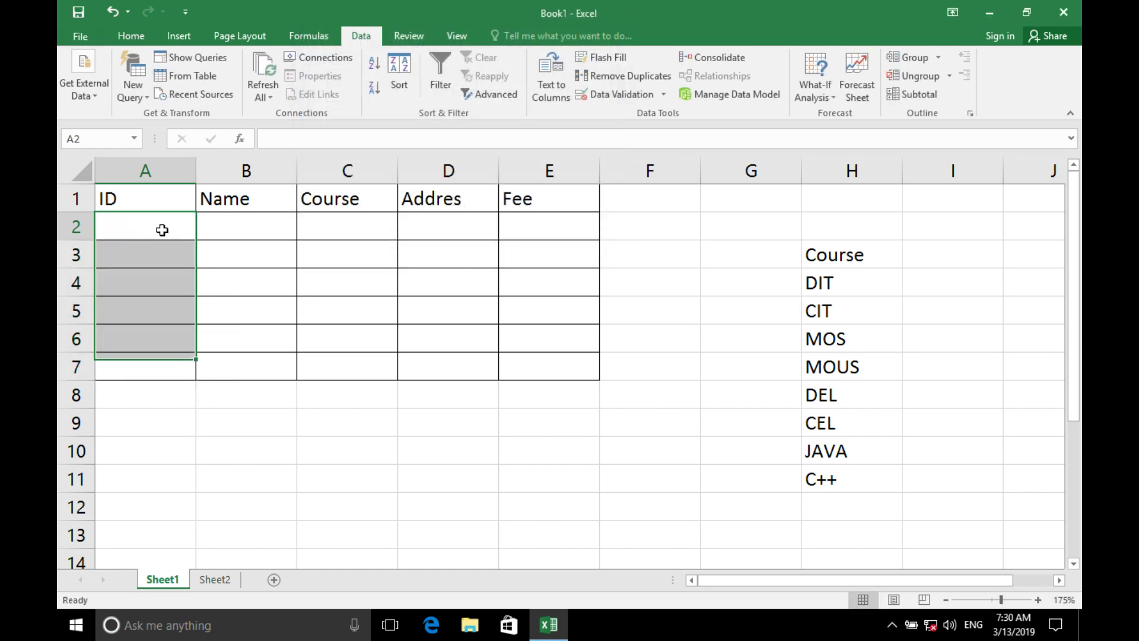
pyautogui.write('1')
pyautogui.press('Return')
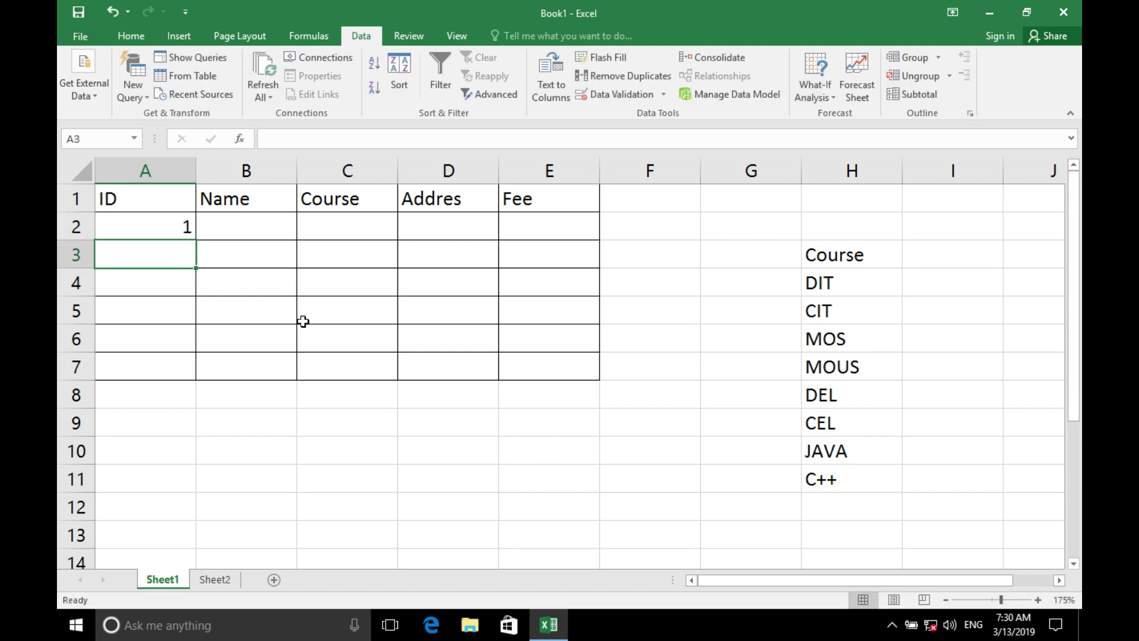
pyautogui.write('2')
pyautogui.press('Return')
pyautogui.write('Saj')
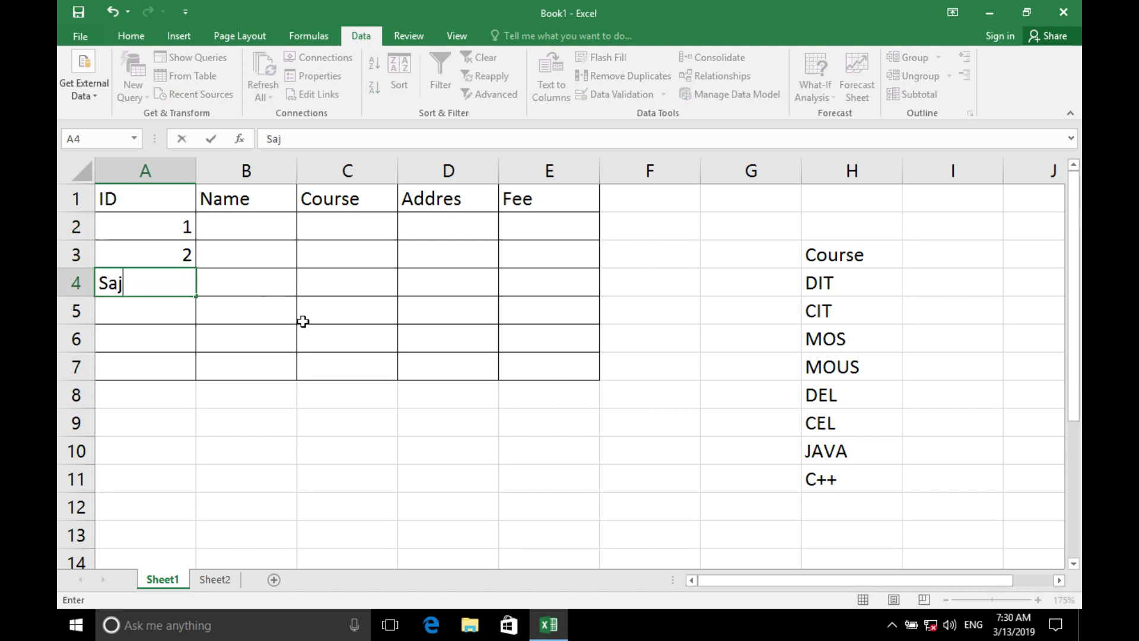
pyautogui.write('jad')
pyautogui.press('Return')
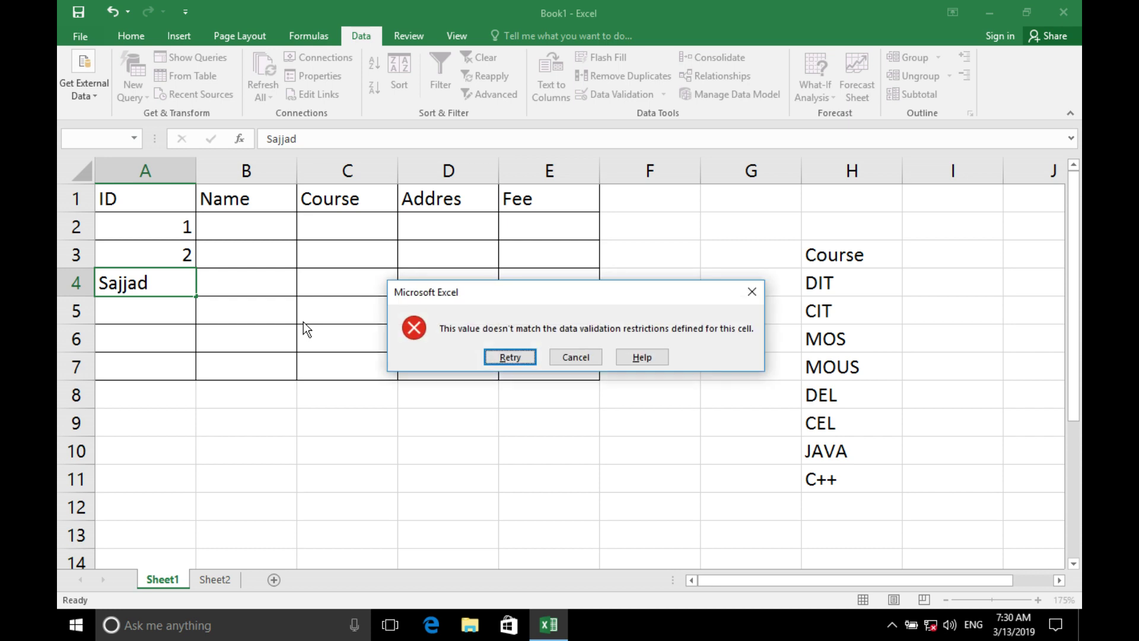
pyautogui.press('Escape')
# Write the note 'Isnumber(Select All Cells)' in A9, then reopen validation for B2:B7.
pyautogui.press('Down')
pyautogui.press('Down')
pyautogui.press('Down')
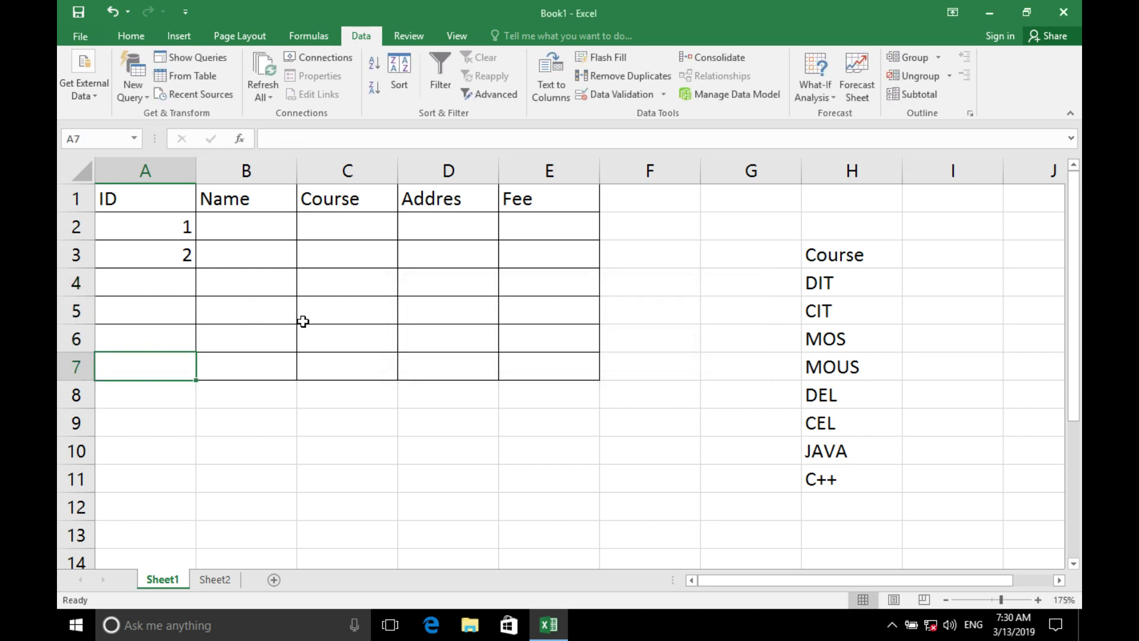
pyautogui.press('Down')
pyautogui.press('Down')
pyautogui.write("'")
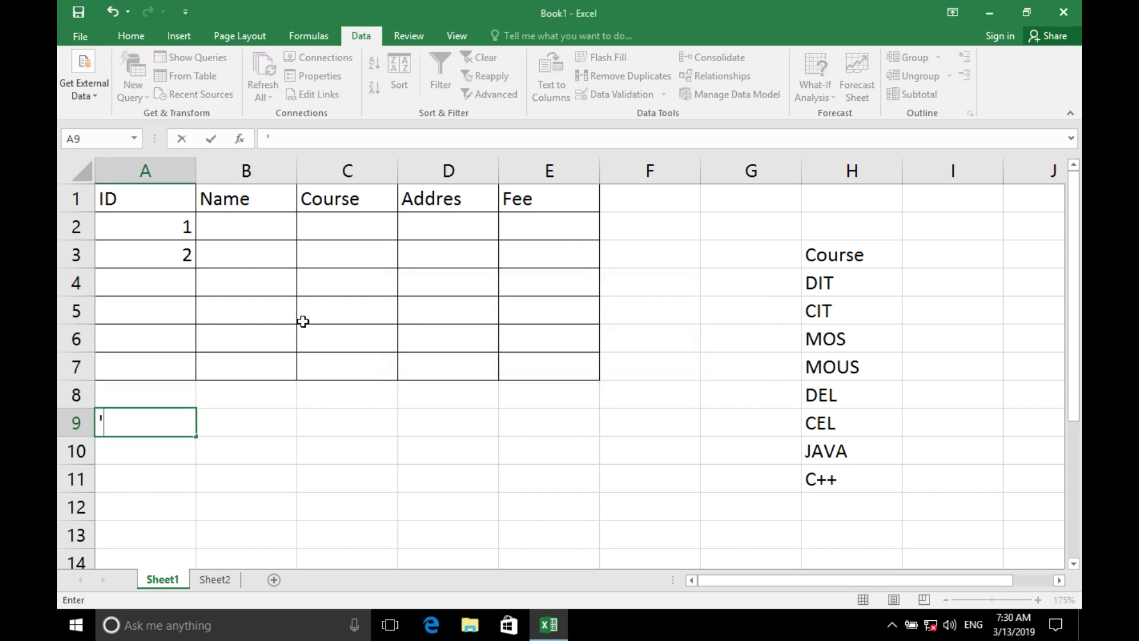
pyautogui.write('ISnumb')
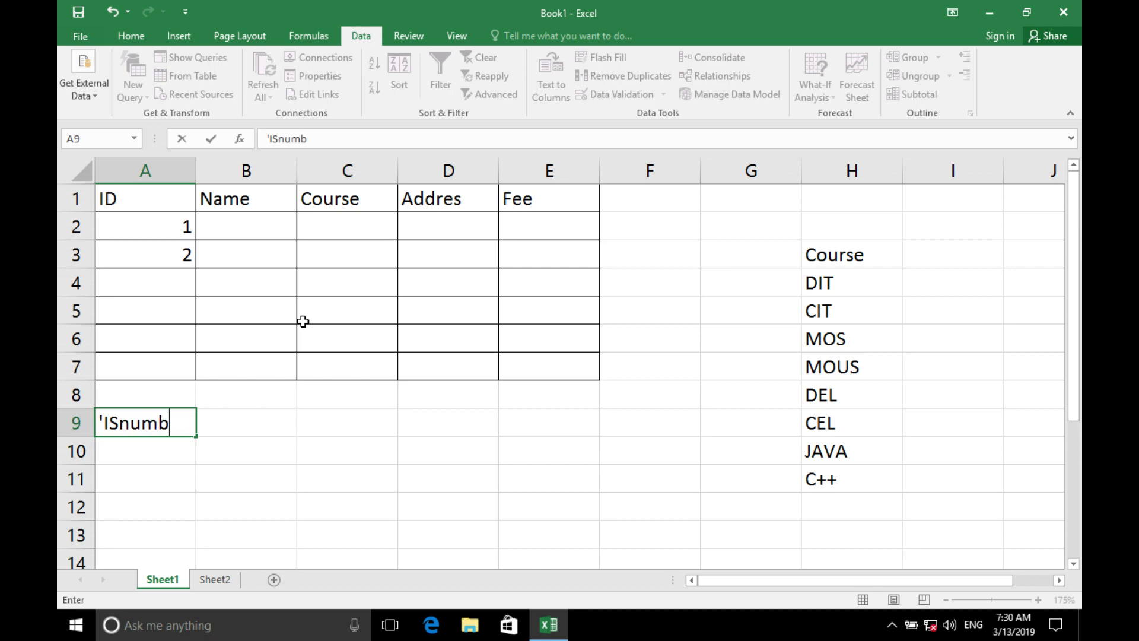
pyautogui.write('er(Sel')
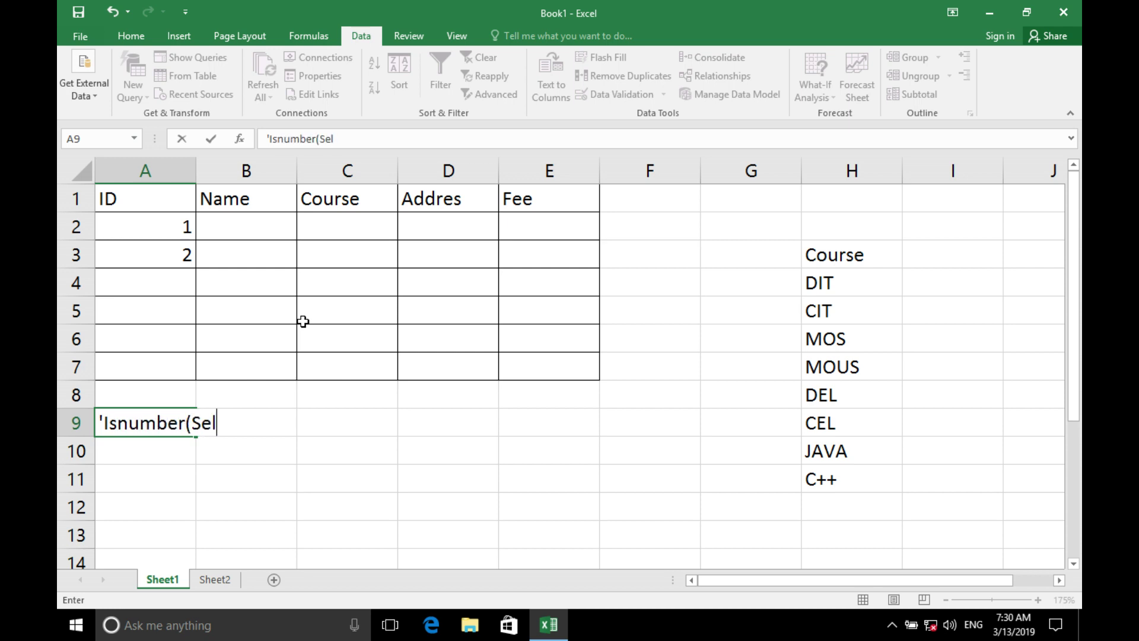
pyautogui.write('ectAll C')
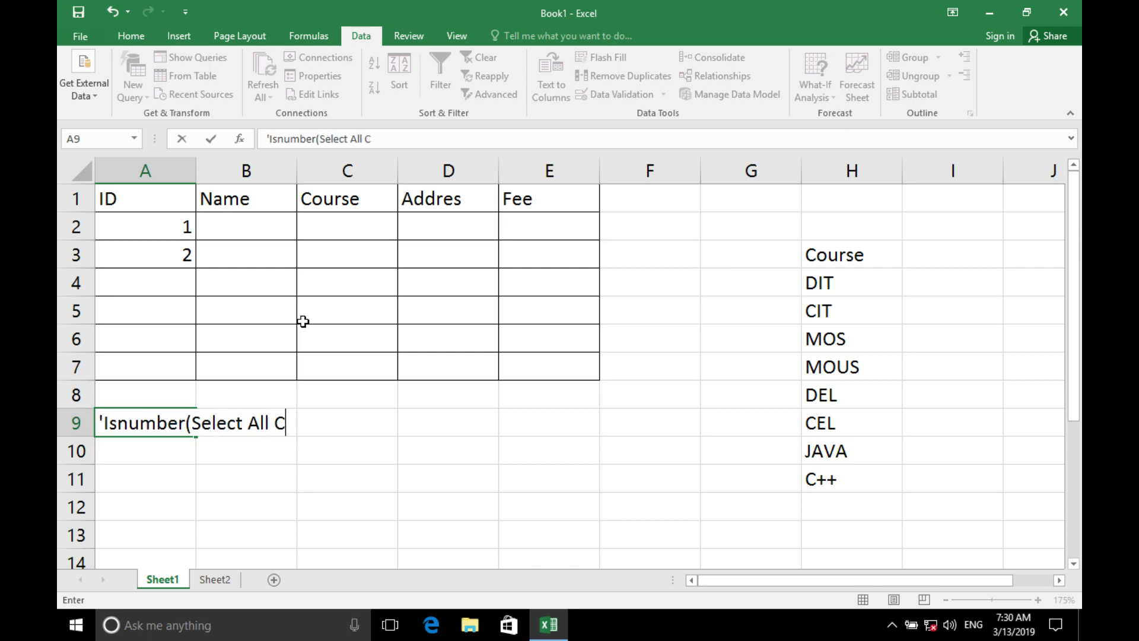
pyautogui.write('ells')
pyautogui.write(')')
pyautogui.press('Return')
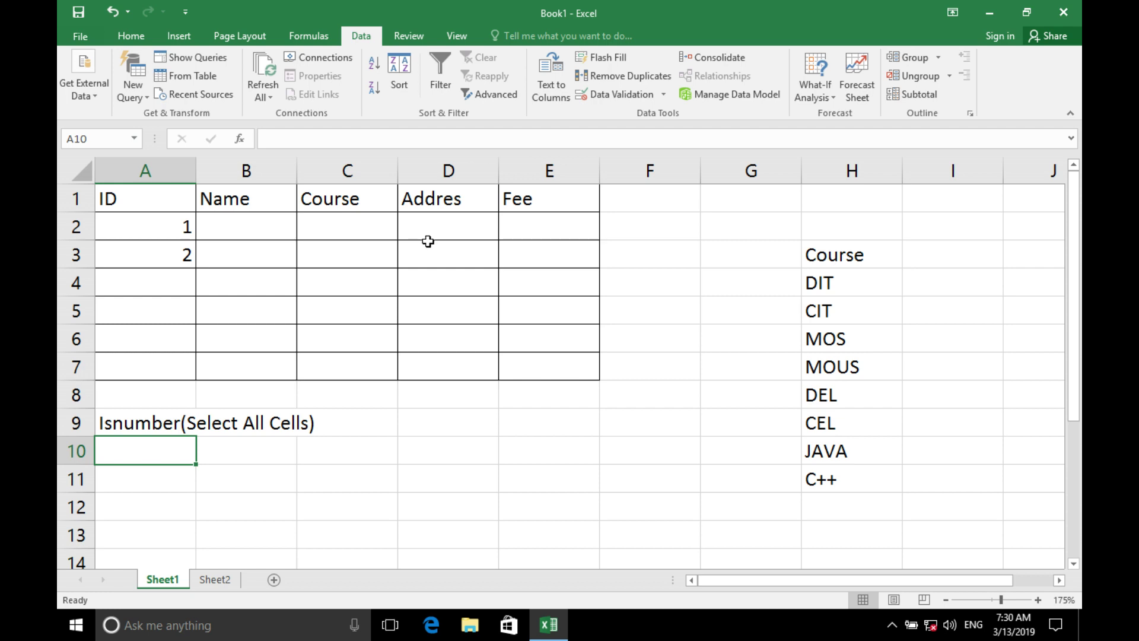
pyautogui.moveTo(267, 225); pyautogui.dragTo(270, 363)
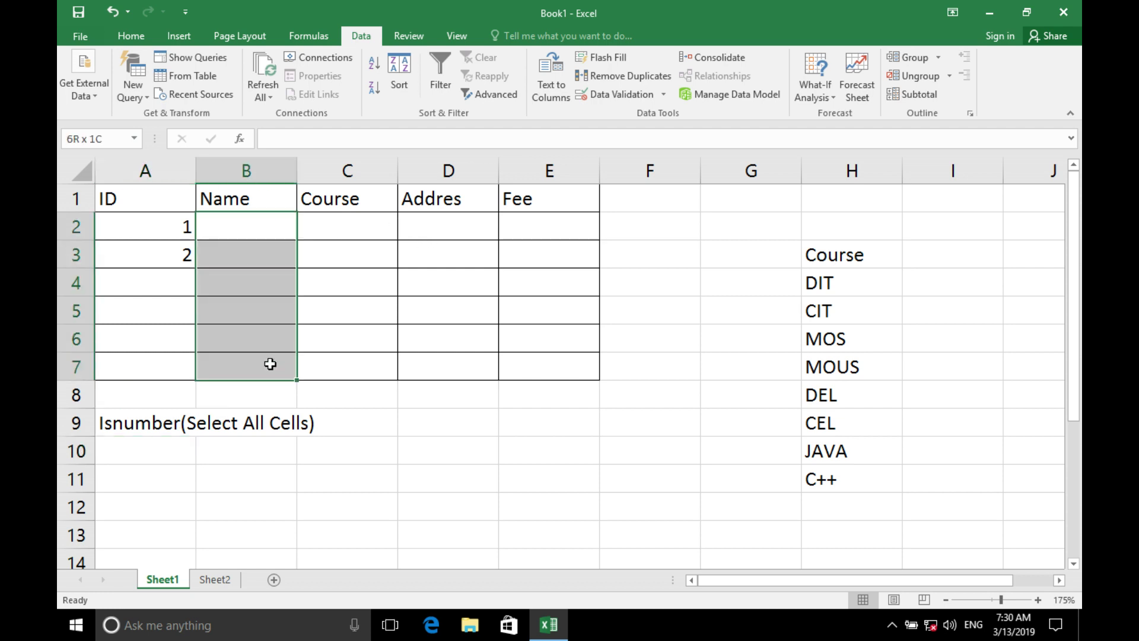
pyautogui.click(607, 95)
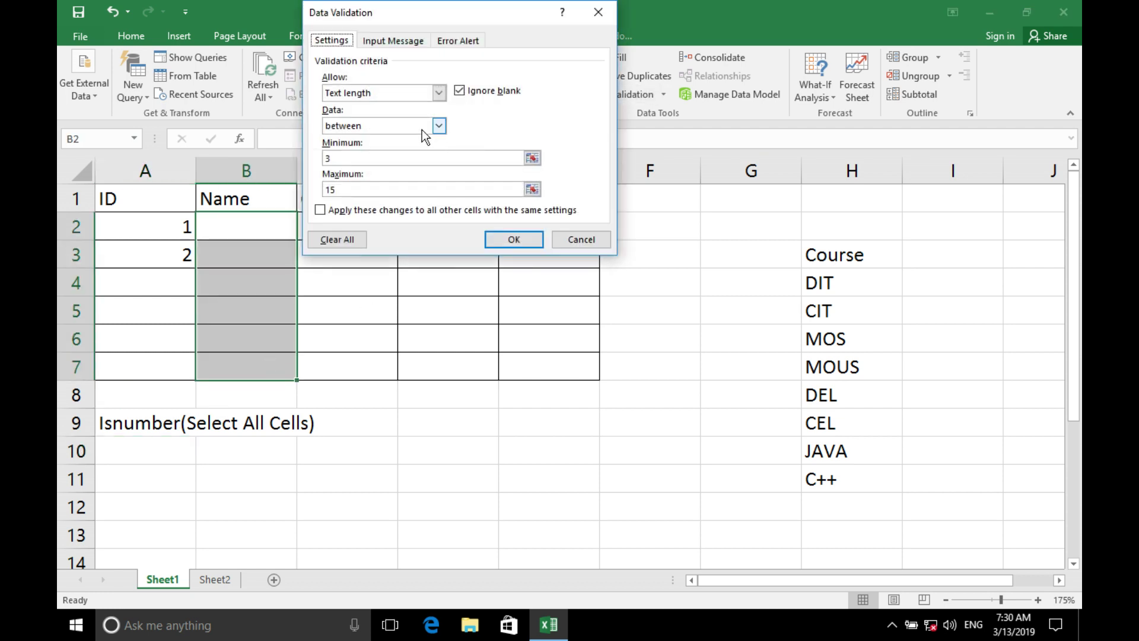
# Set B2:B7 validation to Custom with the formula =Istext(B2:B7).
pyautogui.click(400, 90)
pyautogui.click(386, 174)
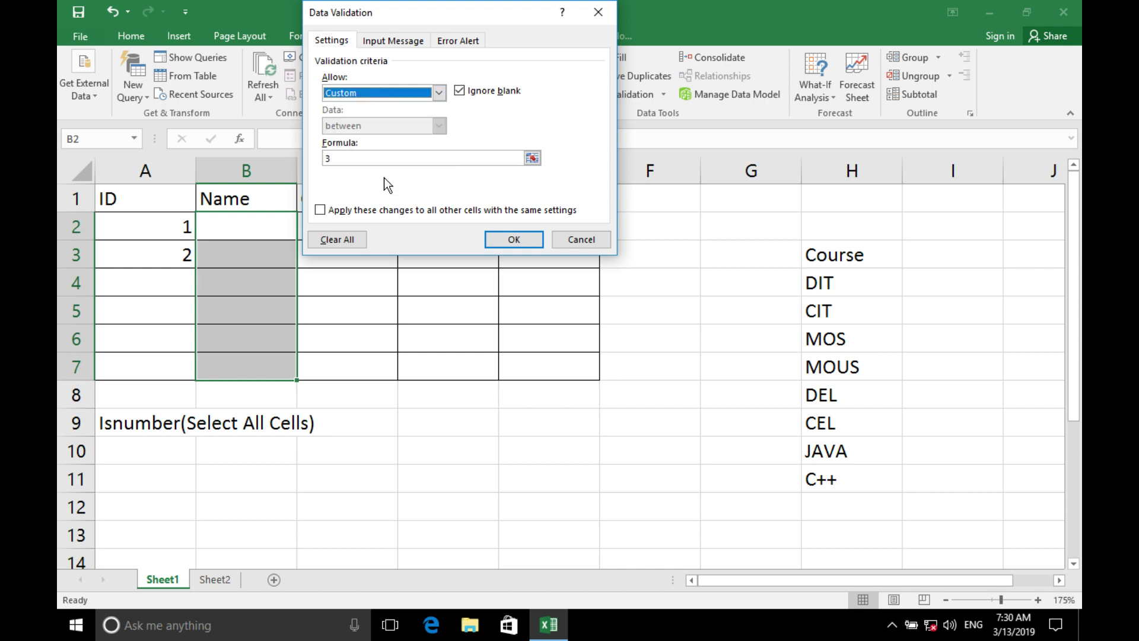
pyautogui.click(356, 158)
pyautogui.press('BackSpace')
pyautogui.write('=')
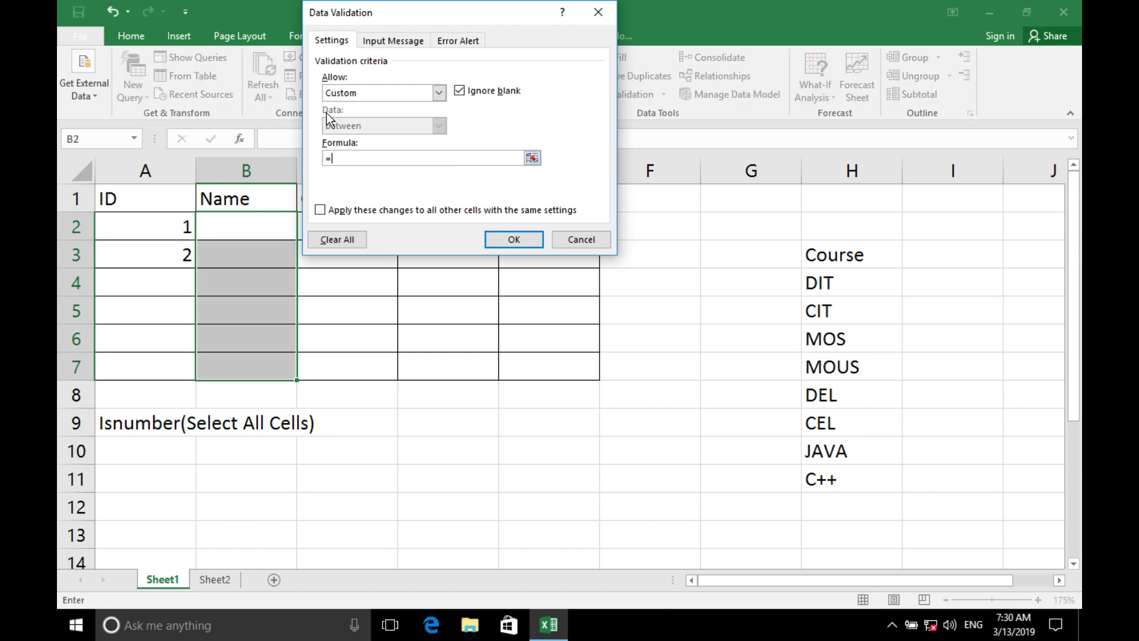
pyautogui.write('Iste')
pyautogui.write('xt(')
pyautogui.moveTo(216, 229); pyautogui.dragTo(226, 356)
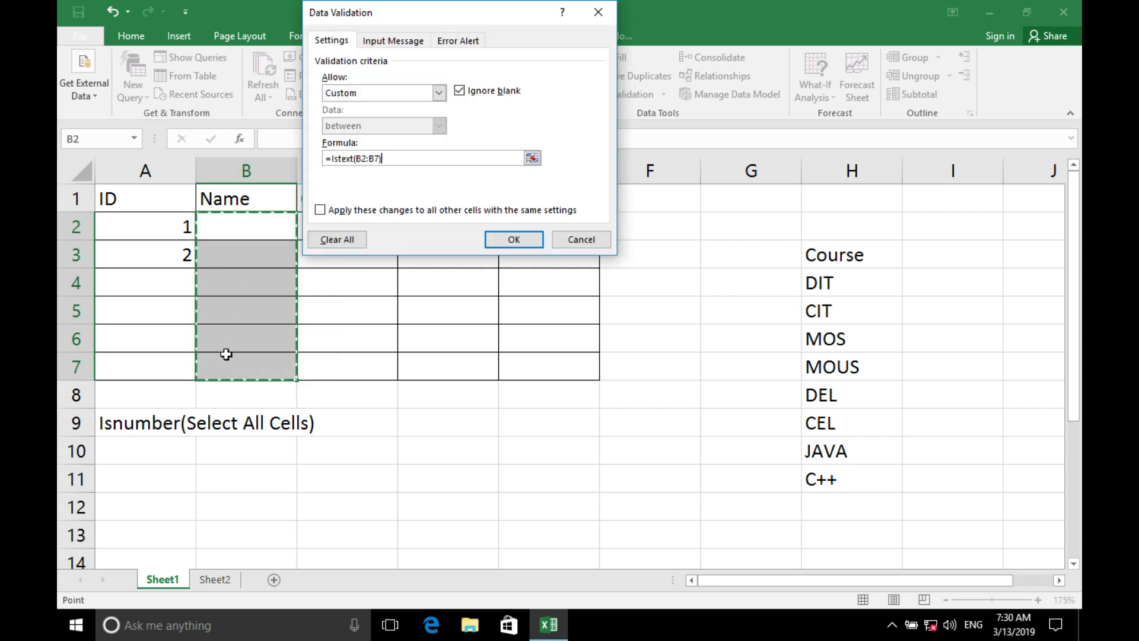
# Confirm the Name text-only rule and enter two student names in B2:B3.
pyautogui.click(512, 239)
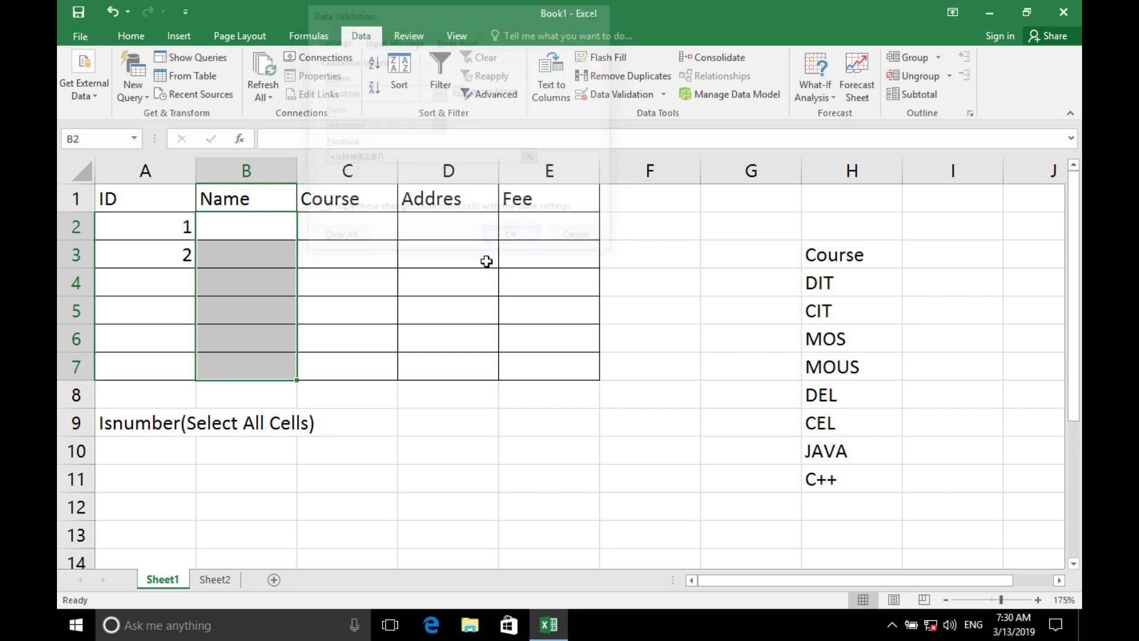
pyautogui.click(272, 237)
pyautogui.write('Sajja')
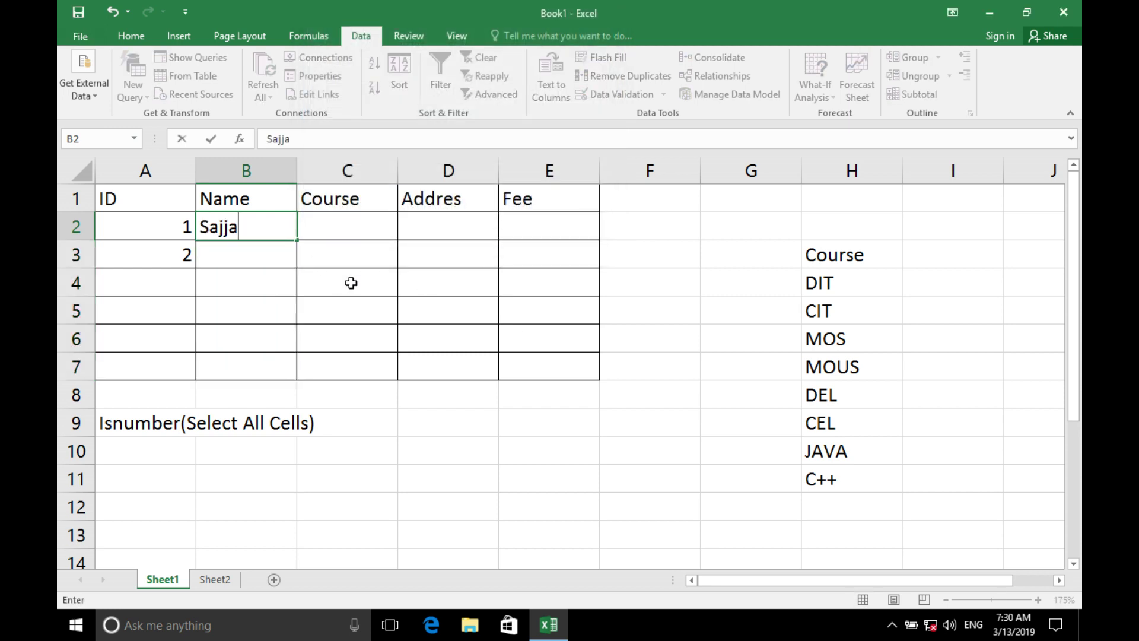
pyautogui.write('d')
pyautogui.press('Return')
pyautogui.write('Ah')
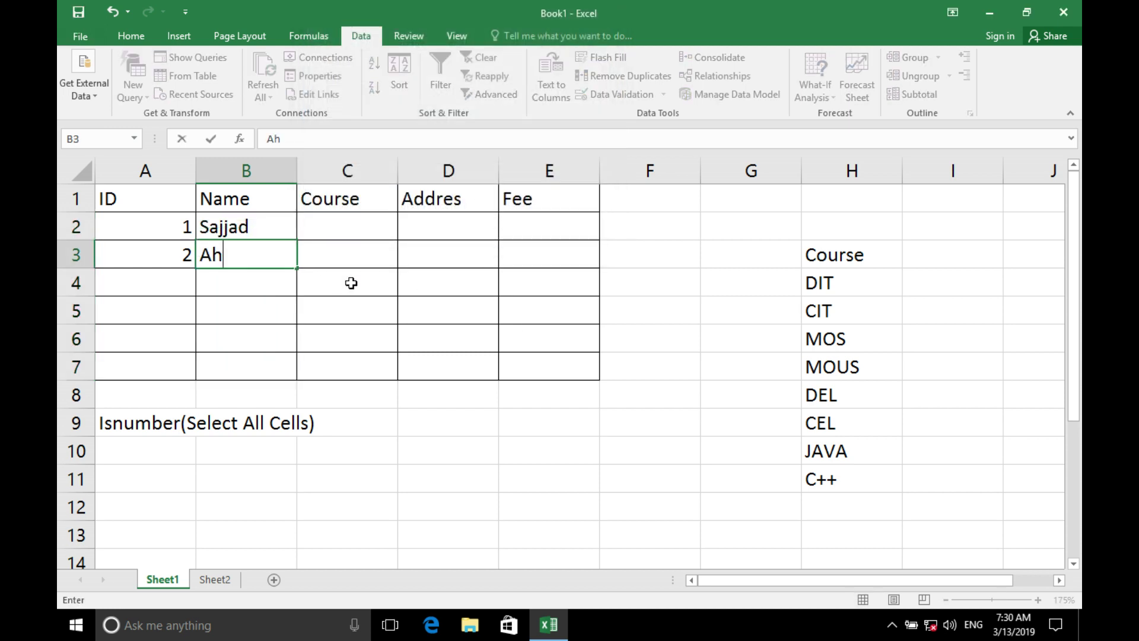
pyautogui.write('mad')
pyautogui.press('Return')
# Try entering 123 in B4, see it rejected, and cancel the entry.
pyautogui.write('123')
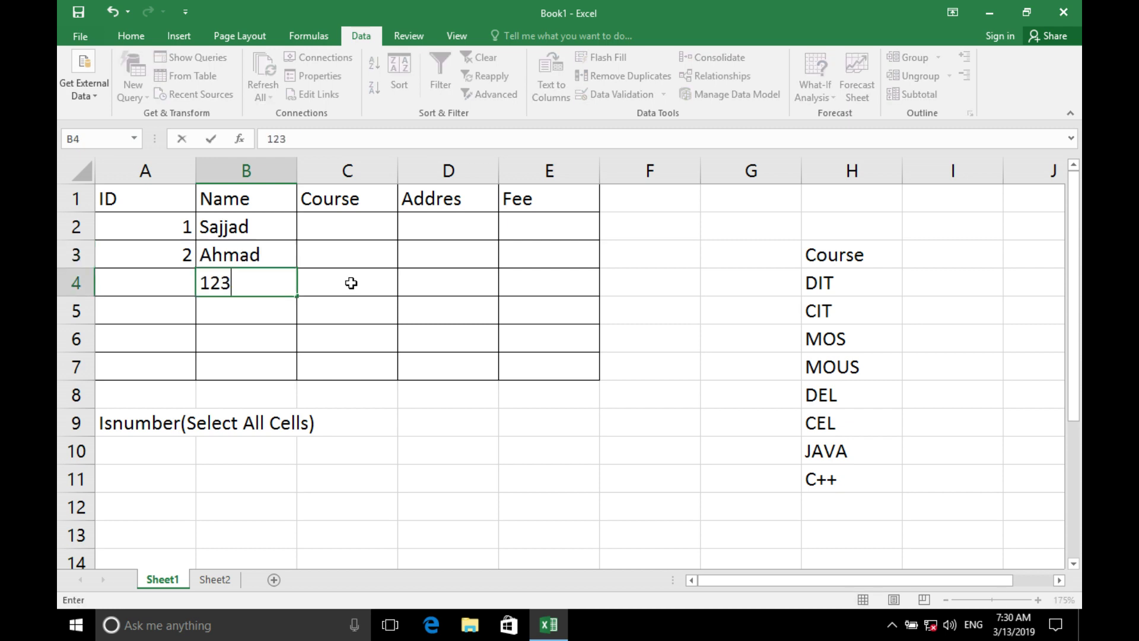
pyautogui.press('Return')
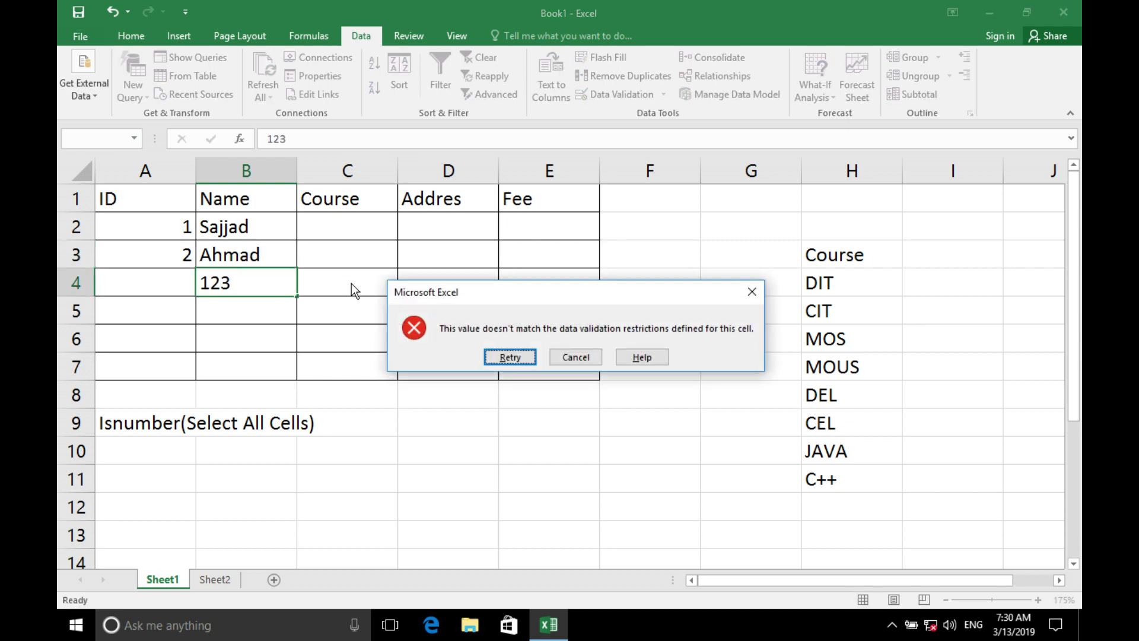
pyautogui.press('Escape')
# Add the note 'Istext(Select All Cells)' in cell B10.
pyautogui.click(254, 448)
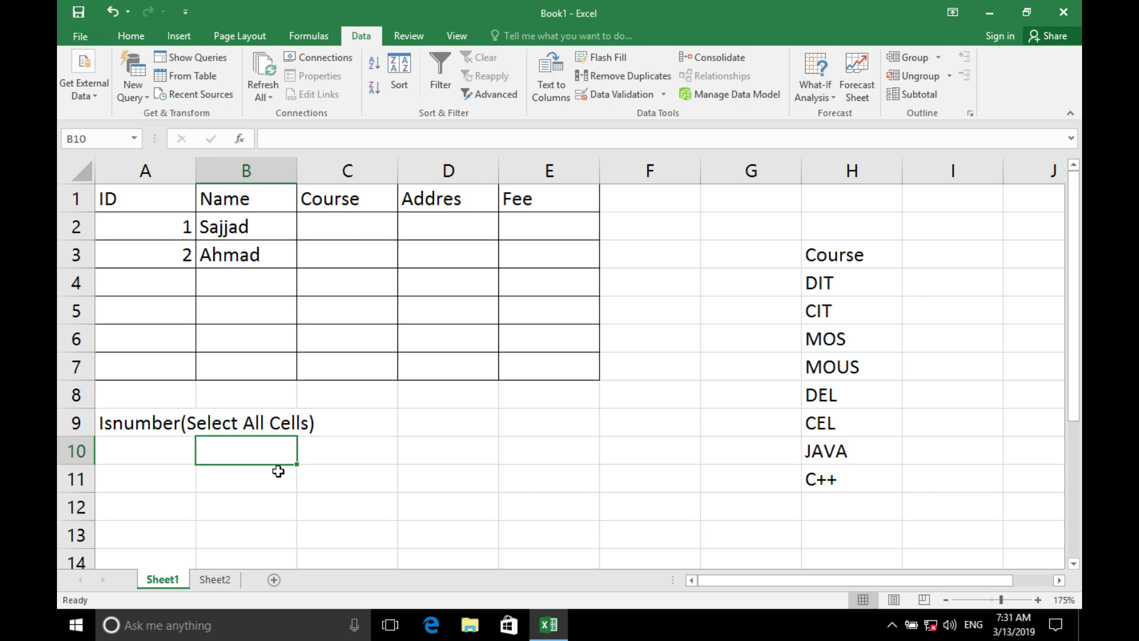
pyautogui.write("'Is")
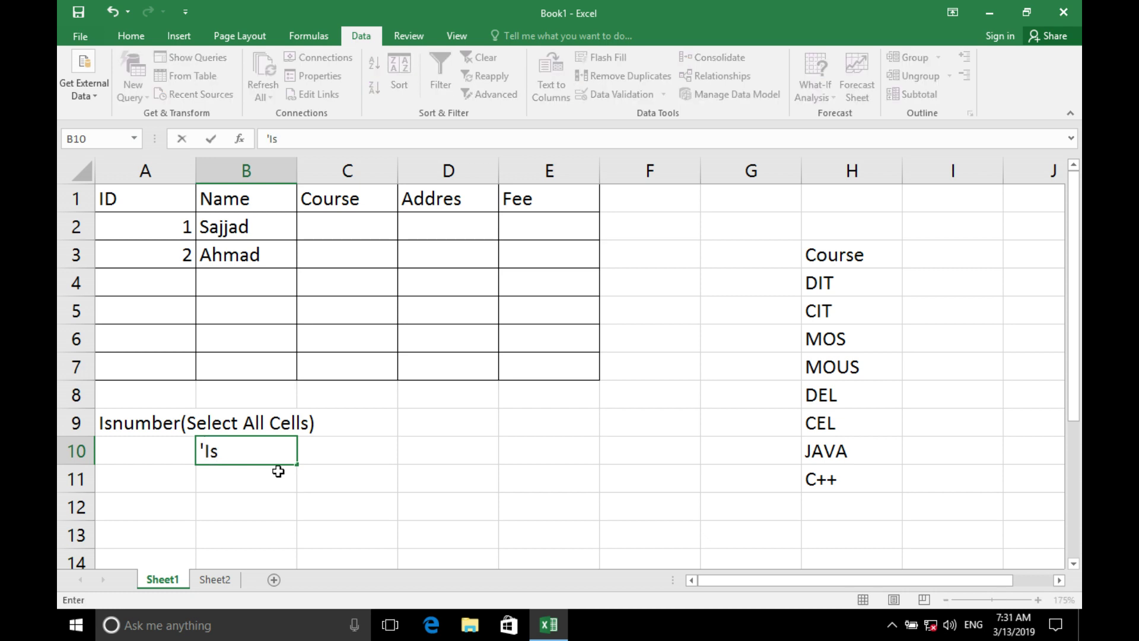
pyautogui.press('BackSpace')
pyautogui.write('Stext')
pyautogui.write('(Select')
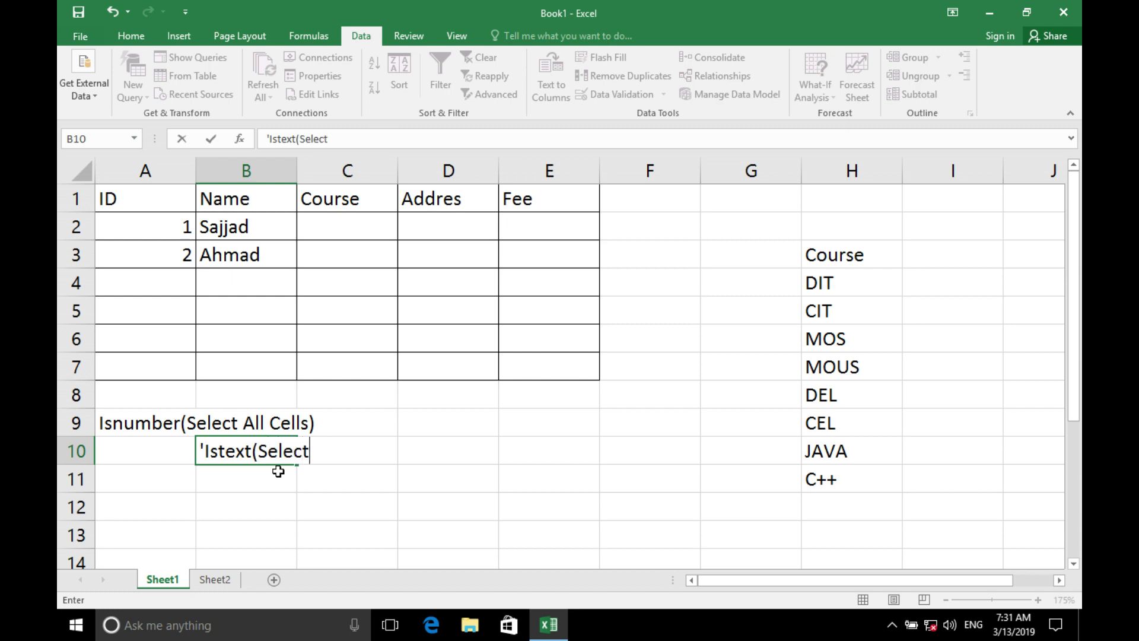
pyautogui.write(' All Cells')
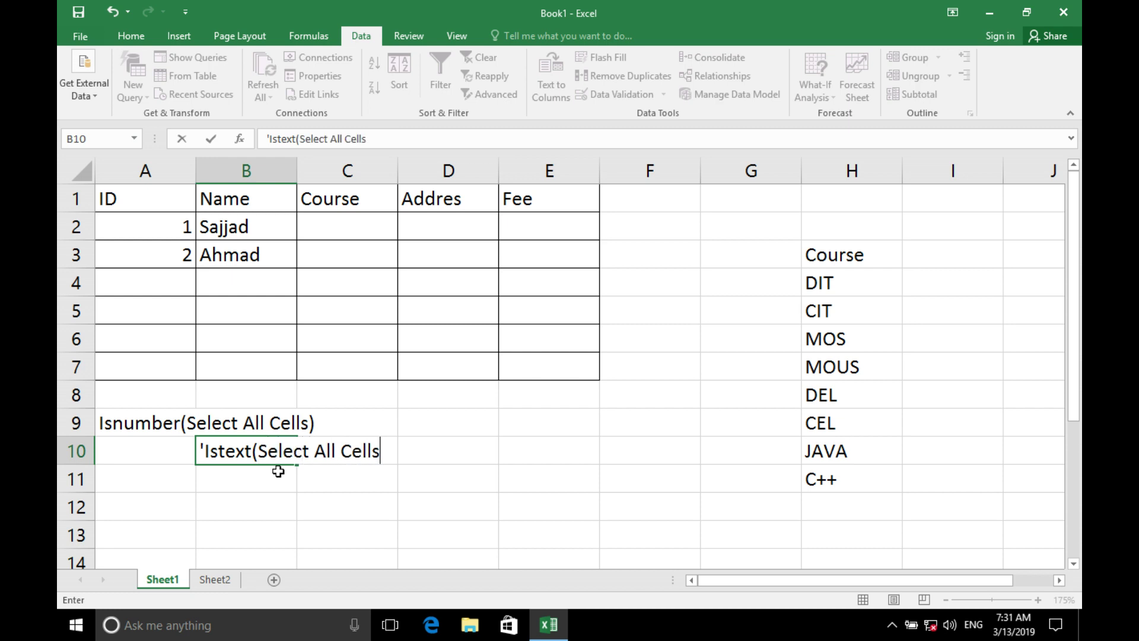
pyautogui.write(')')
pyautogui.press('Return')
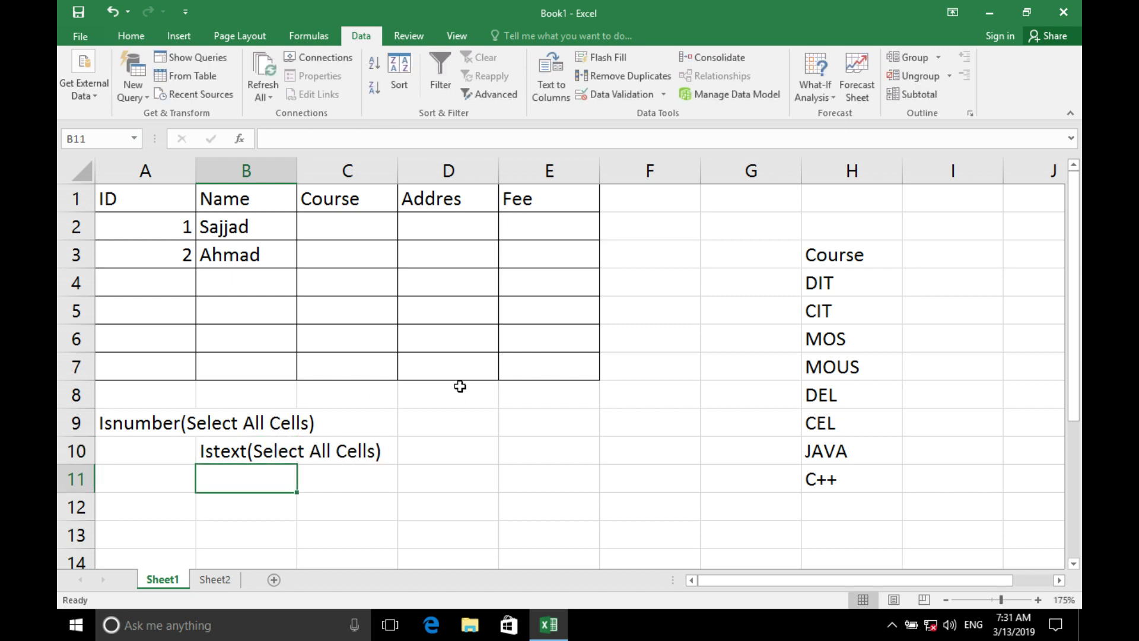
pyautogui.click(596, 95)
pyautogui.click(384, 90)
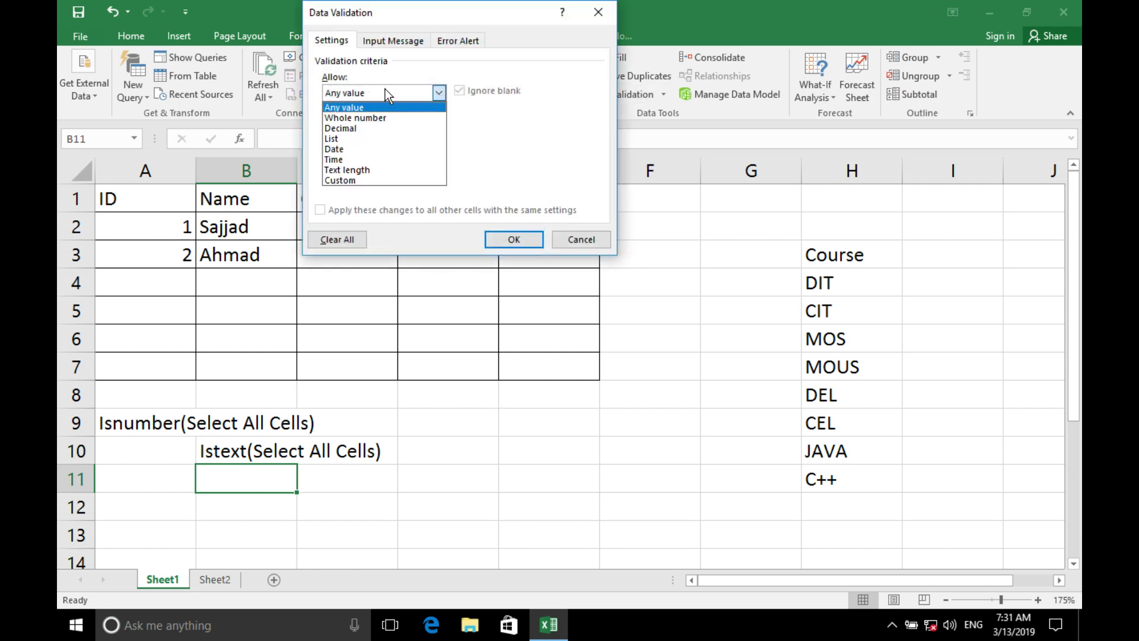
pyautogui.click(424, 71)
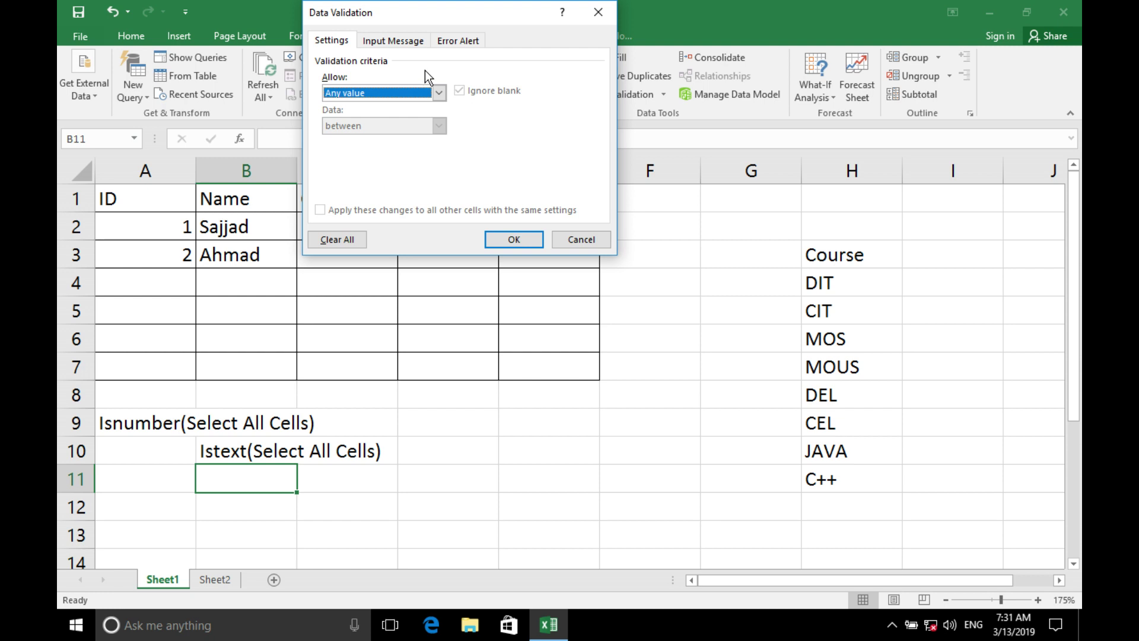
pyautogui.click(603, 21)
pyautogui.click(553, 279)
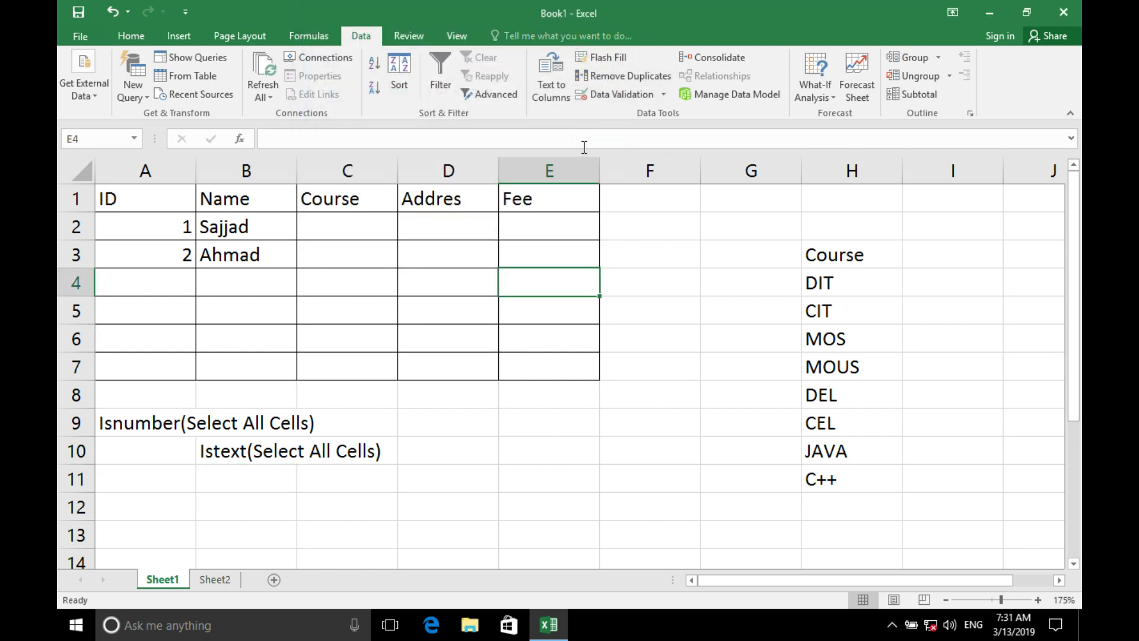
pyautogui.click(454, 327)
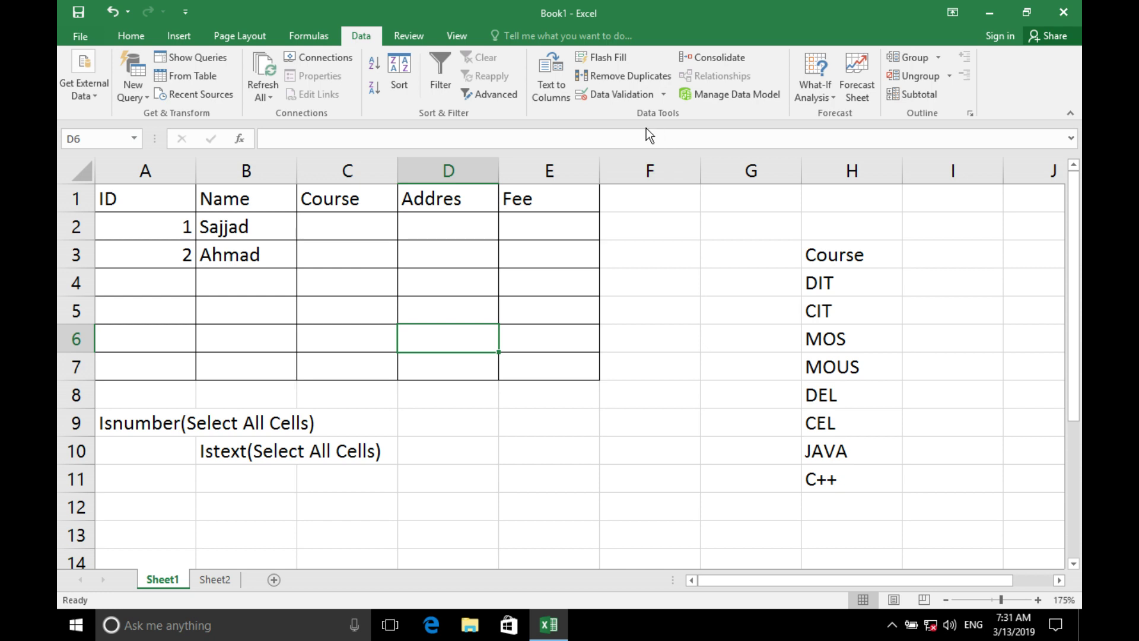
pyautogui.click(664, 96)
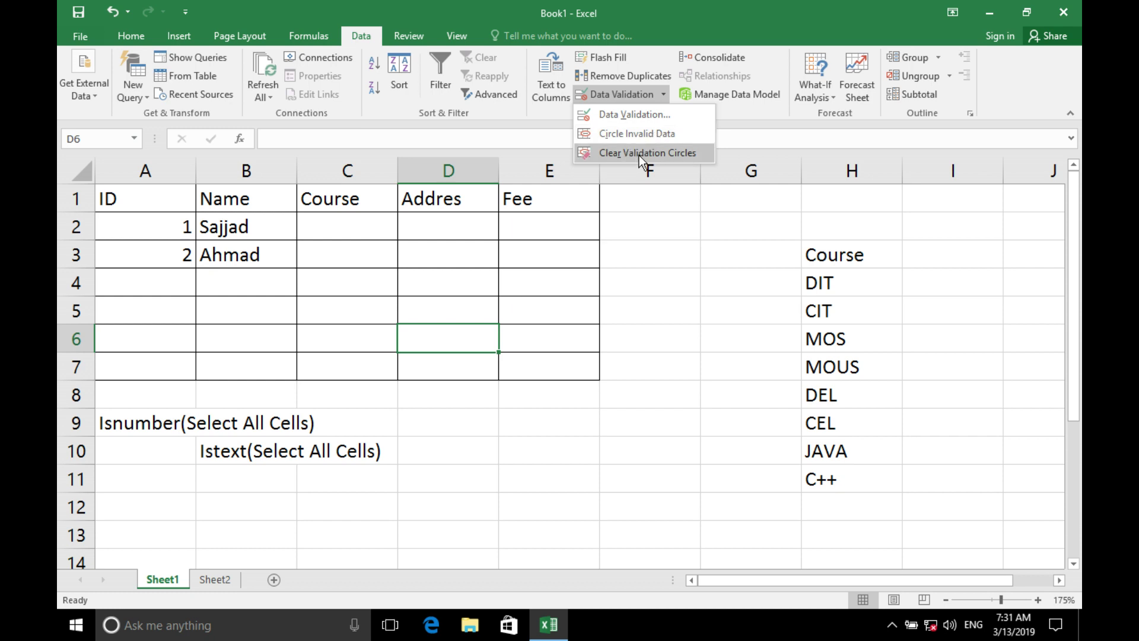
# Clear validation circles and apply All Borders to cells C20:C26.
pyautogui.click(468, 289)
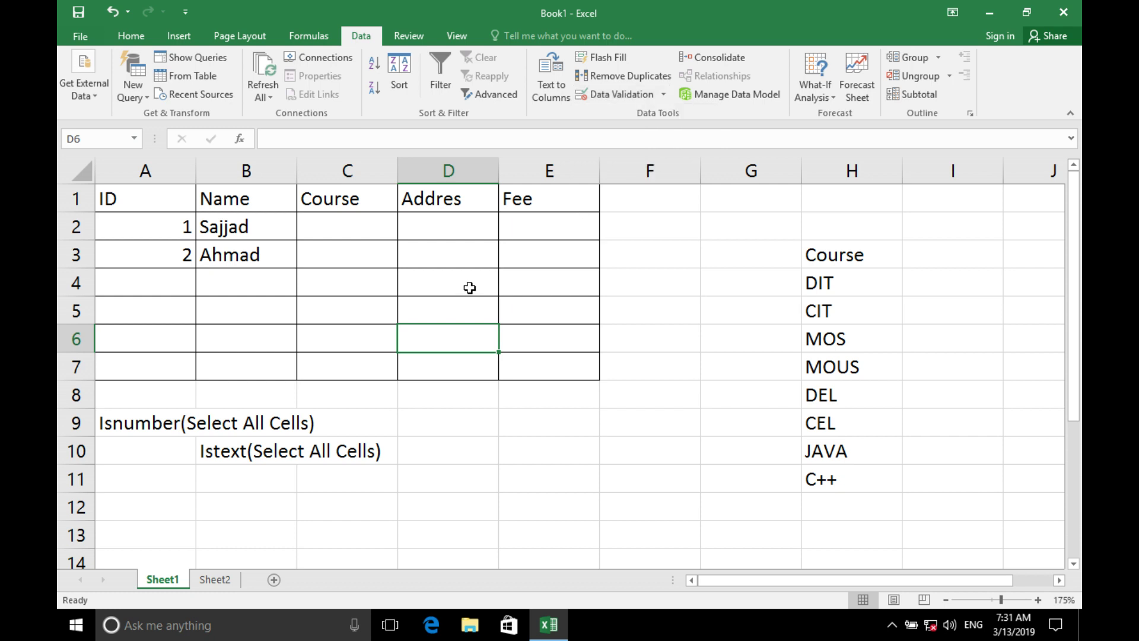
pyautogui.scroll(-6, 511, 291)
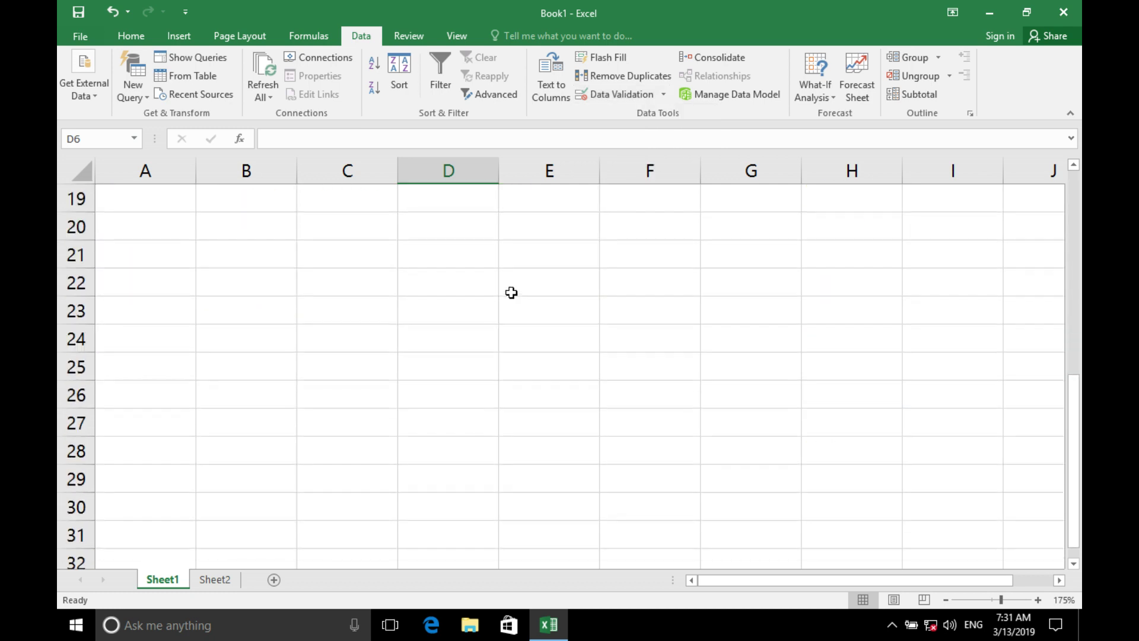
pyautogui.click(351, 237)
pyautogui.moveTo(352, 237); pyautogui.dragTo(363, 395)
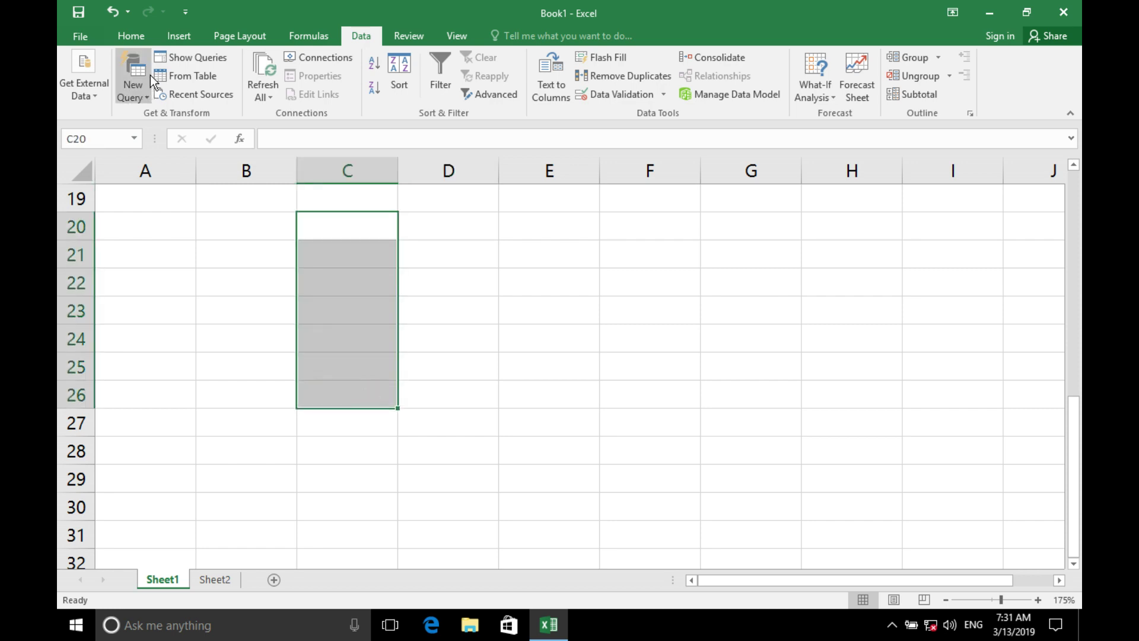
pyautogui.click(139, 44)
pyautogui.click(203, 89)
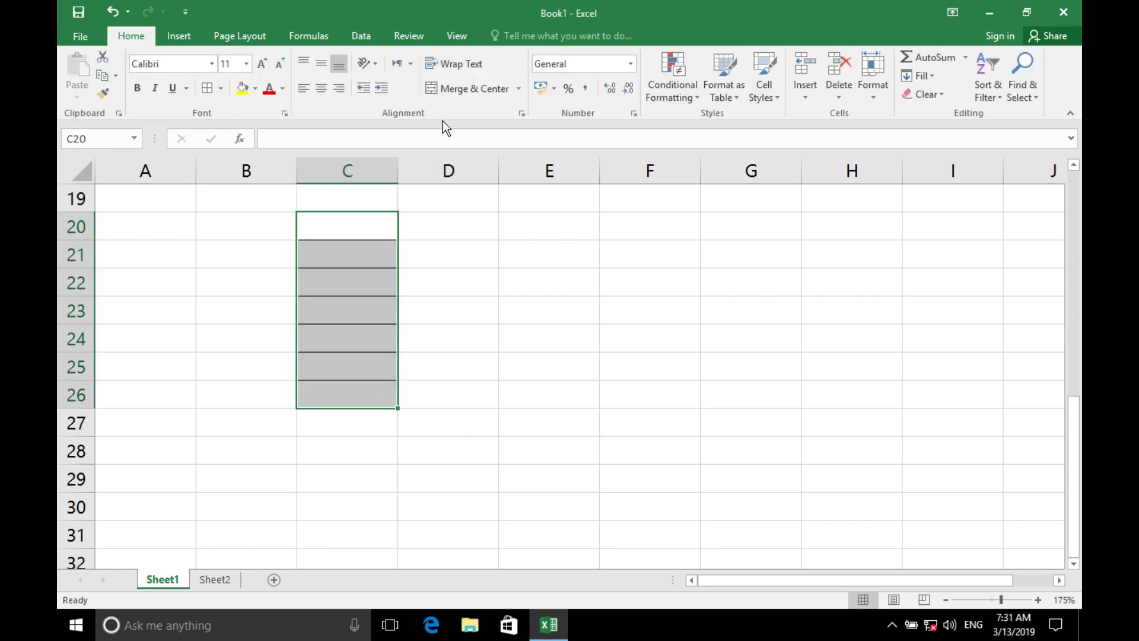
# Enter a student name in C21 and another in C24, then reselect C20:C26.
pyautogui.click(376, 38)
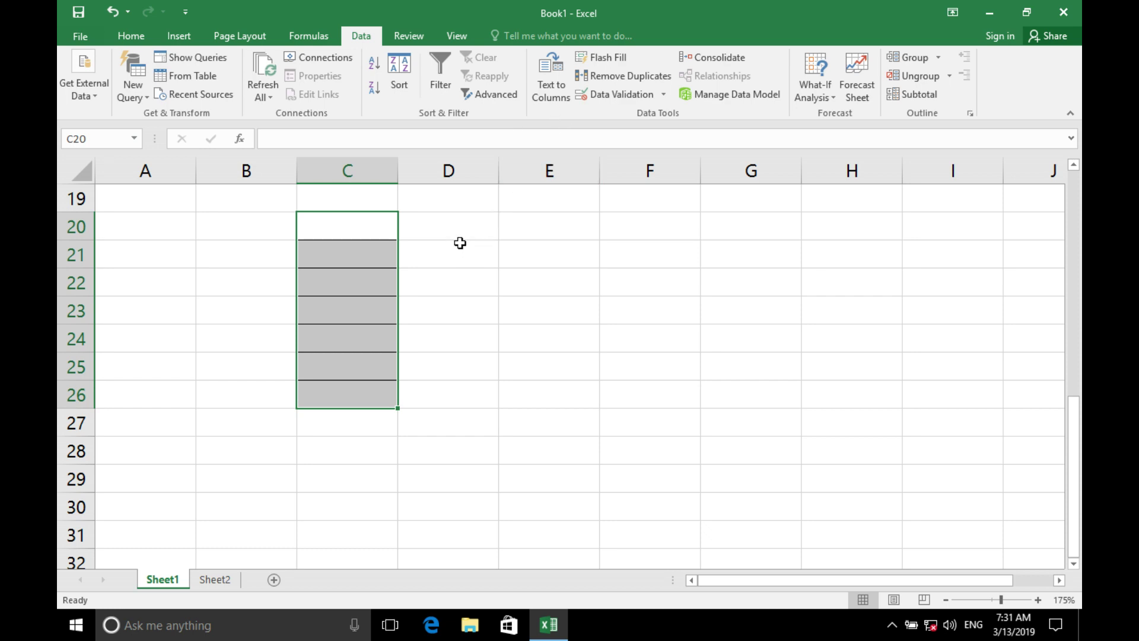
pyautogui.click(391, 228)
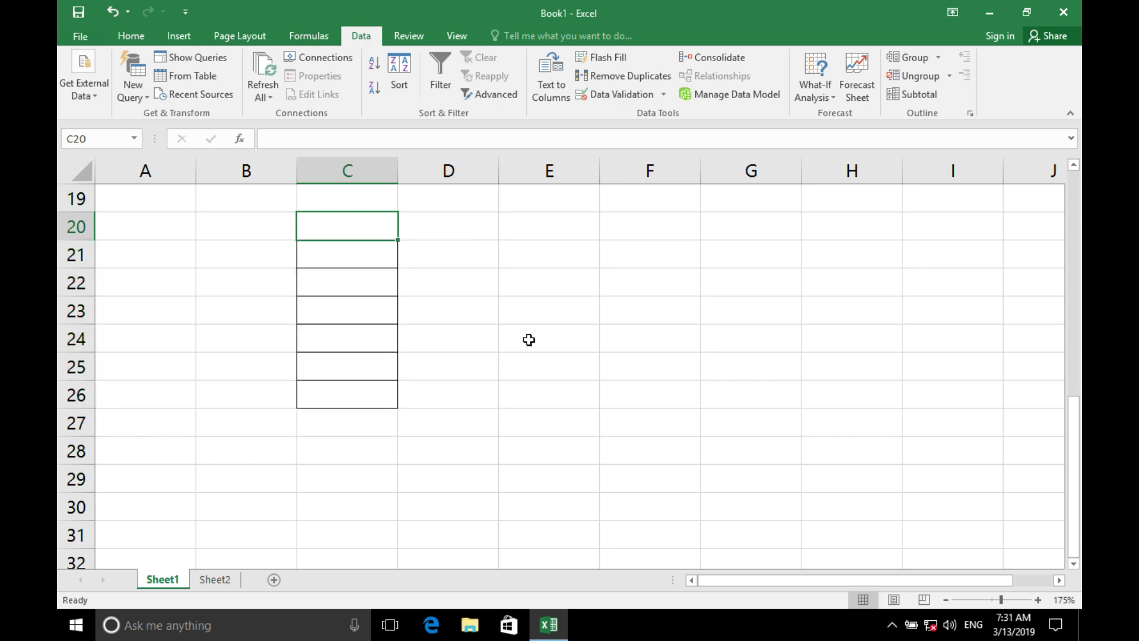
pyautogui.press('Return')
pyautogui.write('Saj')
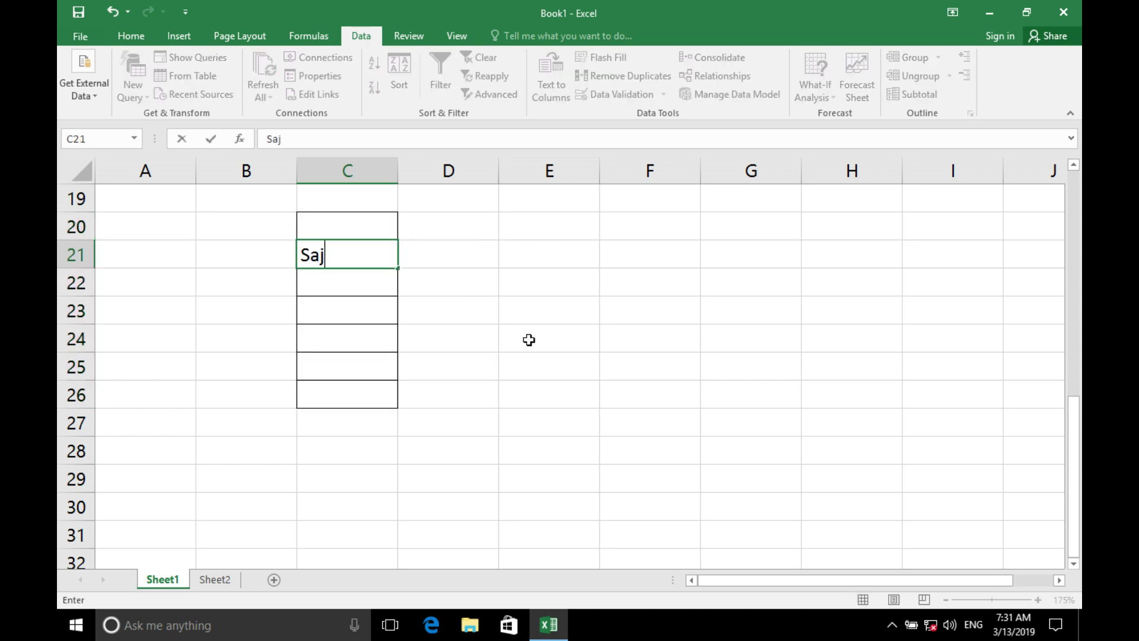
pyautogui.write('jad')
pyautogui.press('Return')
pyautogui.press('Return')
pyautogui.press('Return')
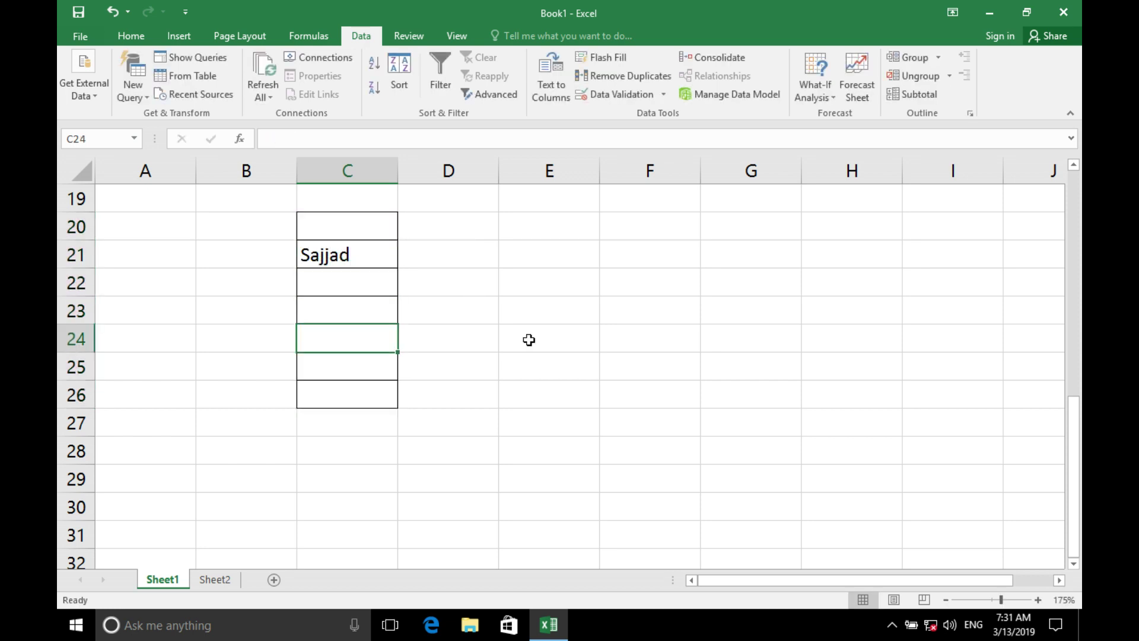
pyautogui.write('IMad')
pyautogui.press('Return')
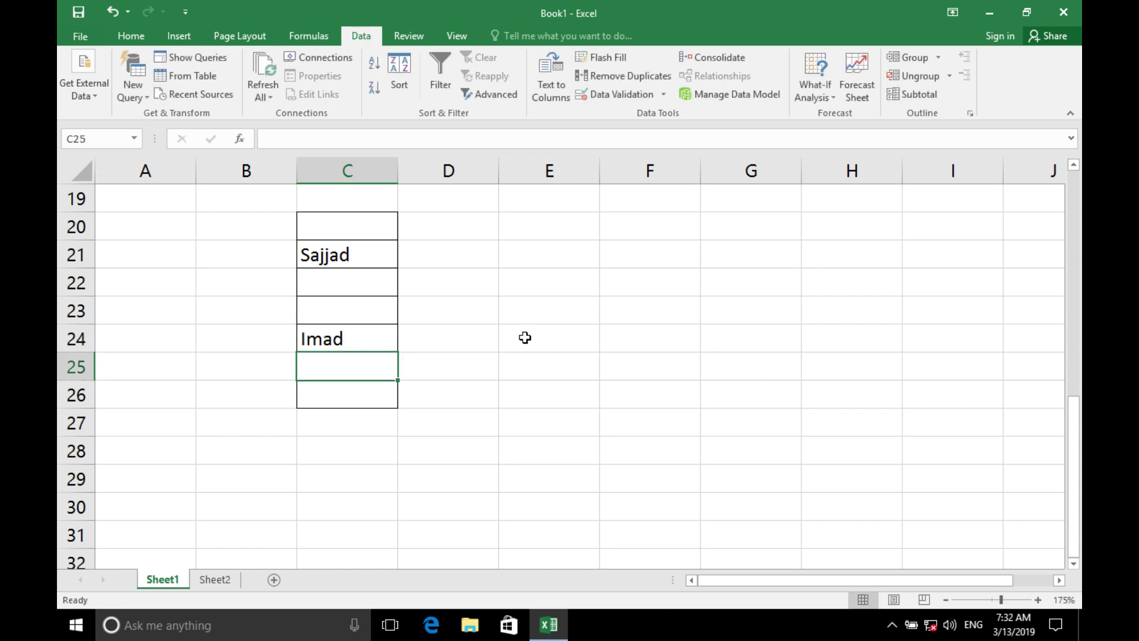
pyautogui.moveTo(382, 234); pyautogui.dragTo(375, 396)
# Apply a List data validation with a typed three-name source to C20:C26.
pyautogui.click(597, 105)
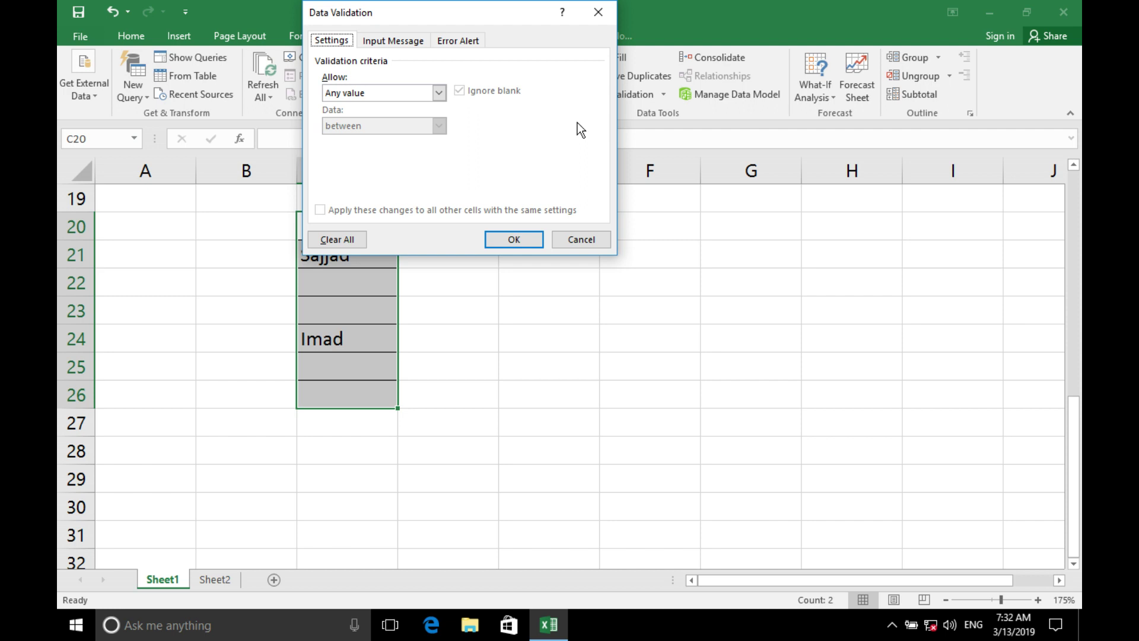
pyautogui.click(405, 94)
pyautogui.click(382, 137)
pyautogui.write('Ali,Khan,Waseem')
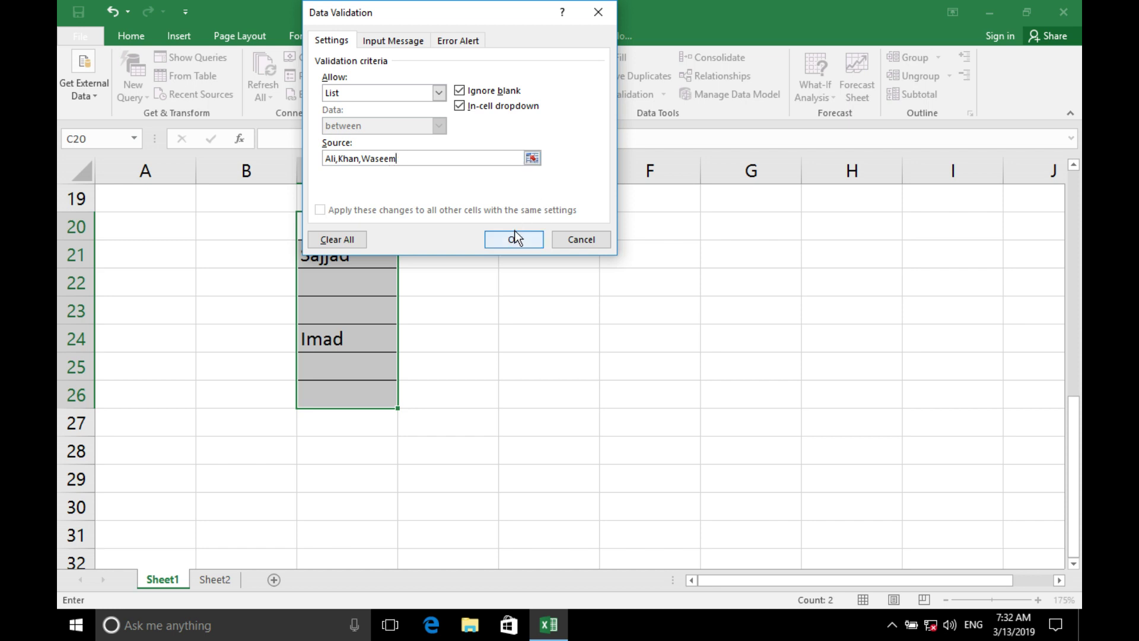
pyautogui.click(514, 238)
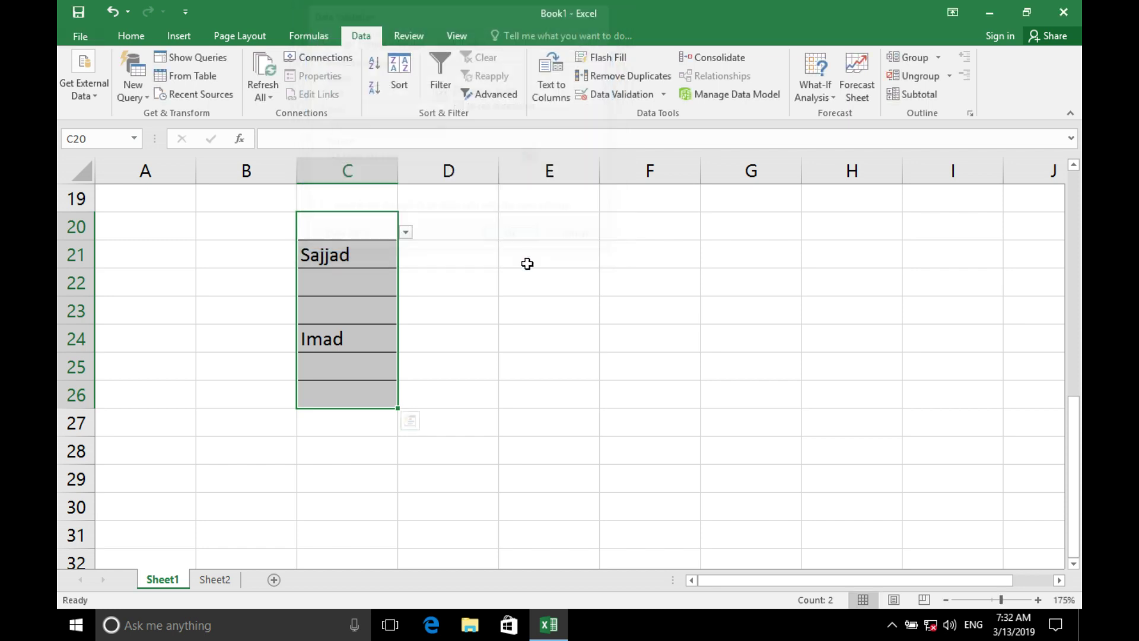
pyautogui.click(406, 232)
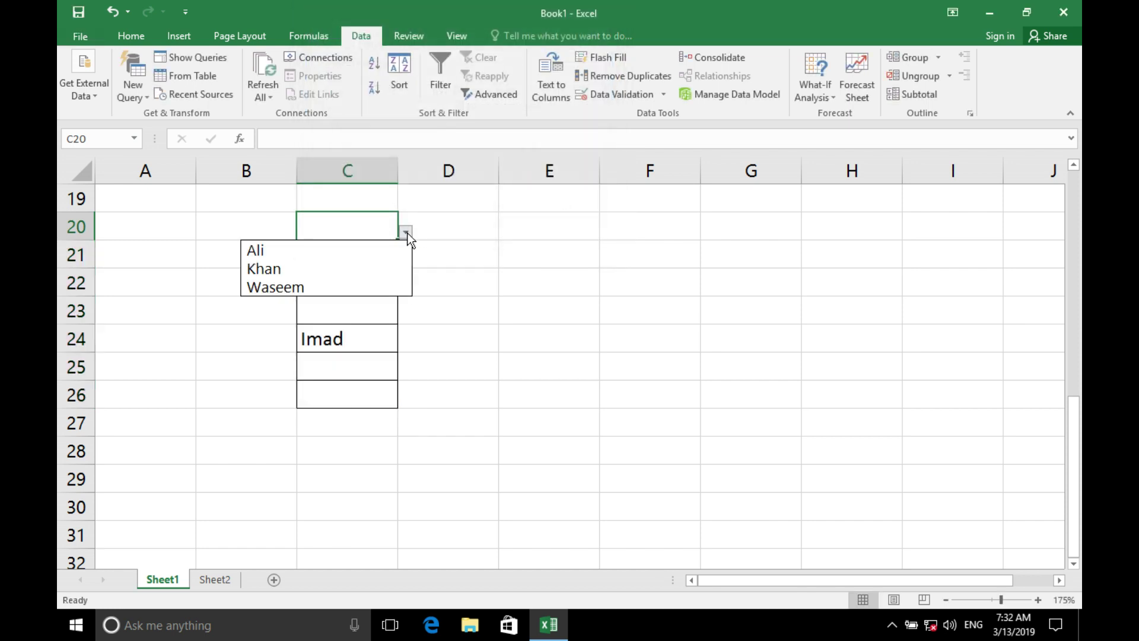
pyautogui.press('Escape')
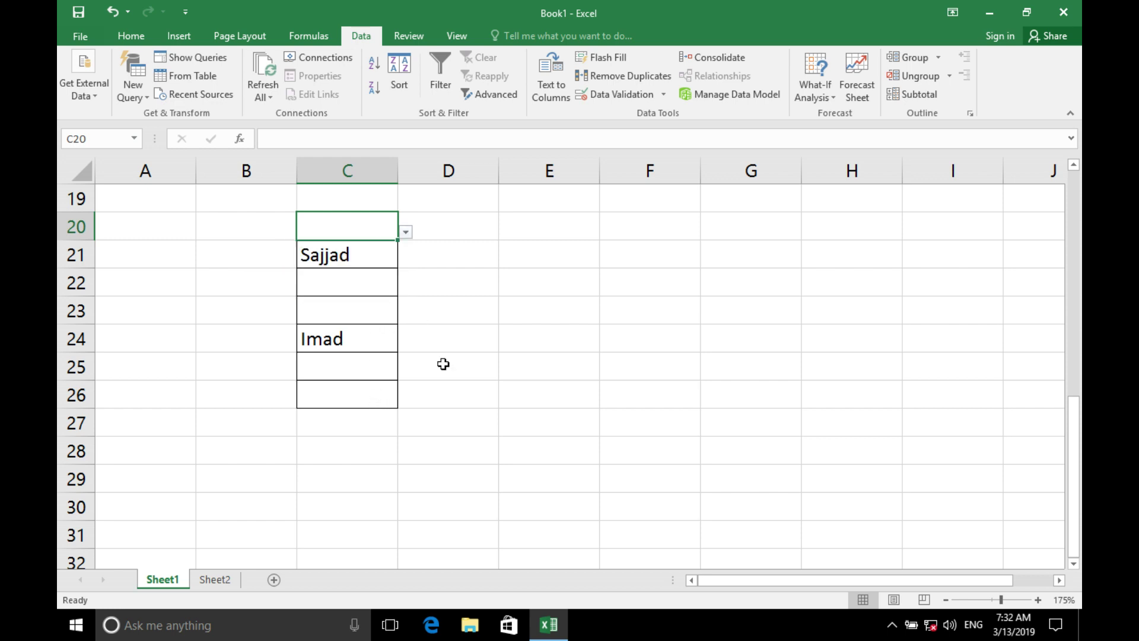
pyautogui.moveTo(340, 237); pyautogui.dragTo(341, 395)
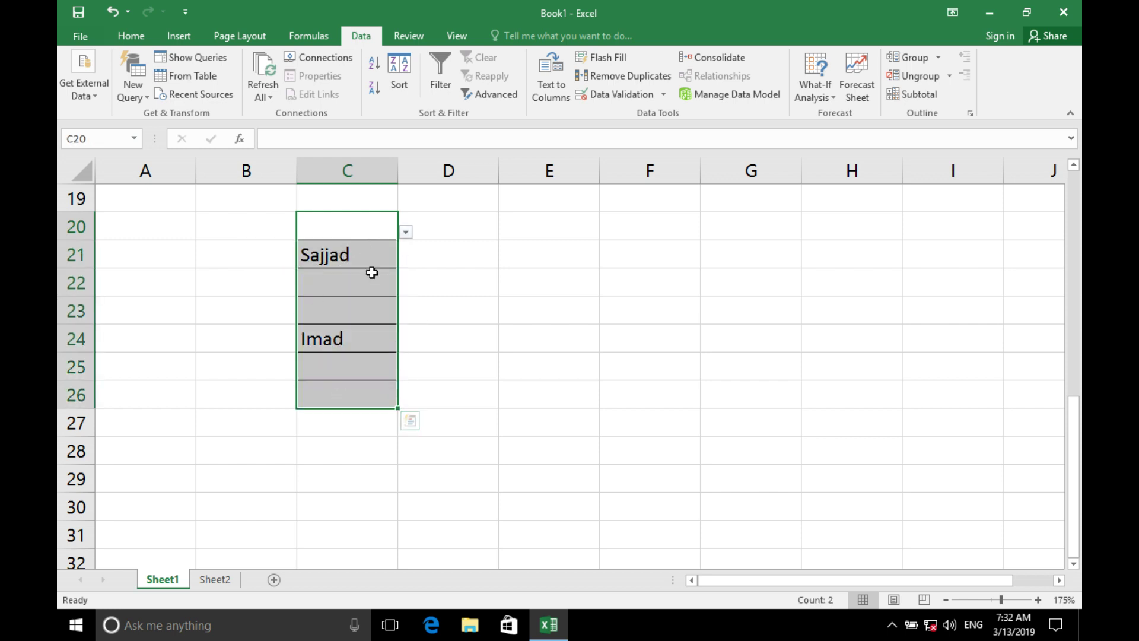
pyautogui.click(349, 256)
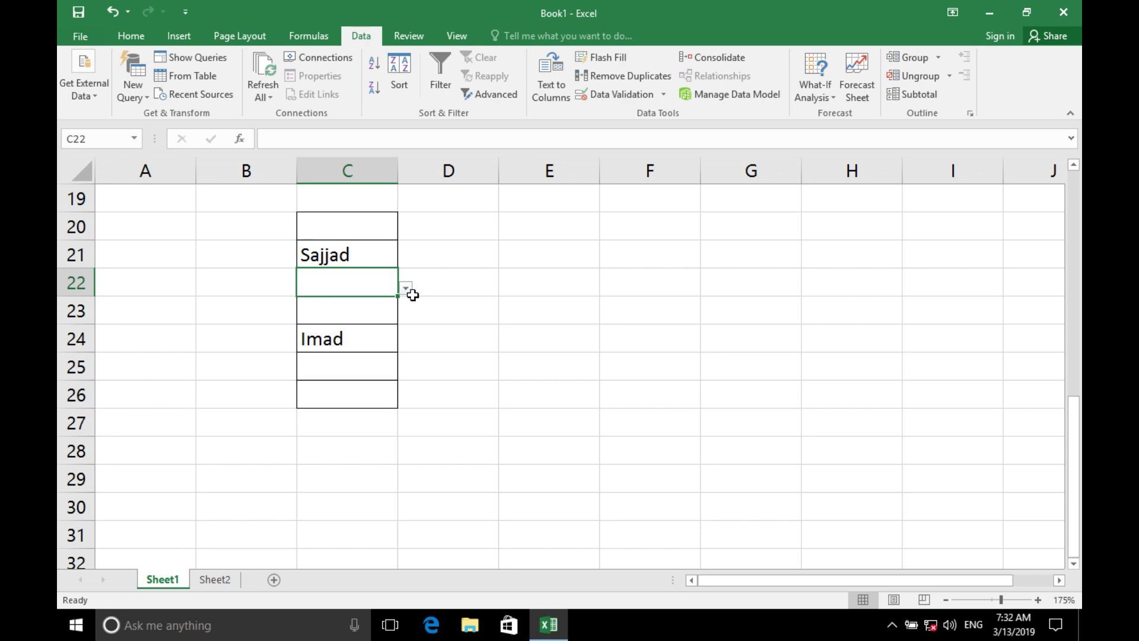
pyautogui.write('Sajjad')
pyautogui.press('Return')
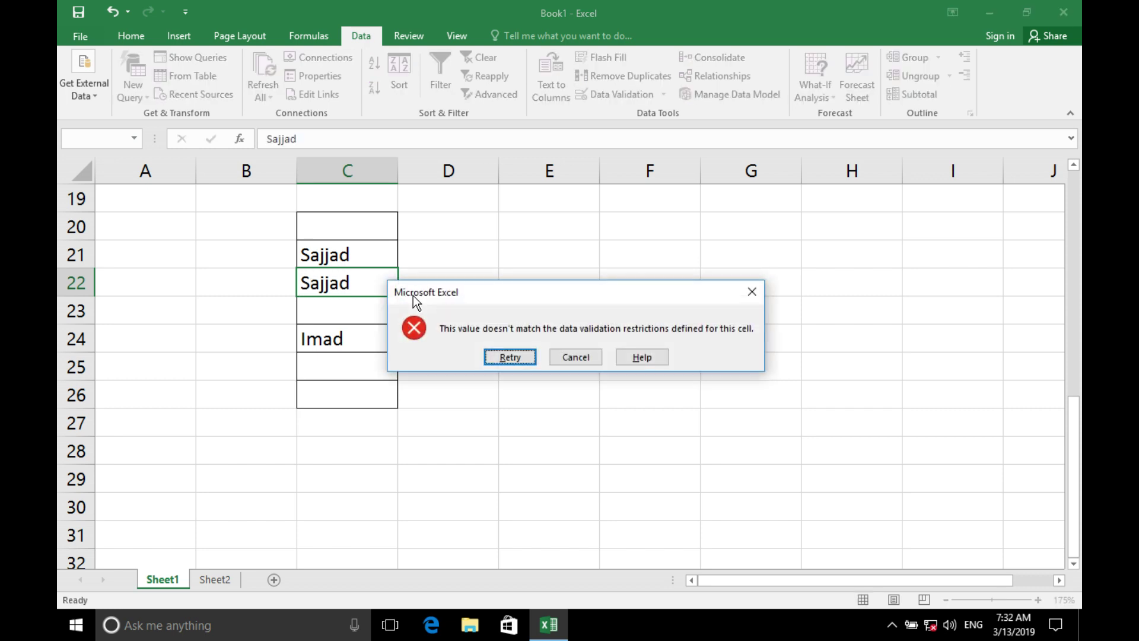
pyautogui.press('Escape')
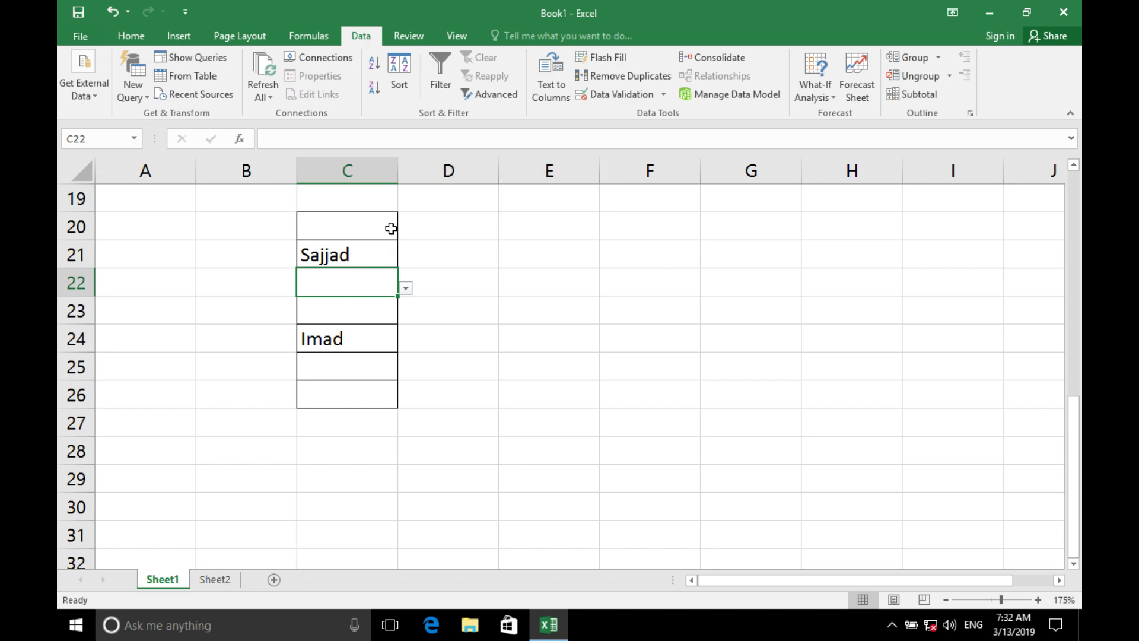
pyautogui.moveTo(389, 227); pyautogui.dragTo(383, 392)
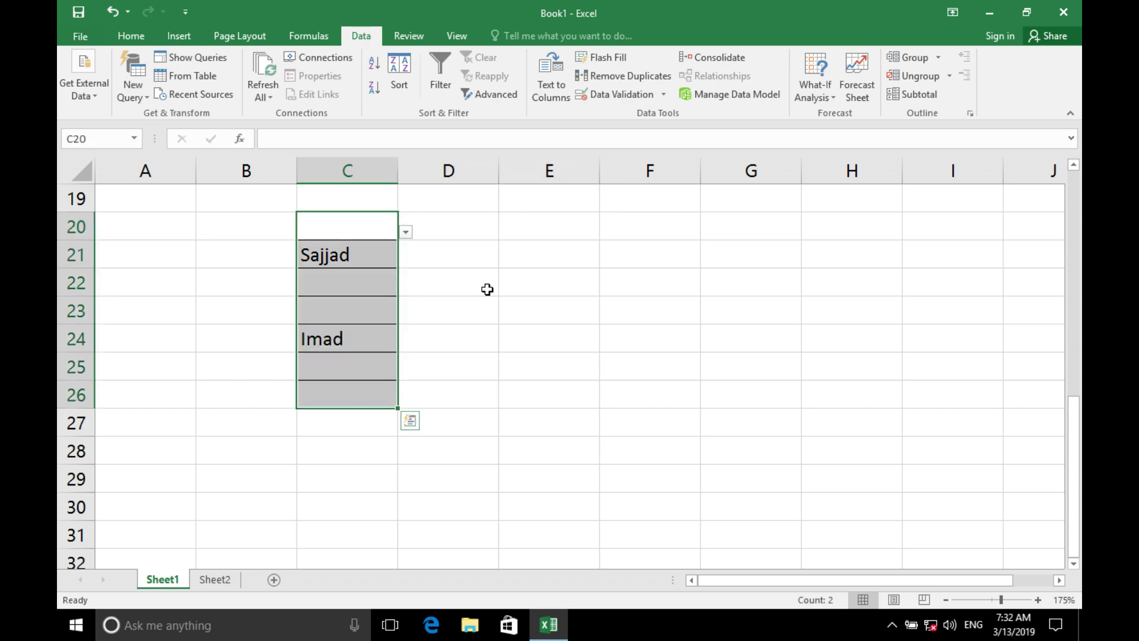
pyautogui.click(664, 93)
pyautogui.click(650, 133)
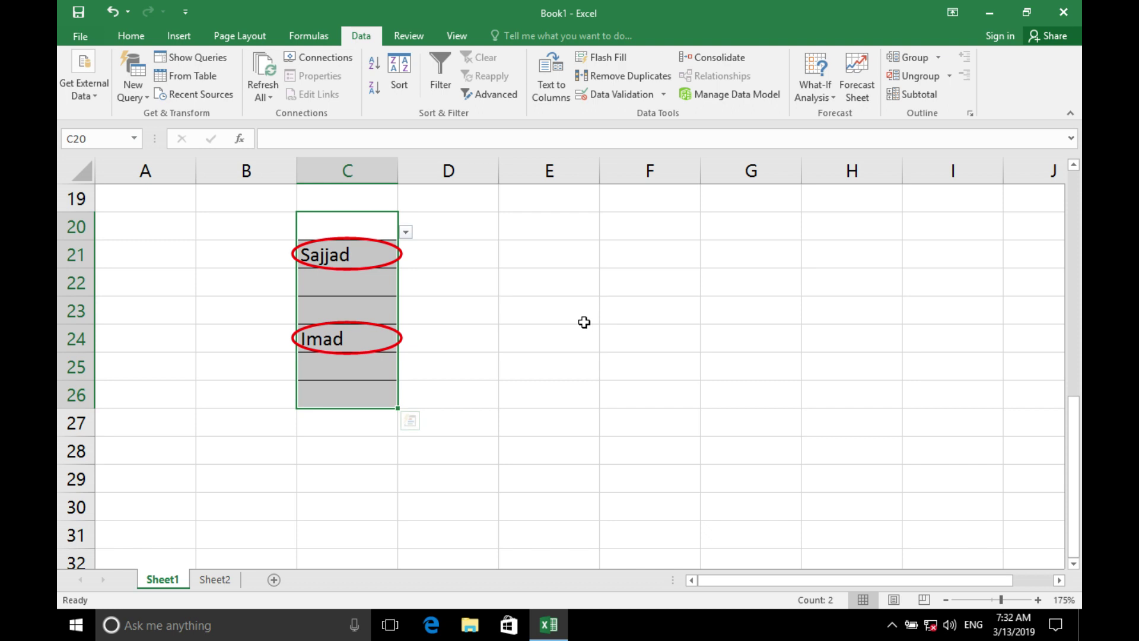
pyautogui.click(664, 95)
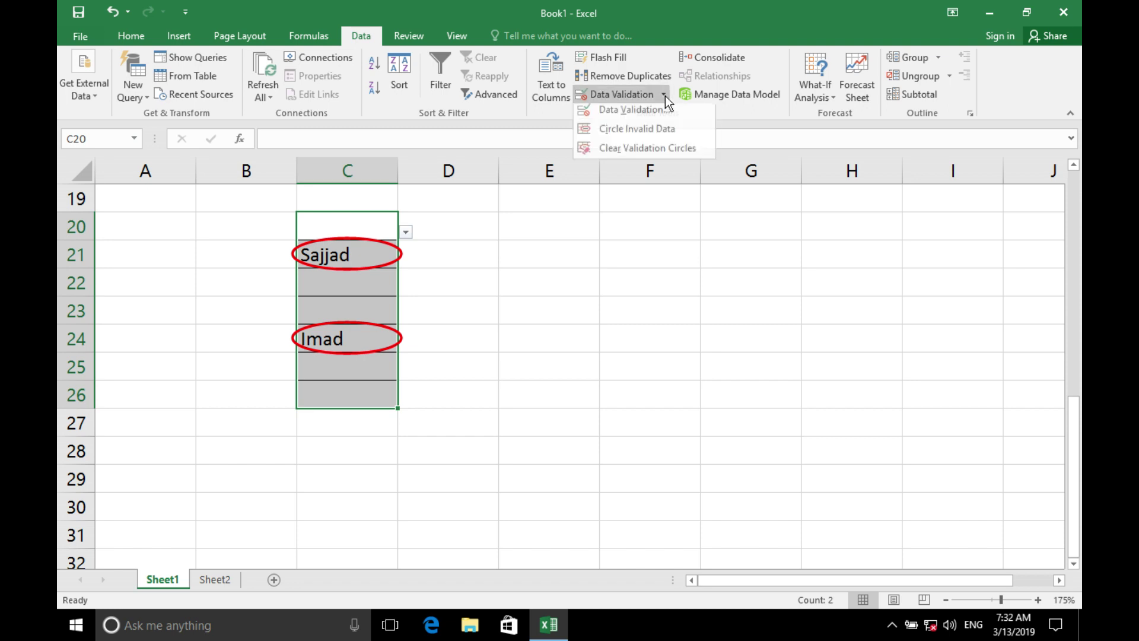
pyautogui.click(635, 152)
pyautogui.click(565, 299)
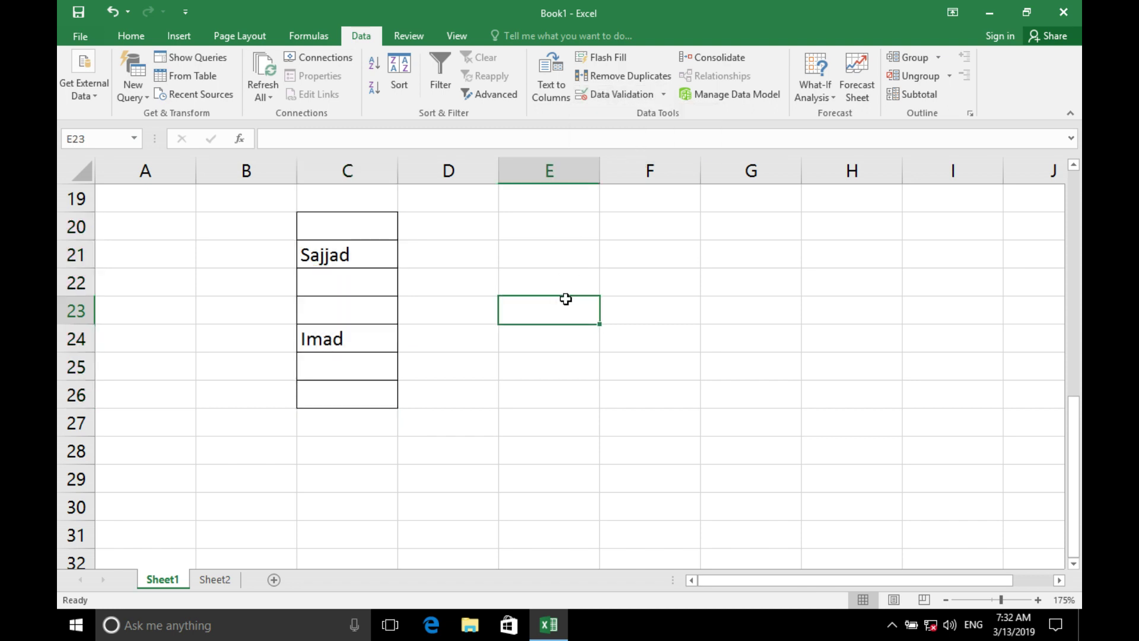